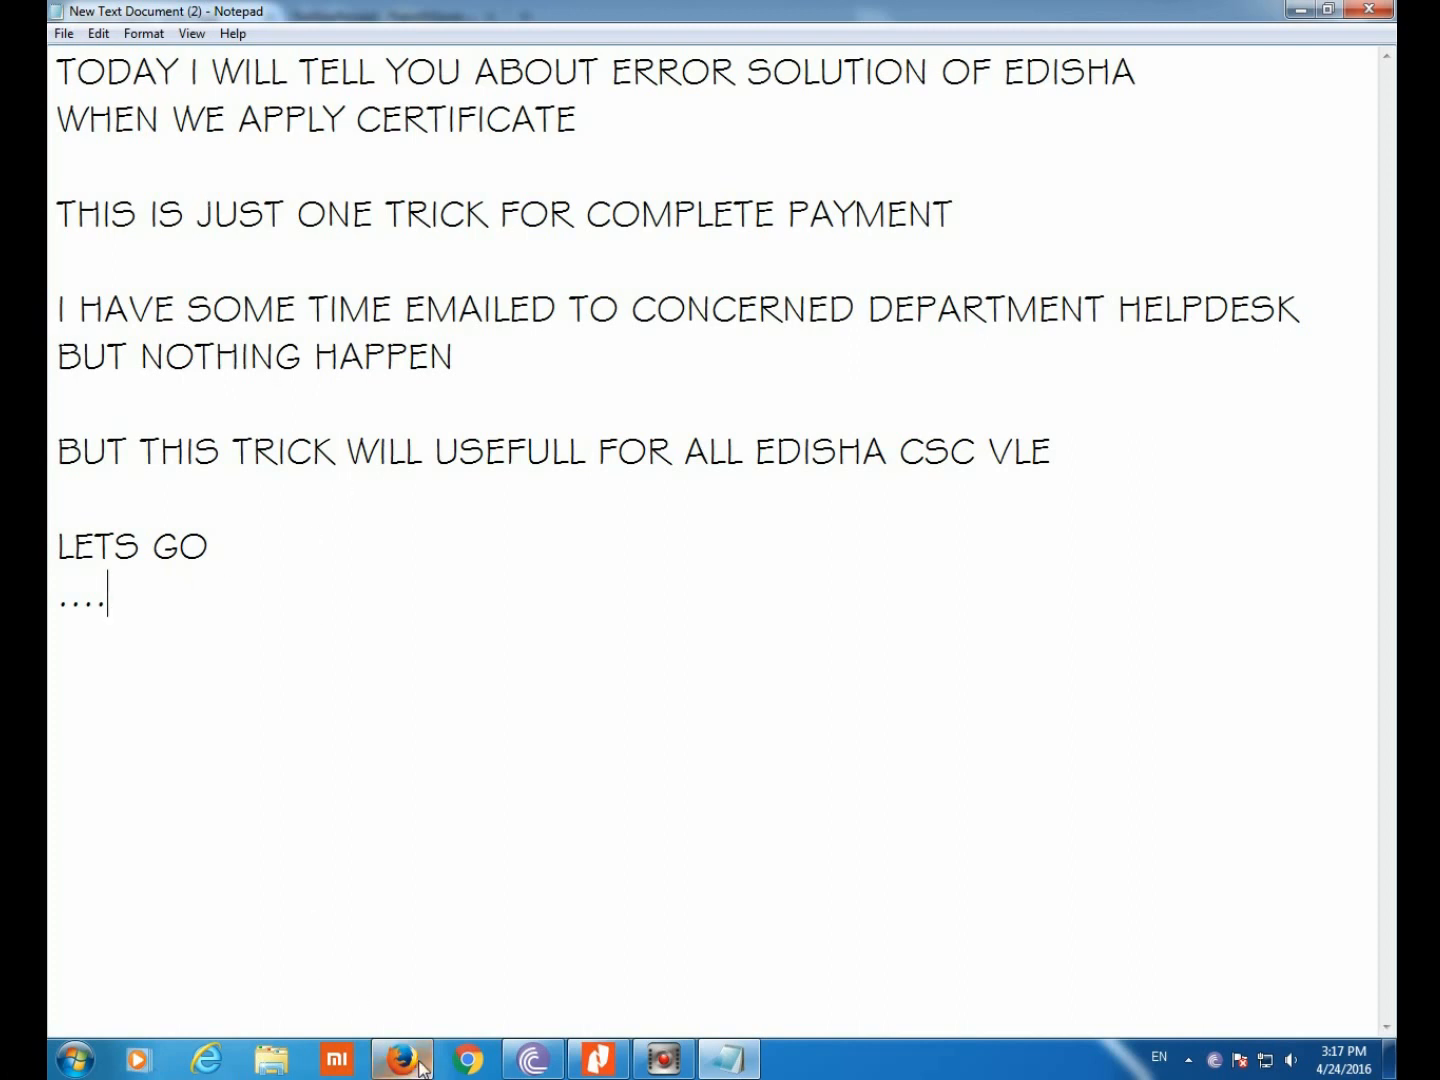
Bring the Firefox window with the e-Disha session-expired error page to the front
mouse_move(402, 1059)
left_click(419, 984)
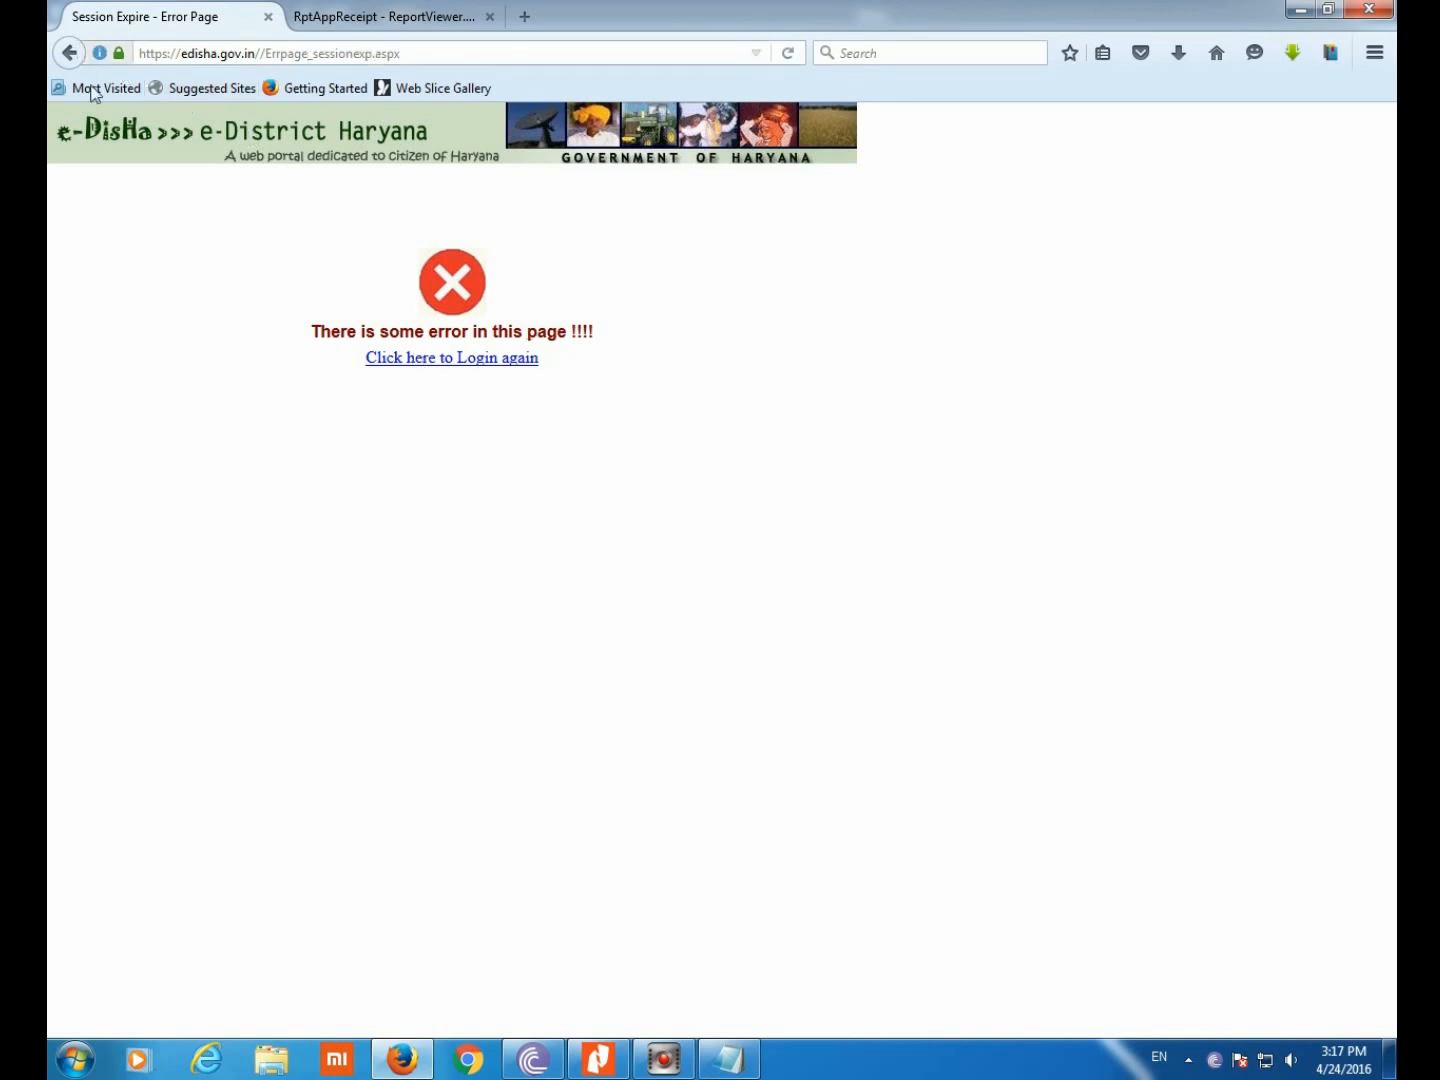
Go to edisha.gov.in and log in as User Admin, dismissing the welcome notice
left_click(216, 49)
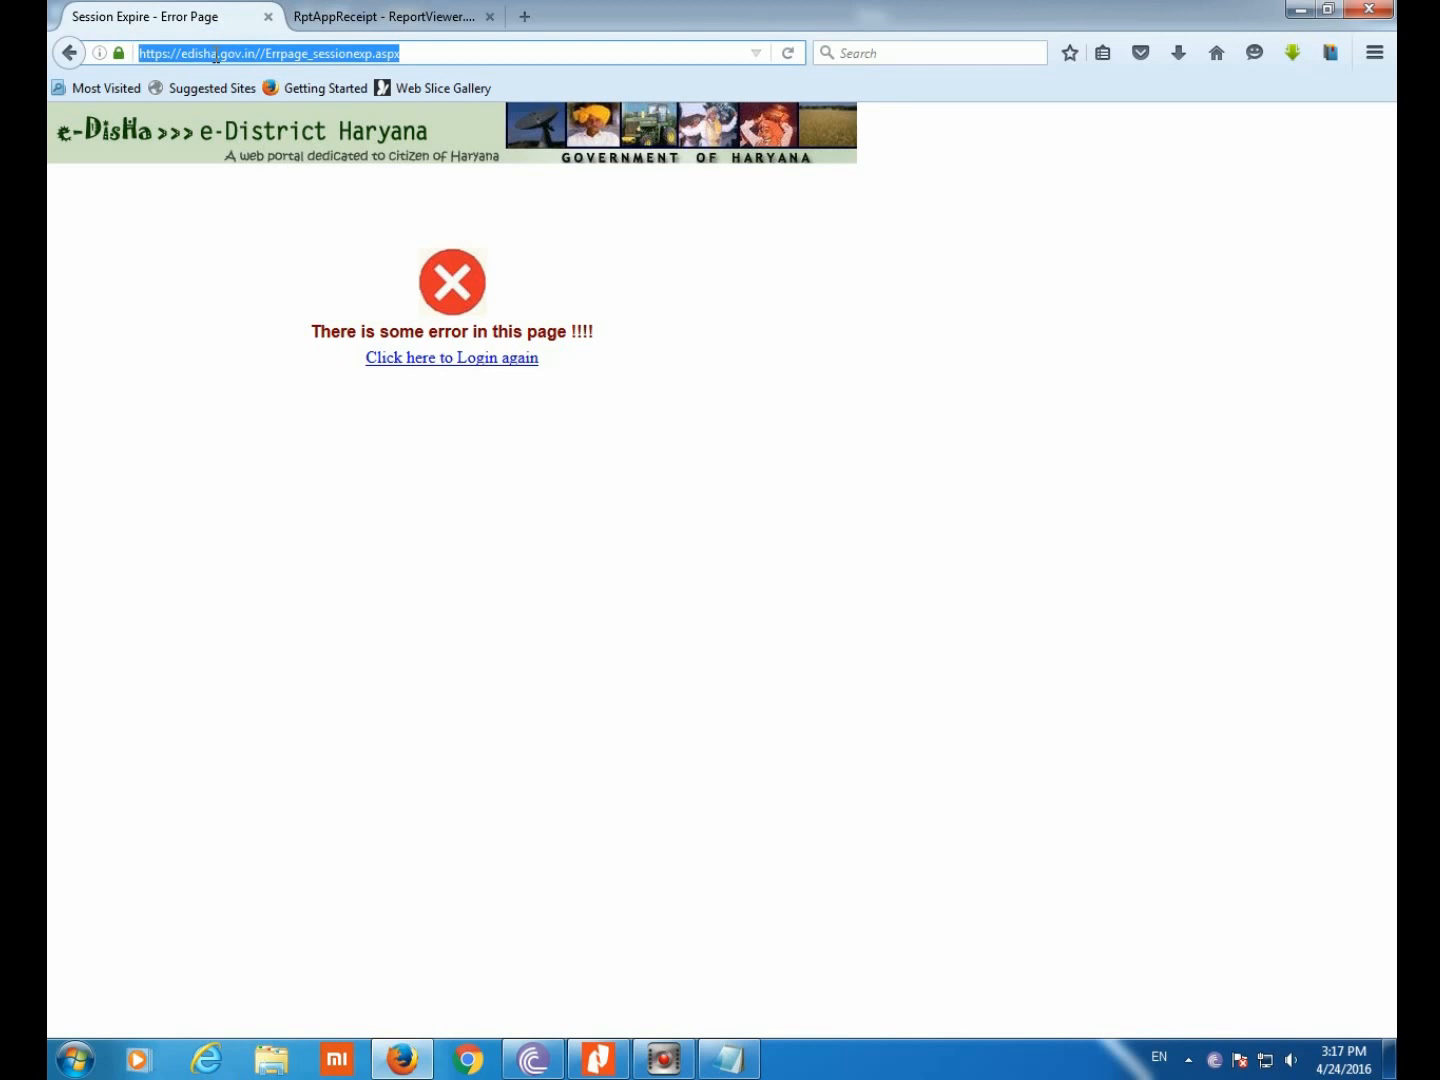
type("EDisha.gov.in/")
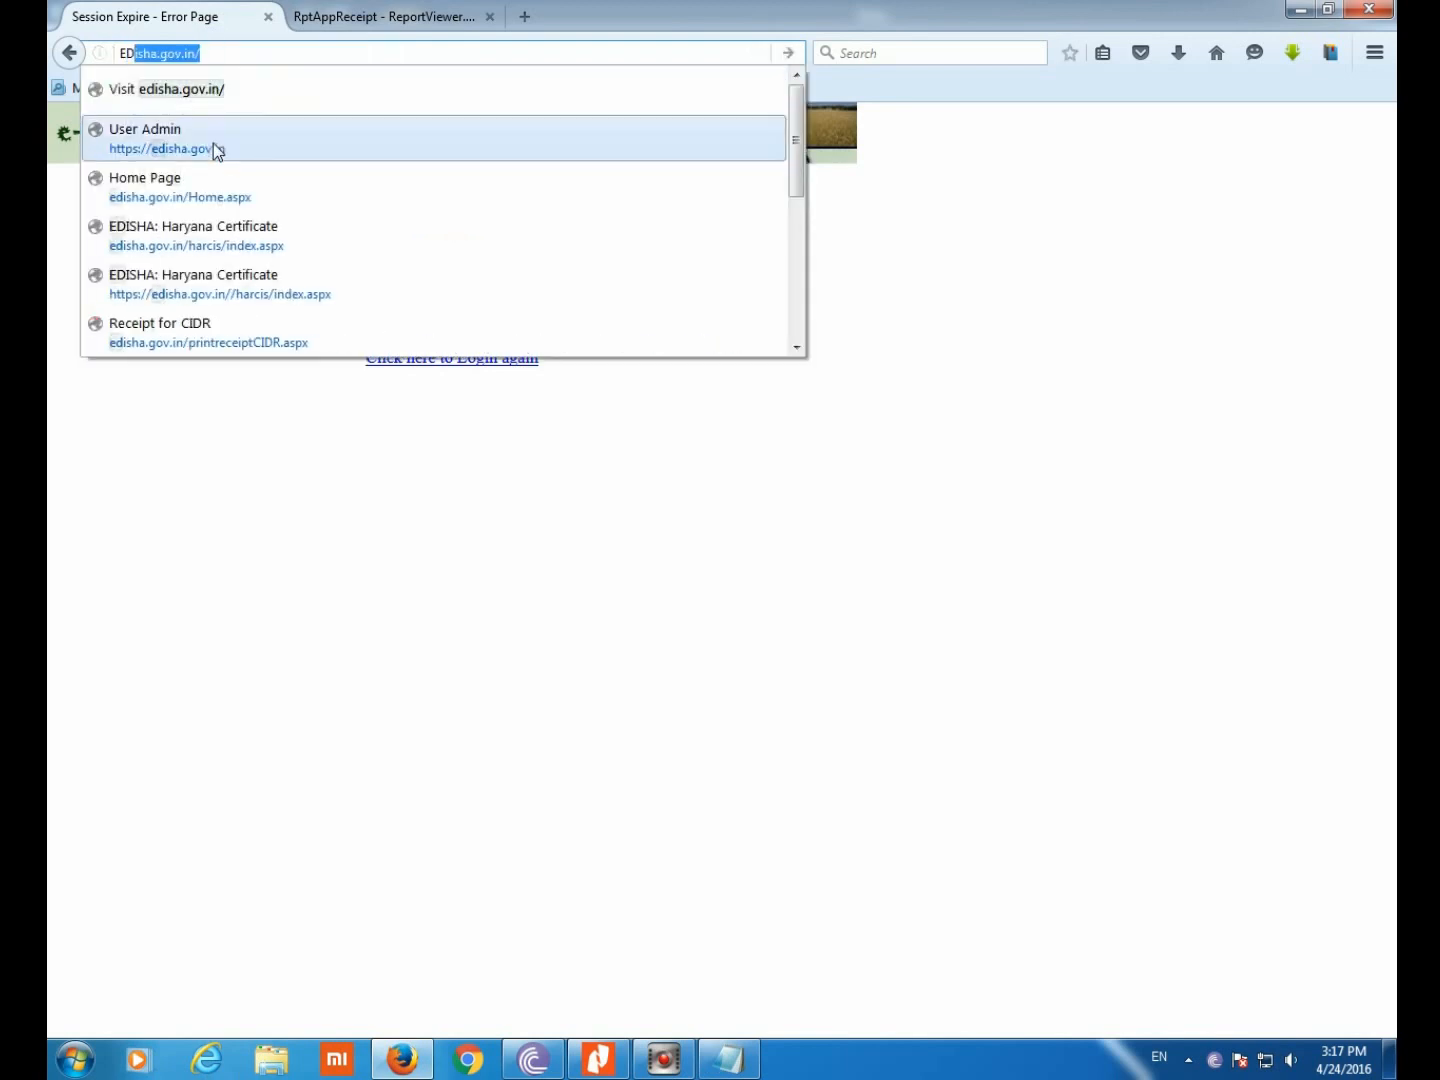
left_click(215, 146)
left_click(527, 323)
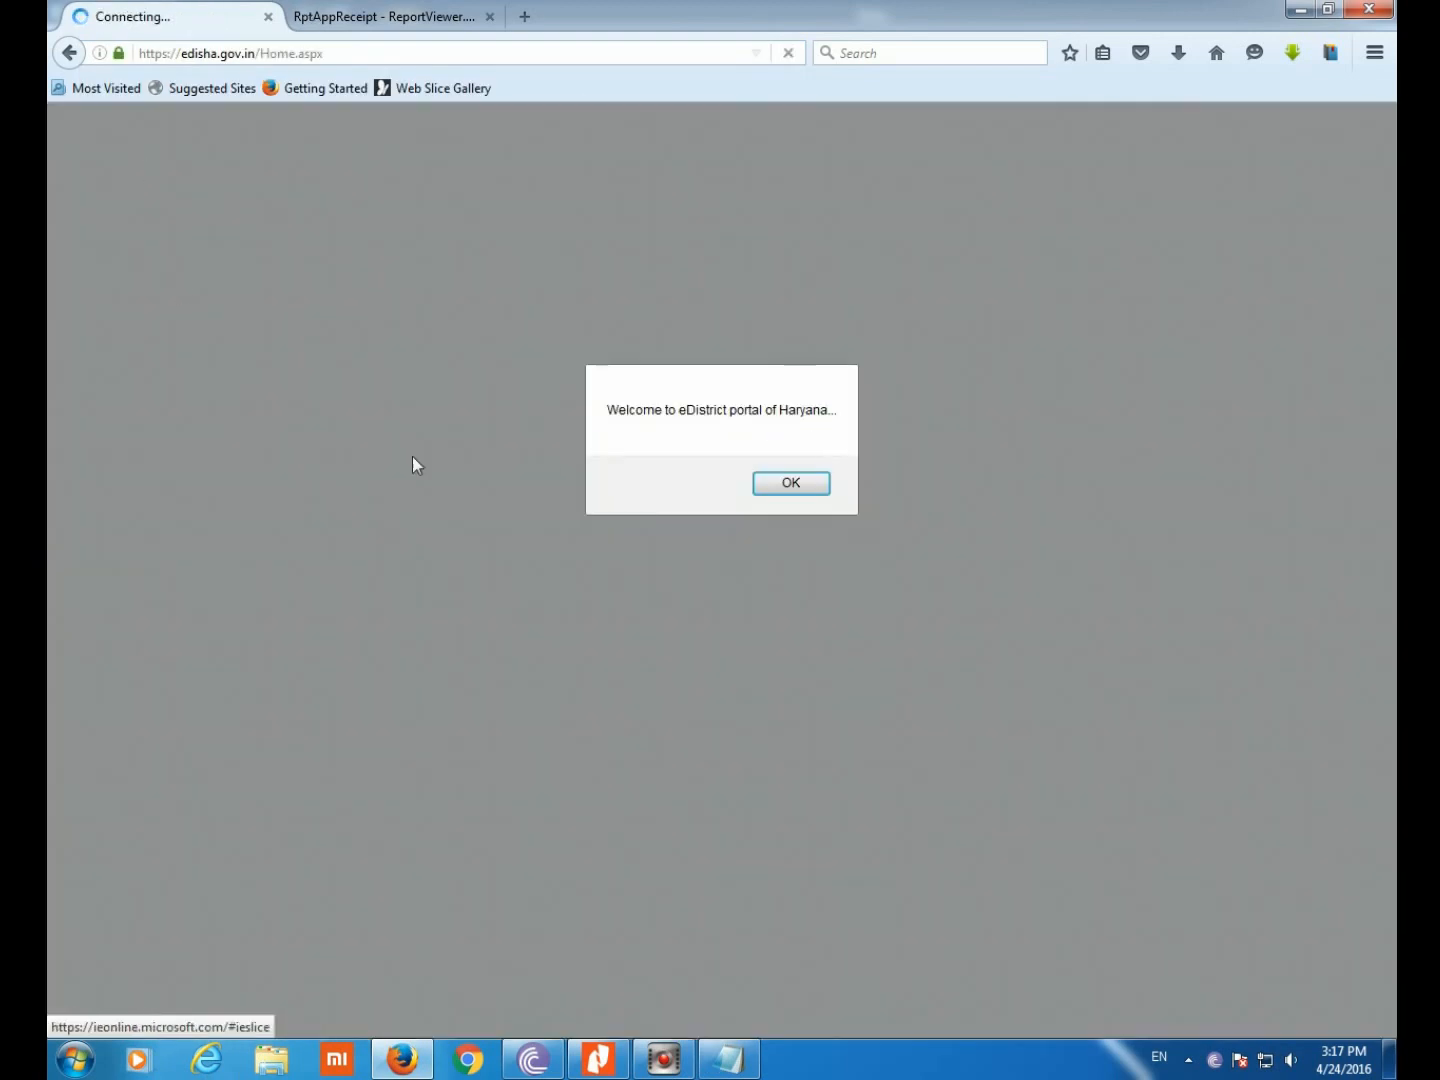
left_click(777, 482)
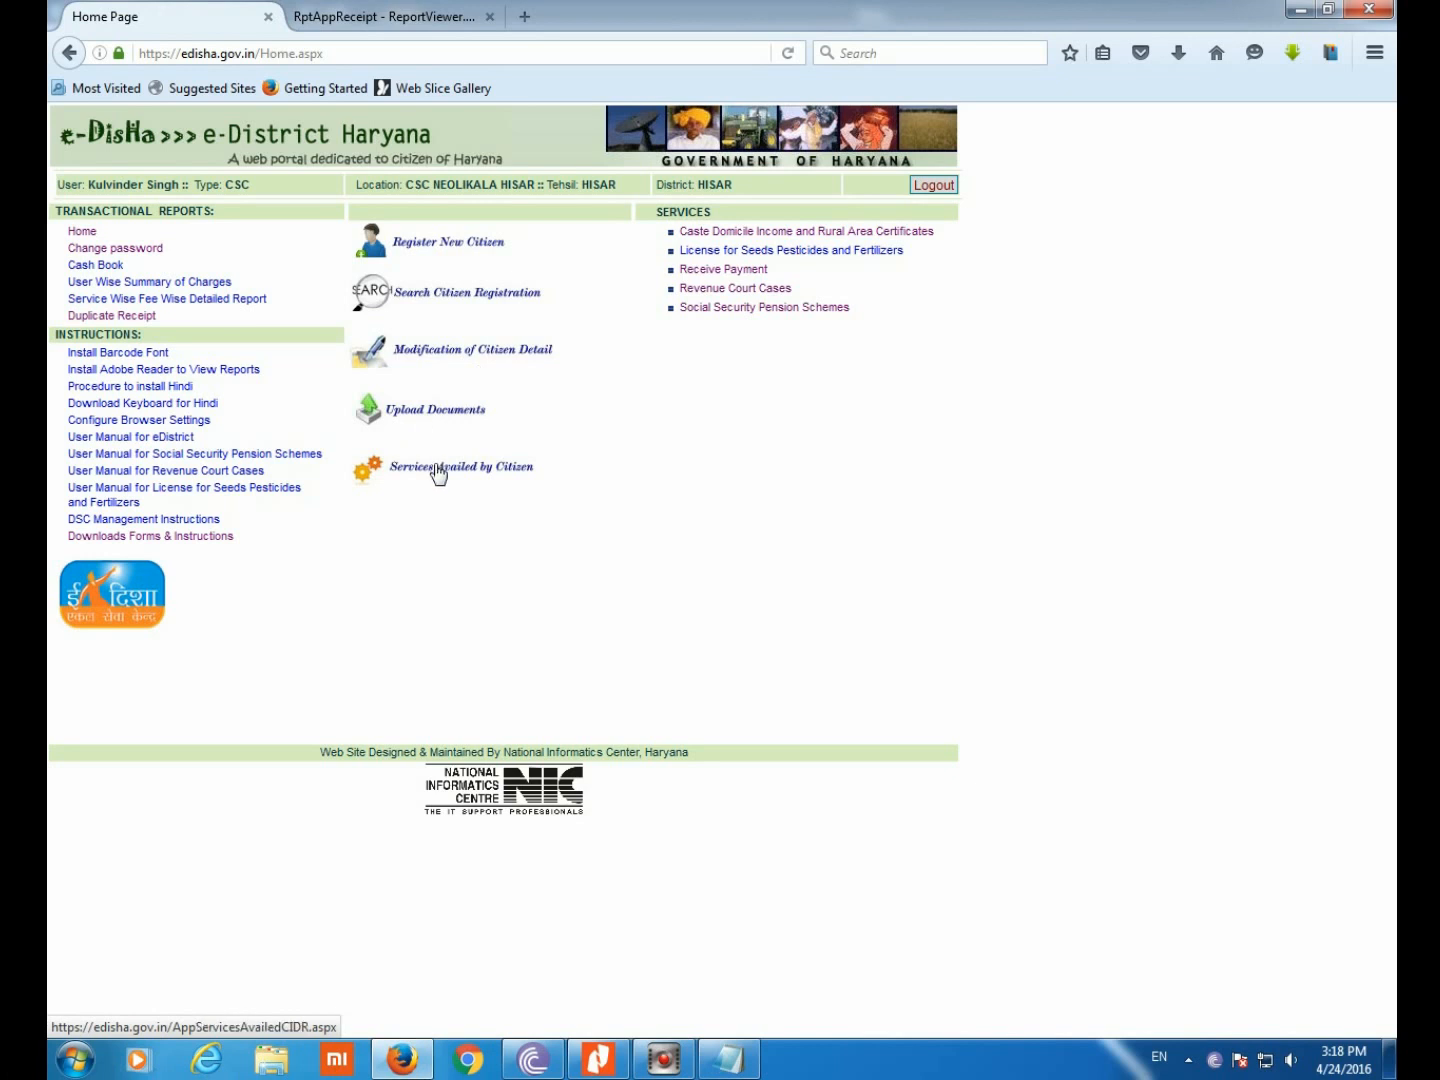
Open Caste Domicile certificates and its Operations > Application Data Entry form
left_click(757, 232)
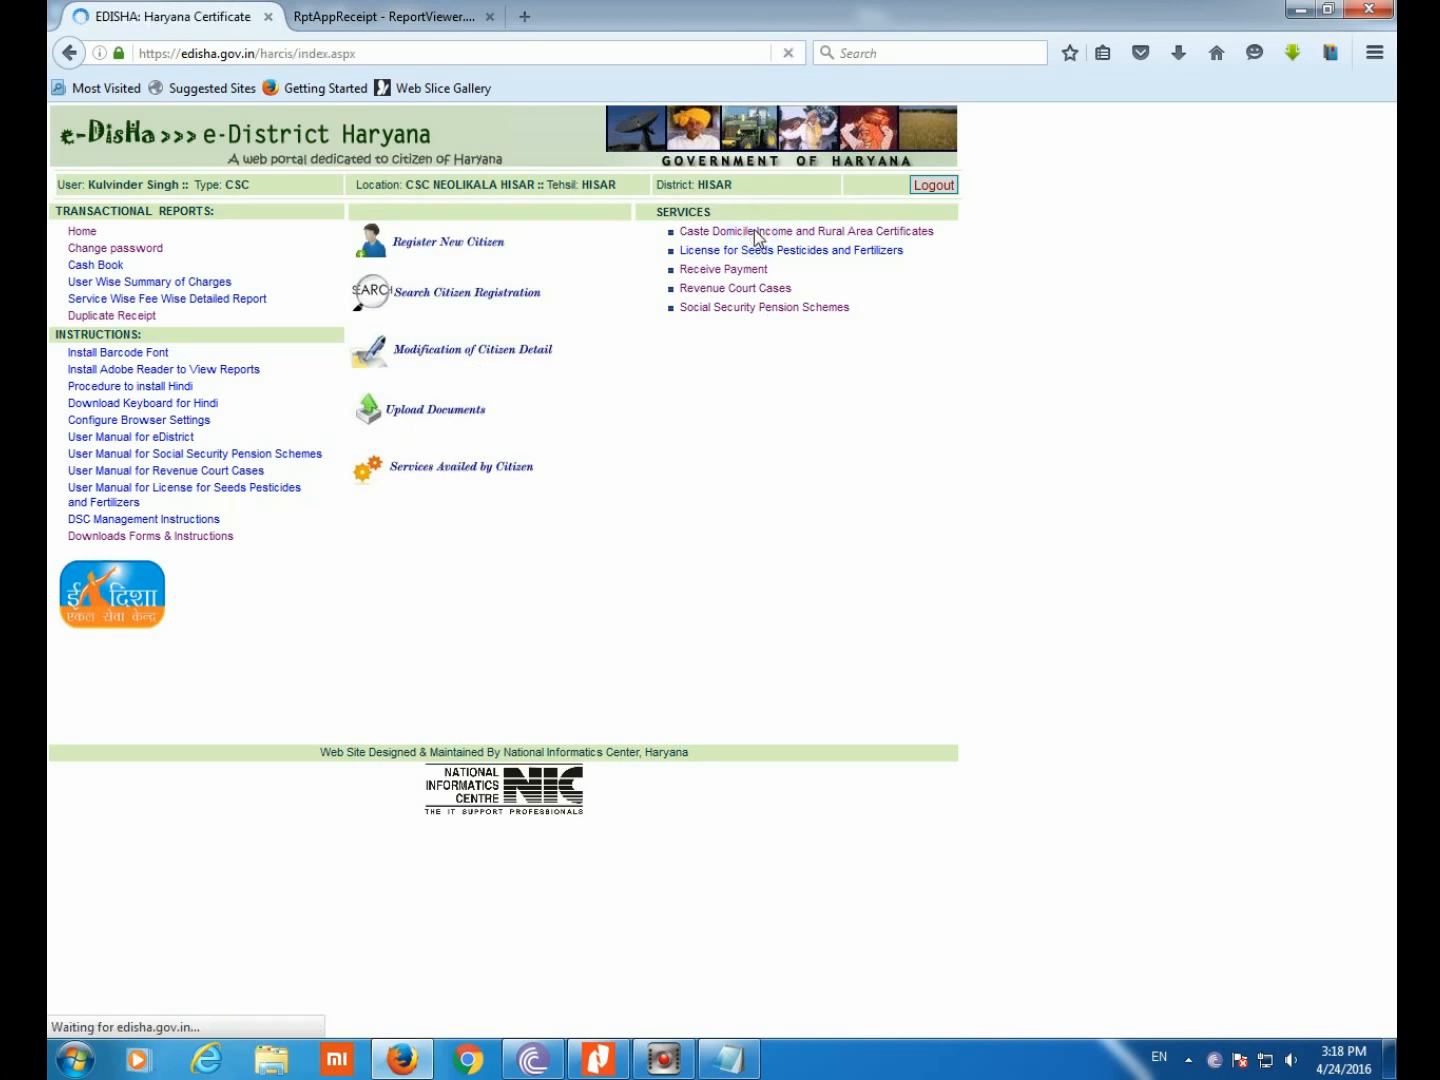
mouse_move(312, 220)
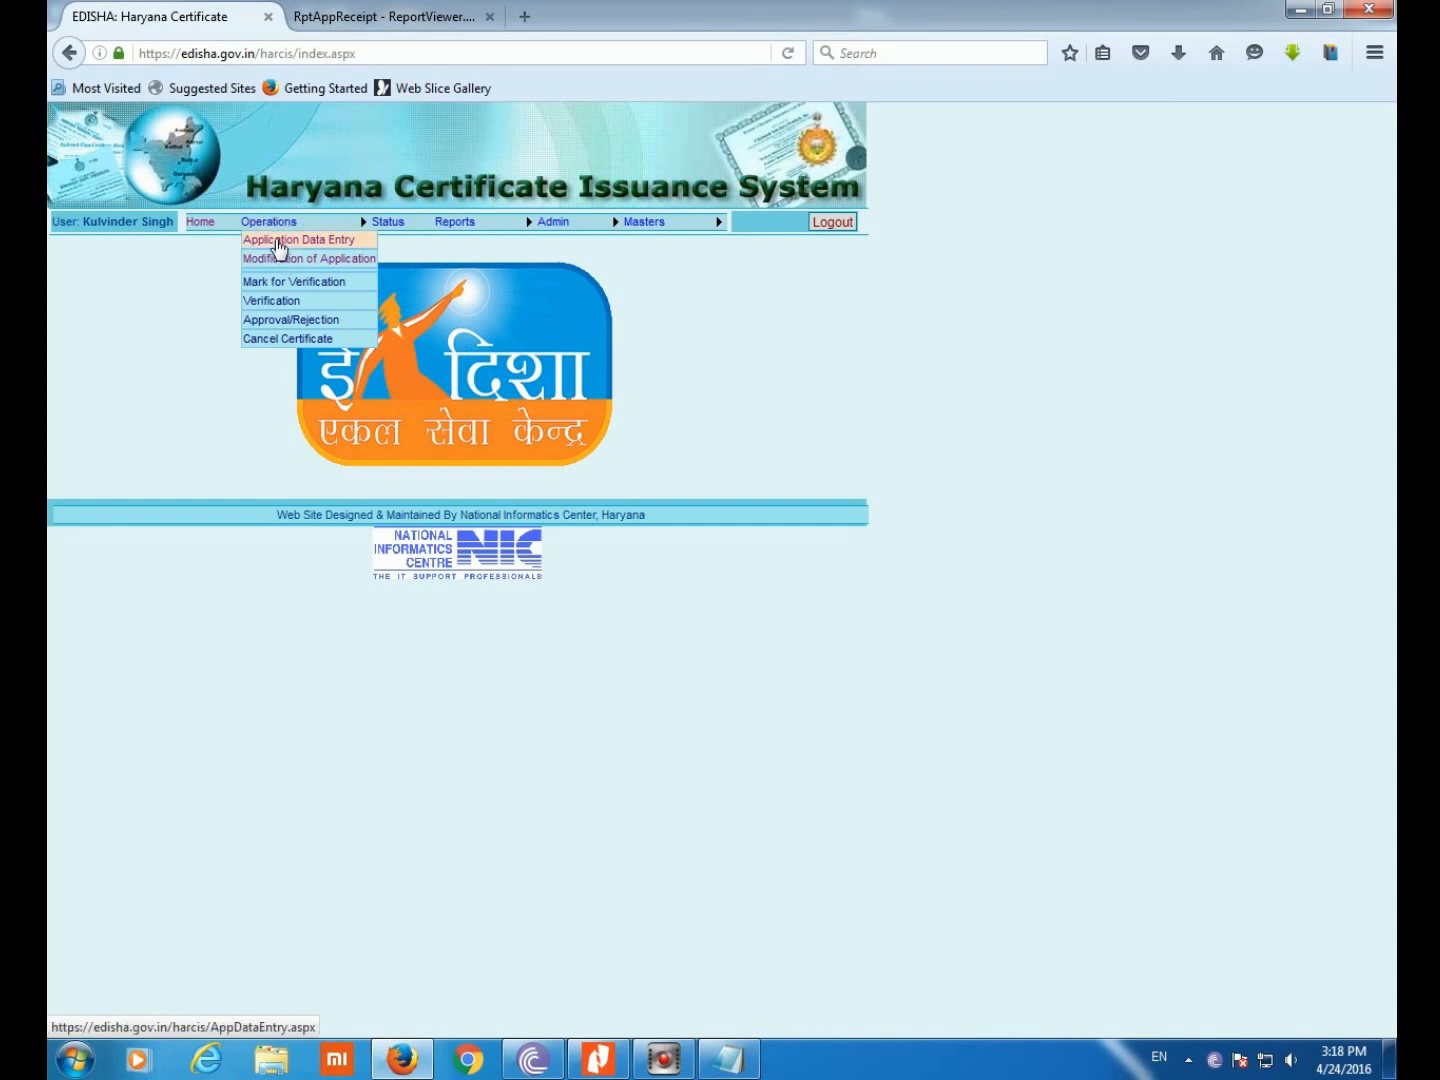
left_click(279, 242)
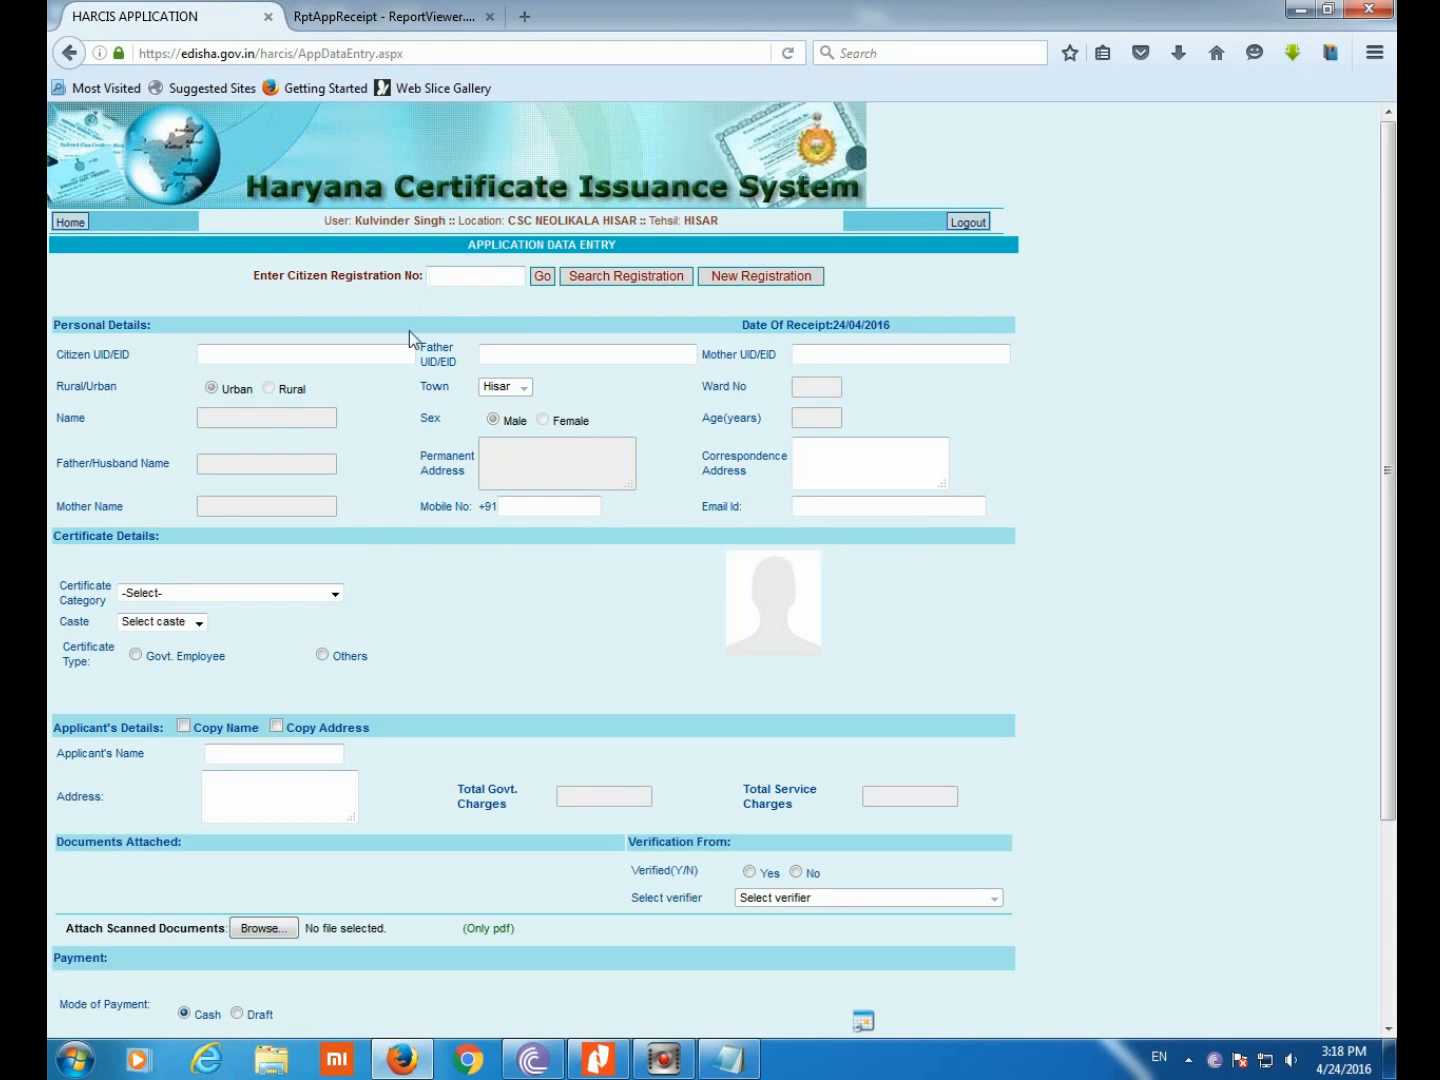
Paste the citizen's registration number, correct its last digits, and fetch the citizen's details
right_click(470, 274)
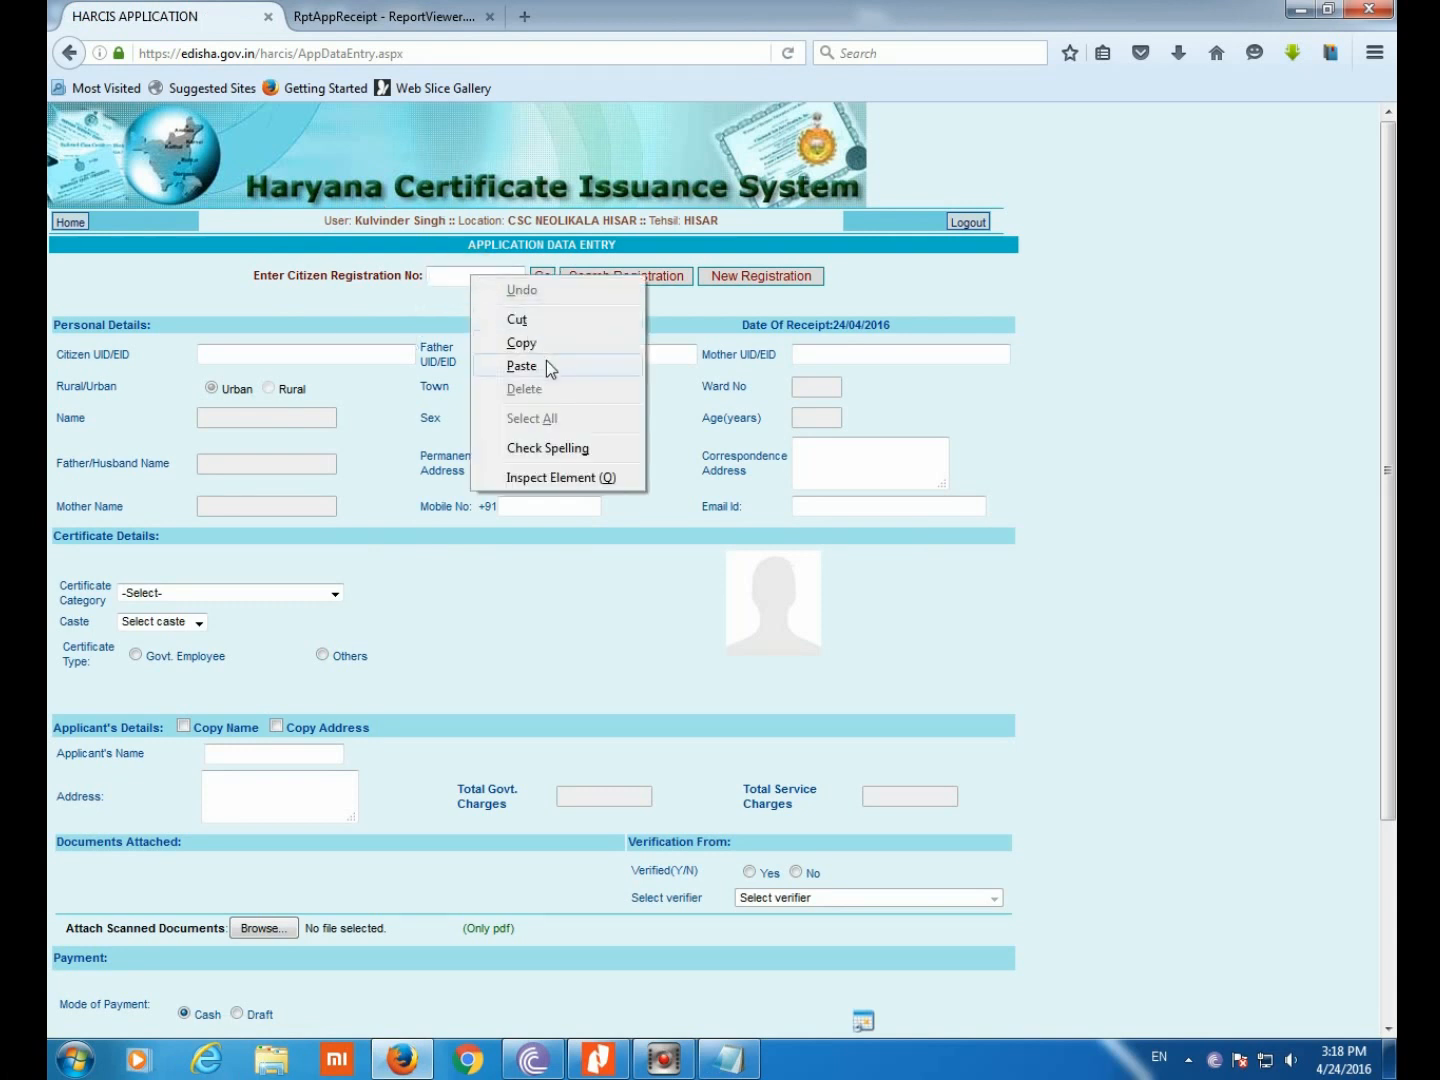
left_click(546, 364)
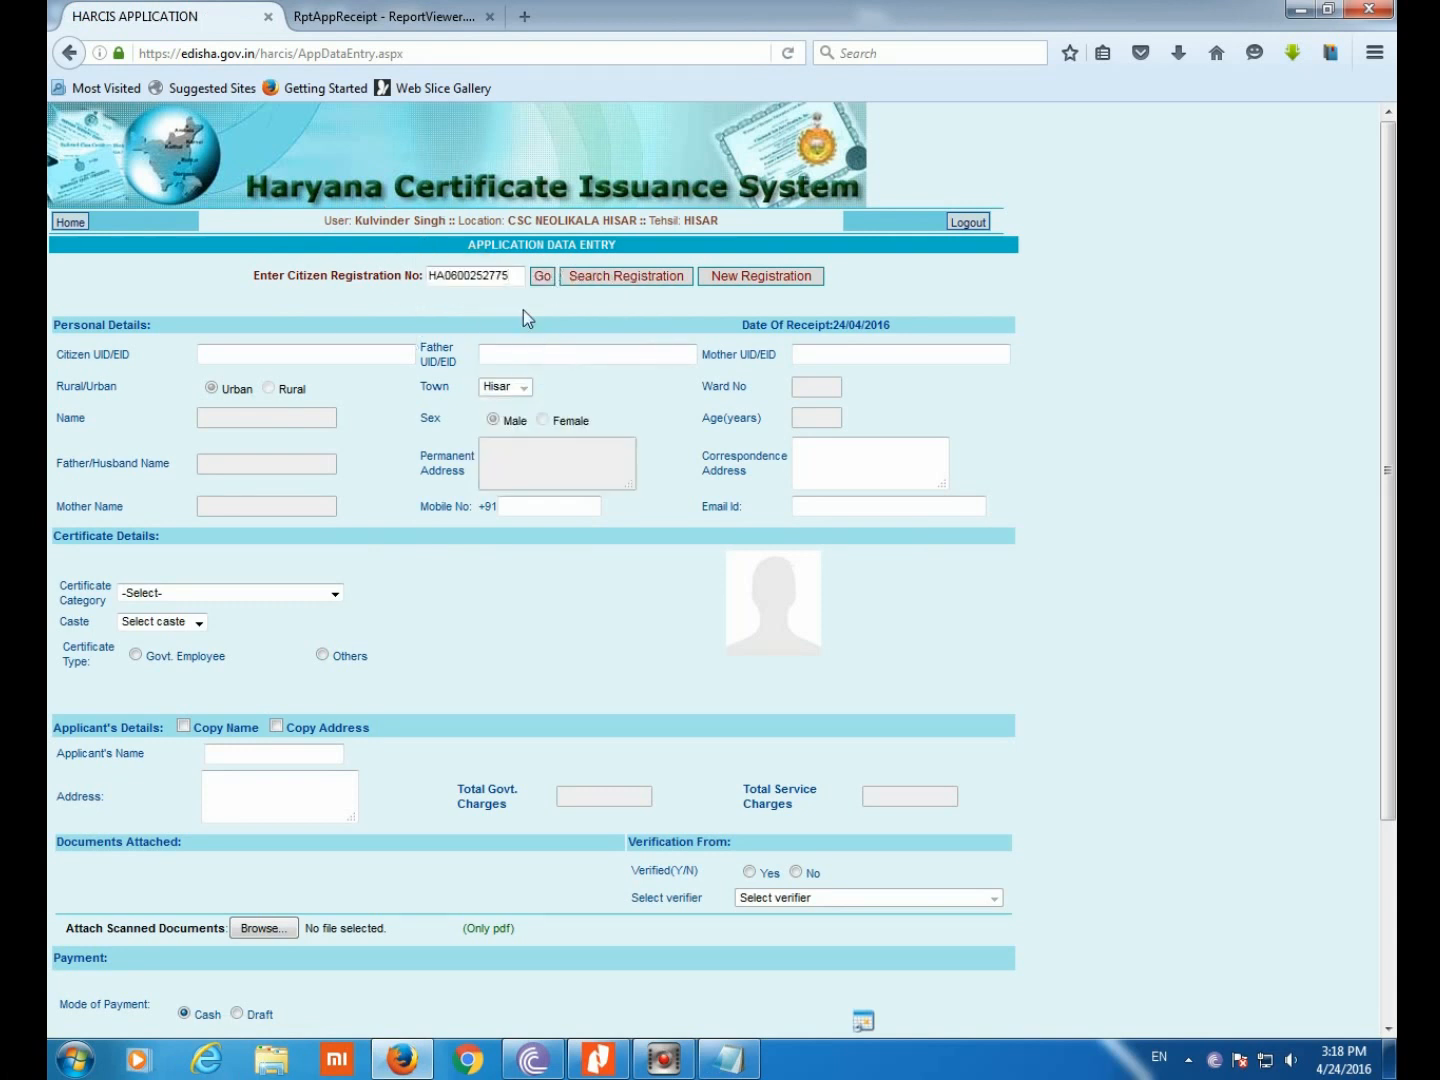
left_click_drag(511, 274, 480, 270)
type("3998")
left_click(542, 275)
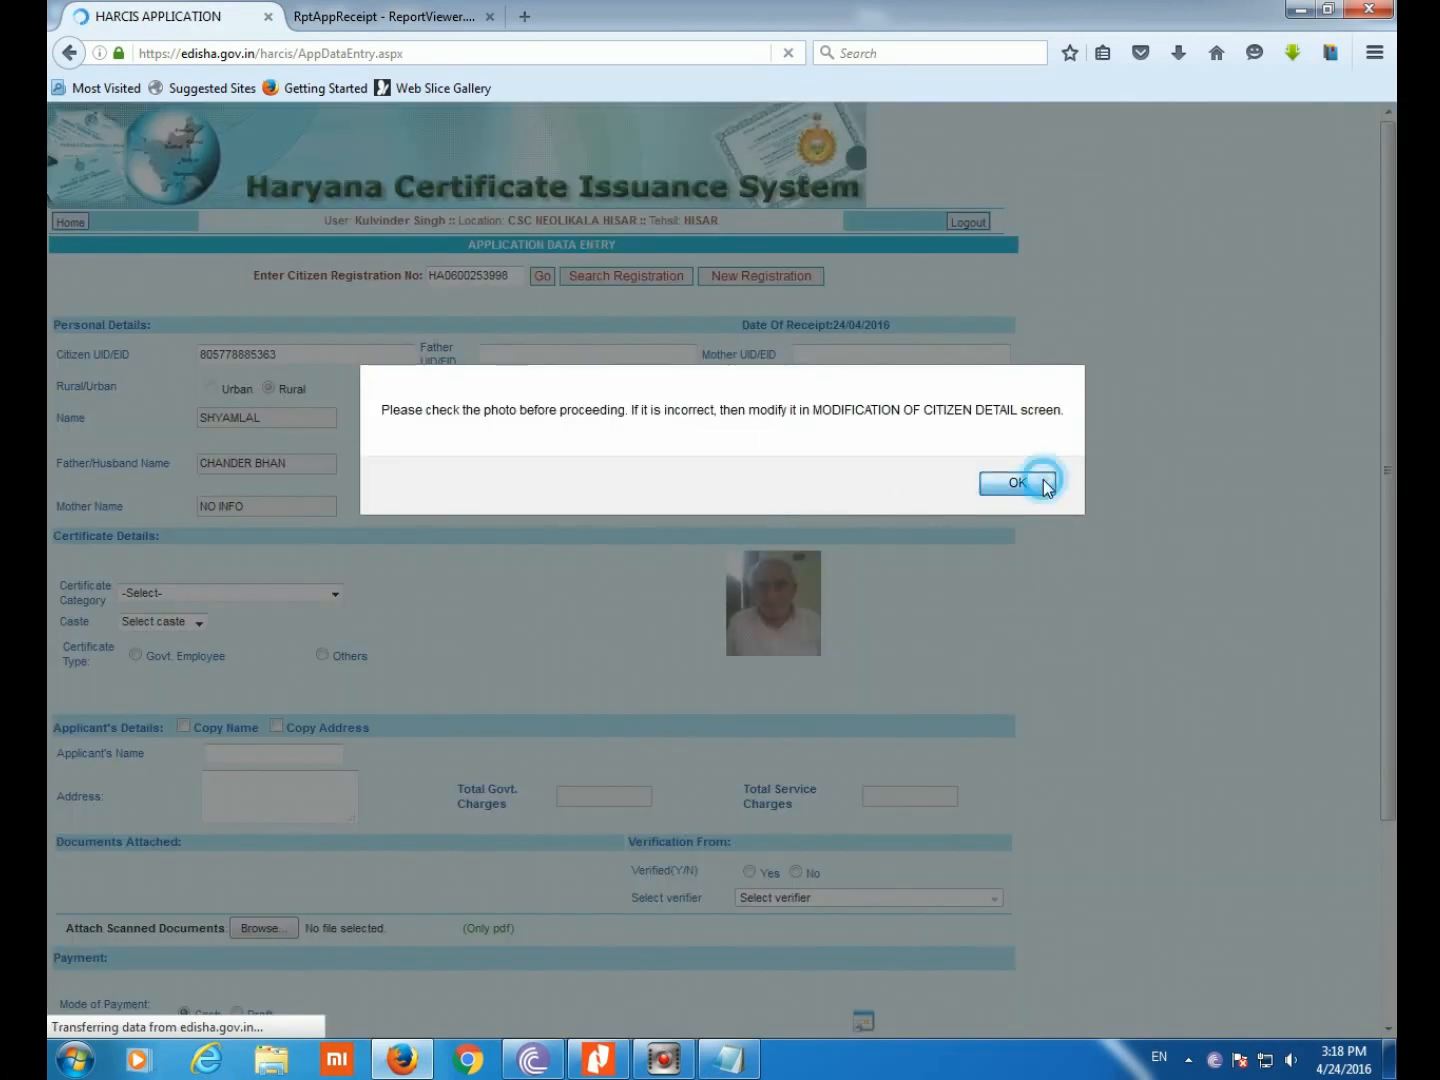
left_click(1036, 483)
Set category Backward Class, caste Aheri, type Others, and copy the citizen's name
left_click(253, 593)
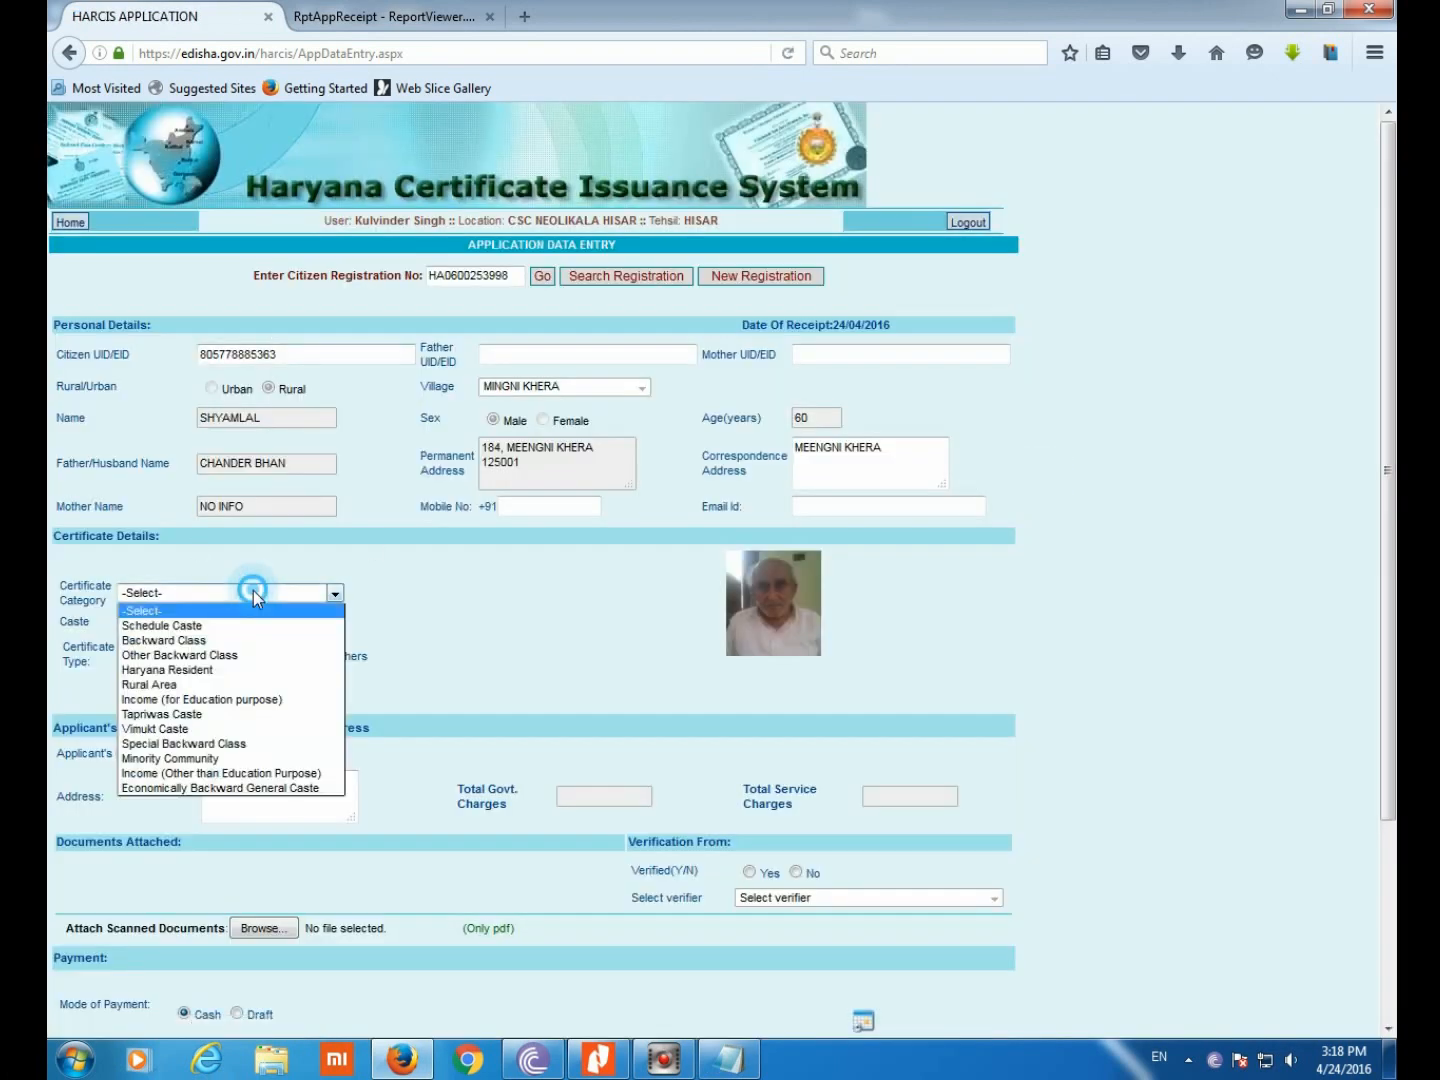
left_click(162, 640)
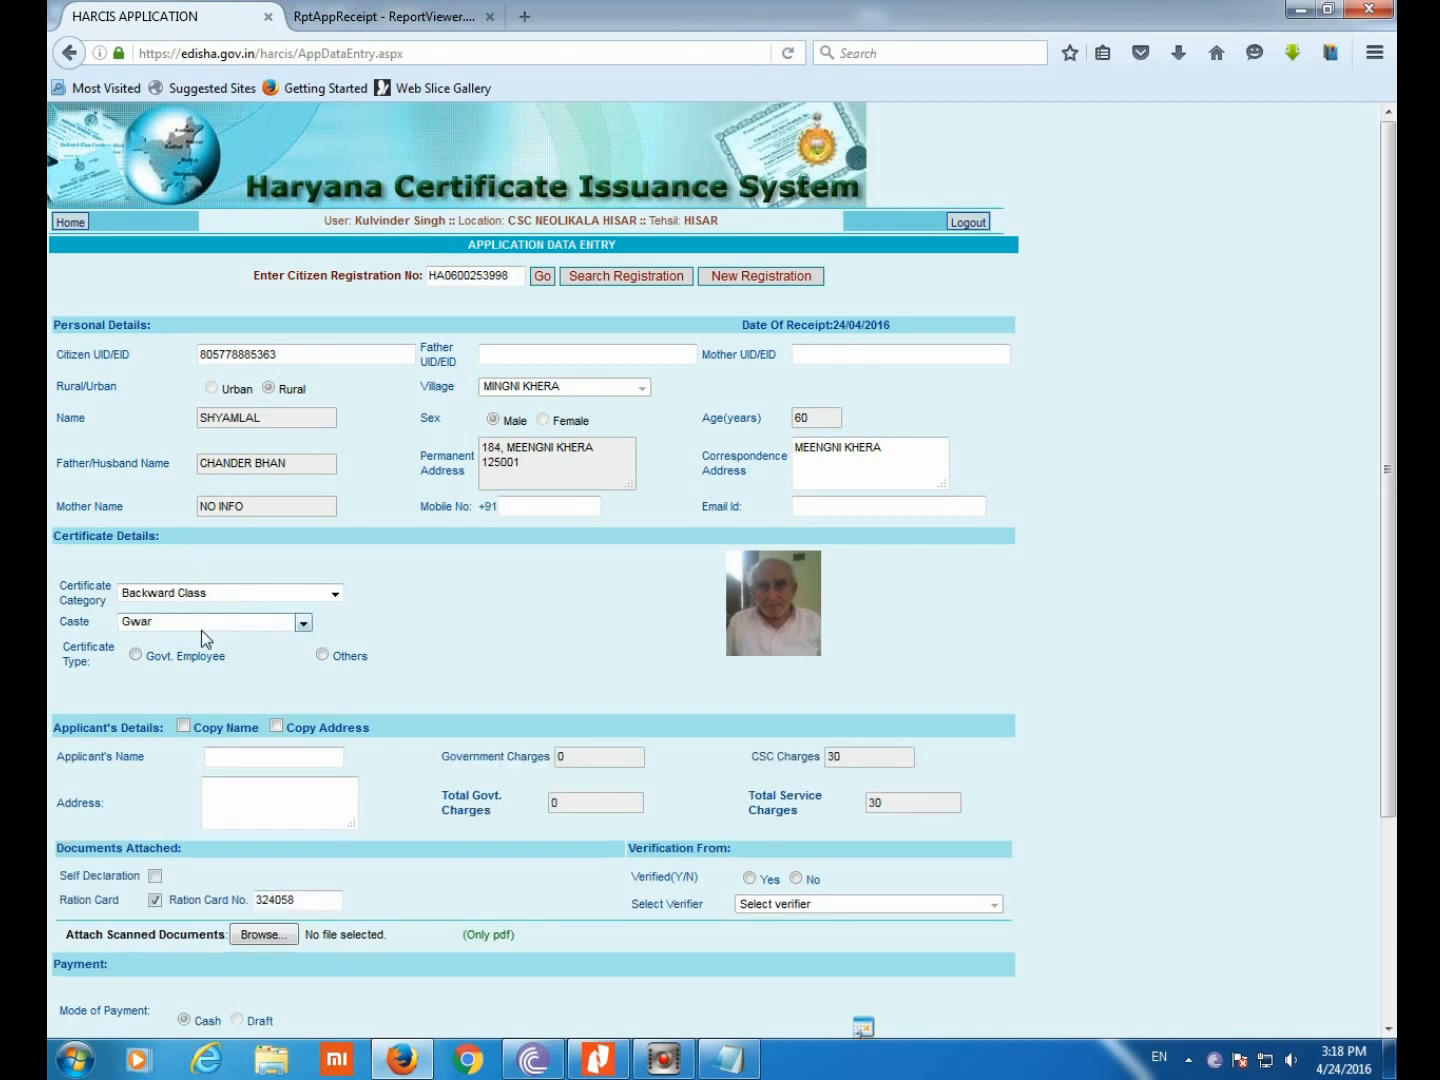
left_click(201, 628)
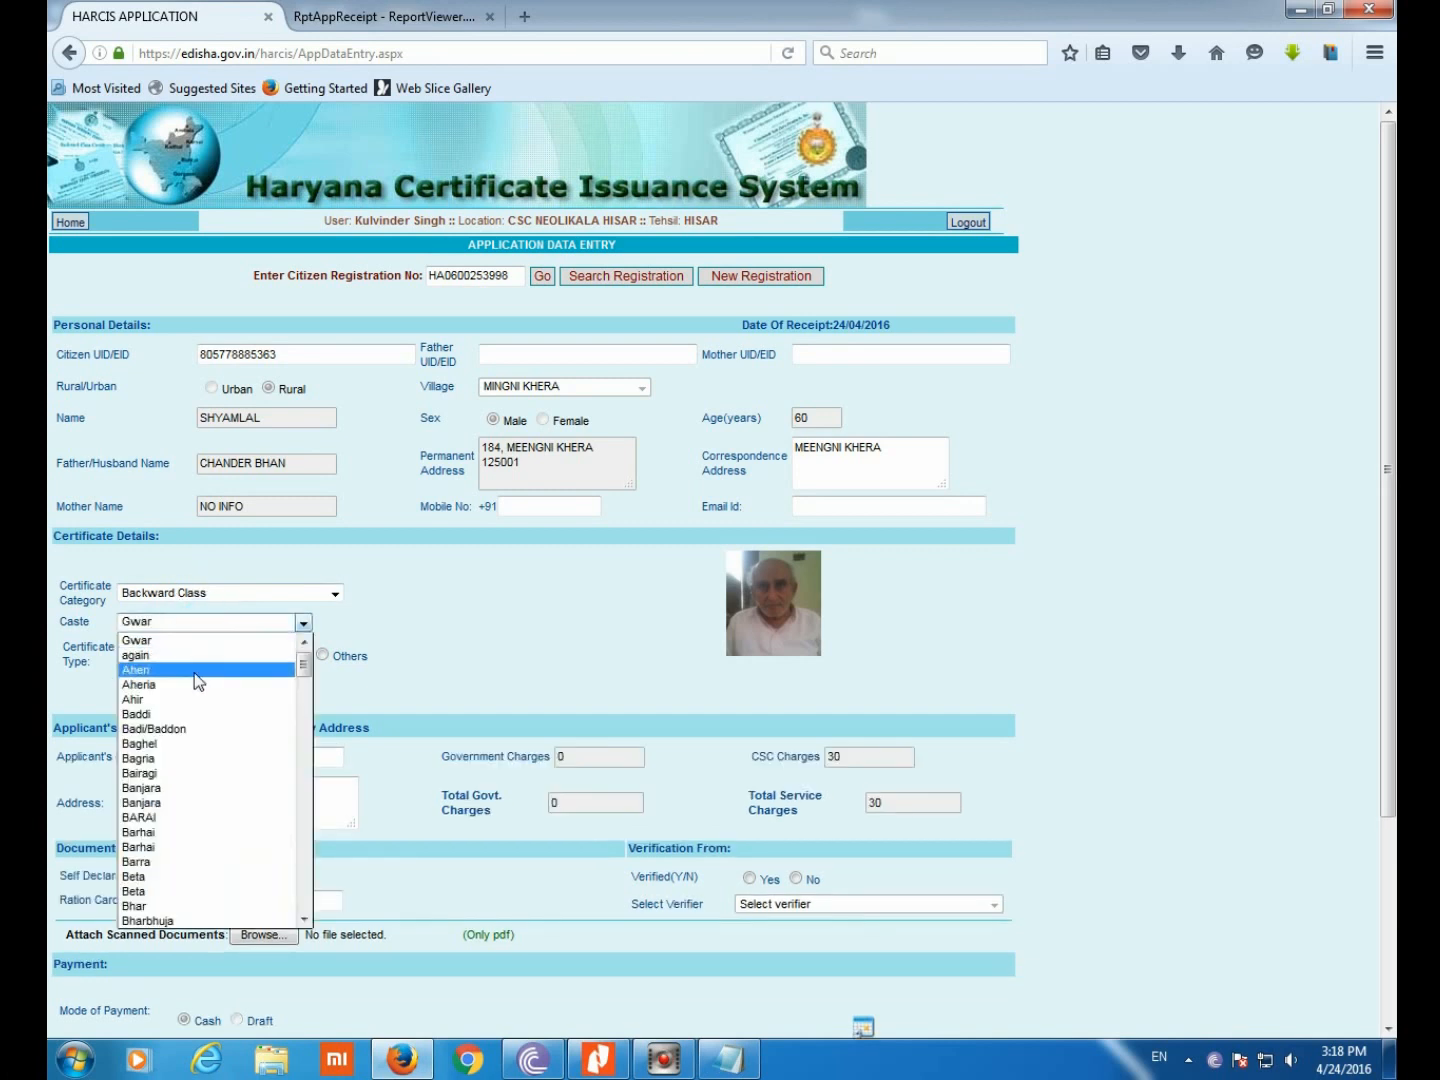
left_click(195, 671)
left_click(322, 656)
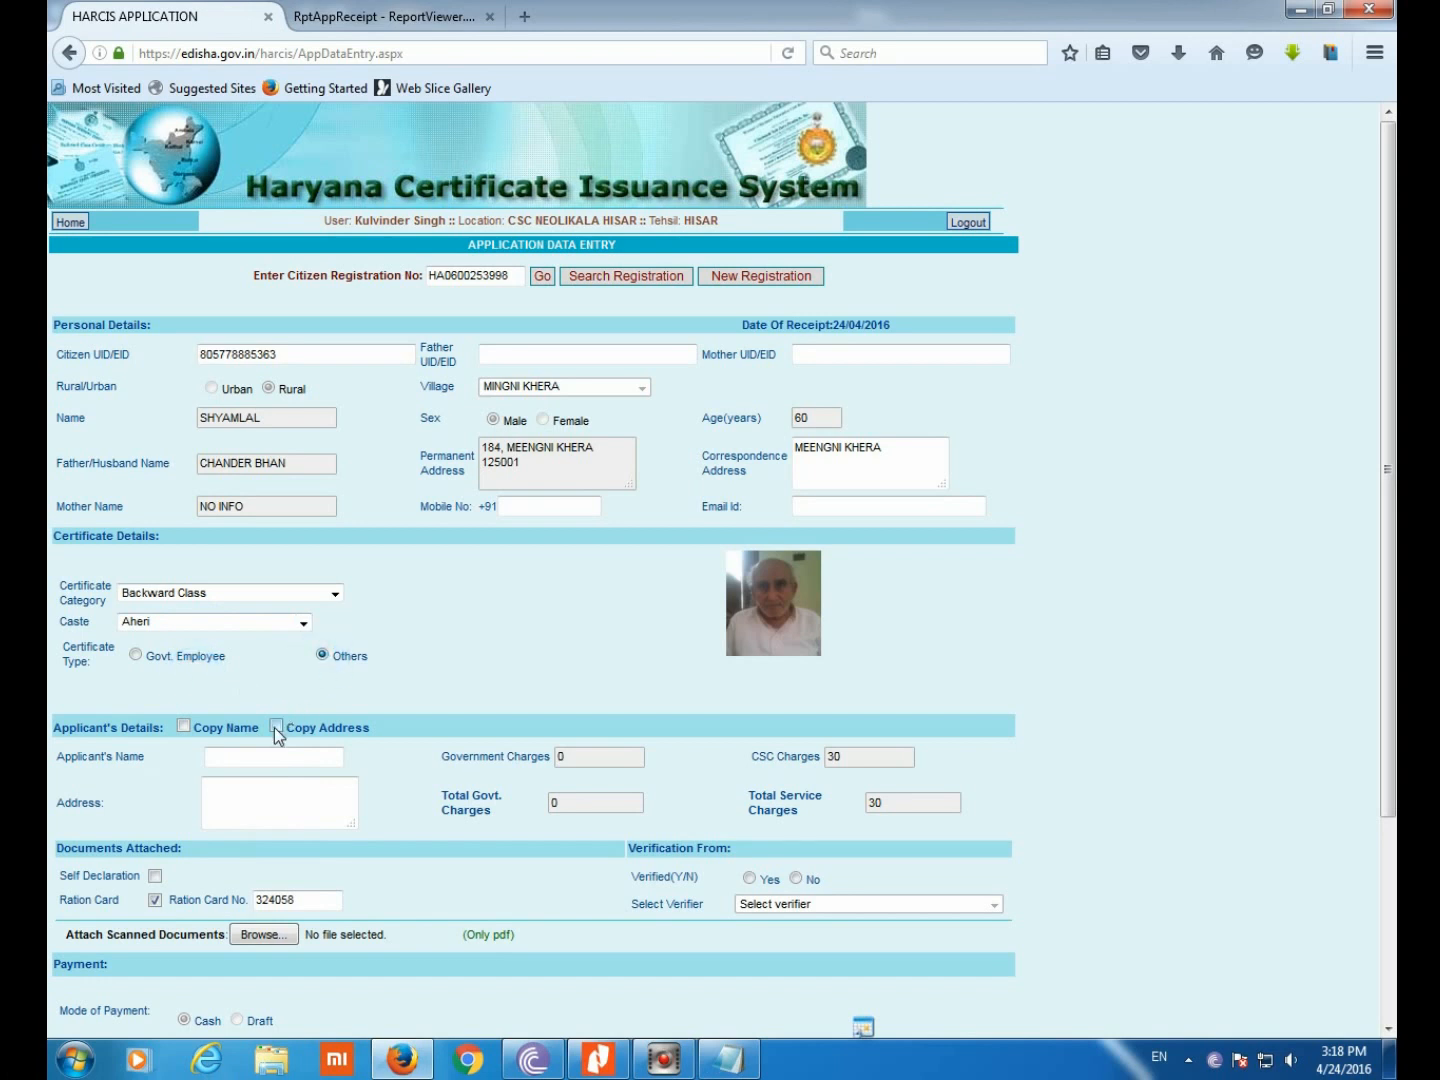
left_click(184, 726)
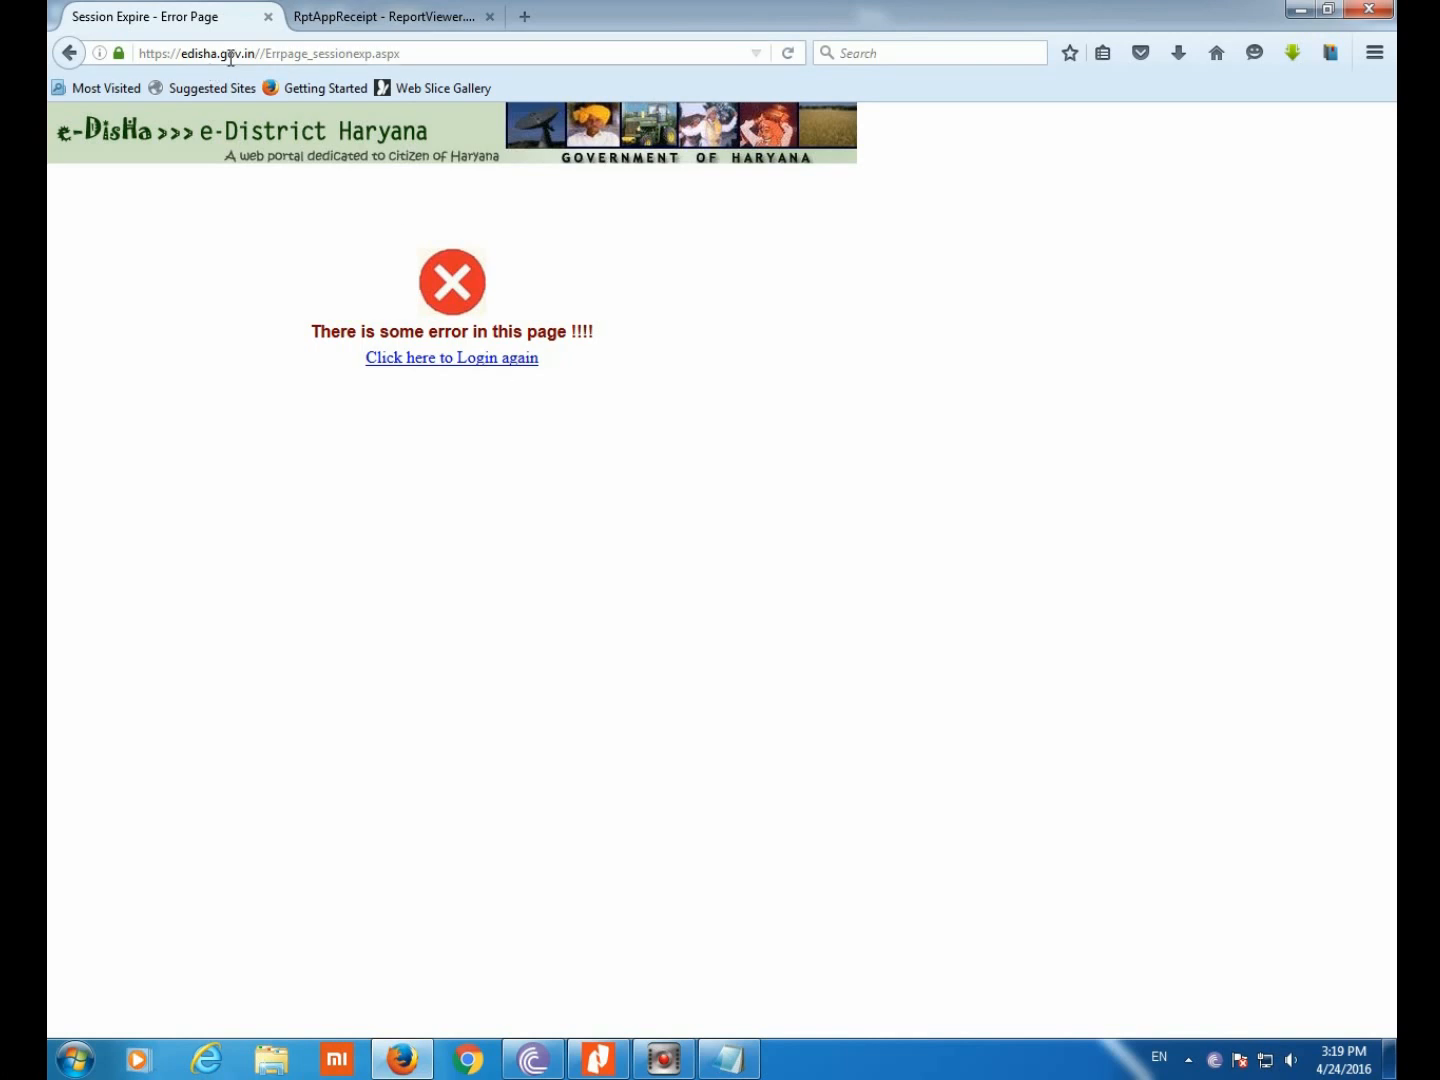
Log back into e-Disha via 'ed' and reopen Caste Domicile's Application Data Entry form
left_click(231, 57)
type("ed")
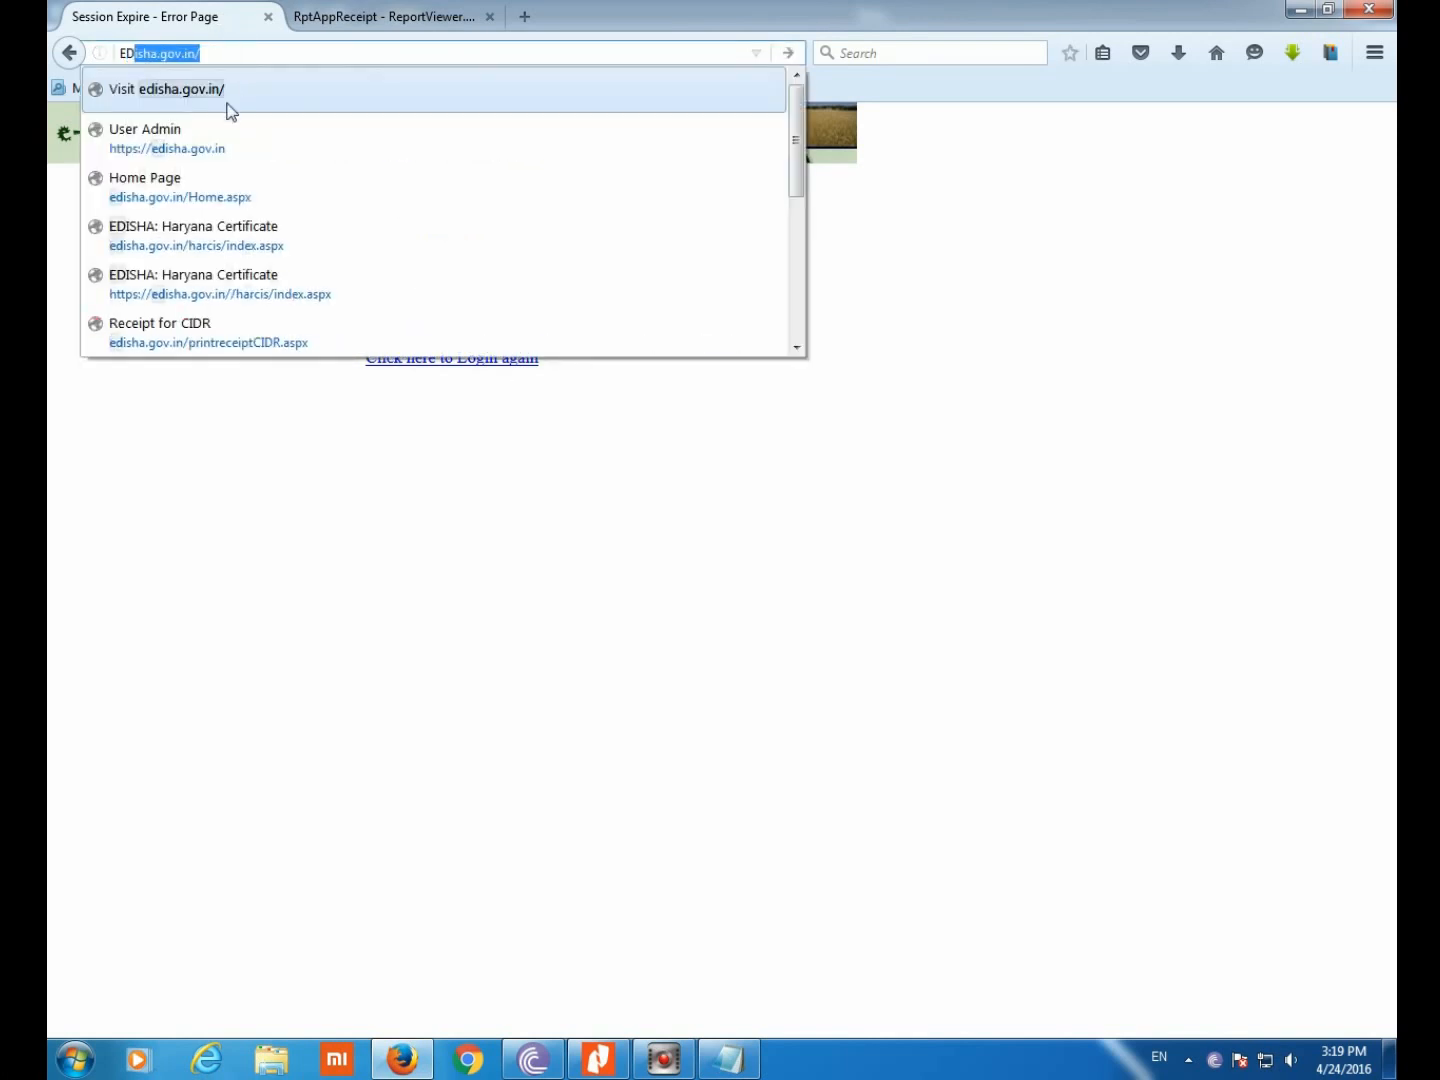
key("Return")
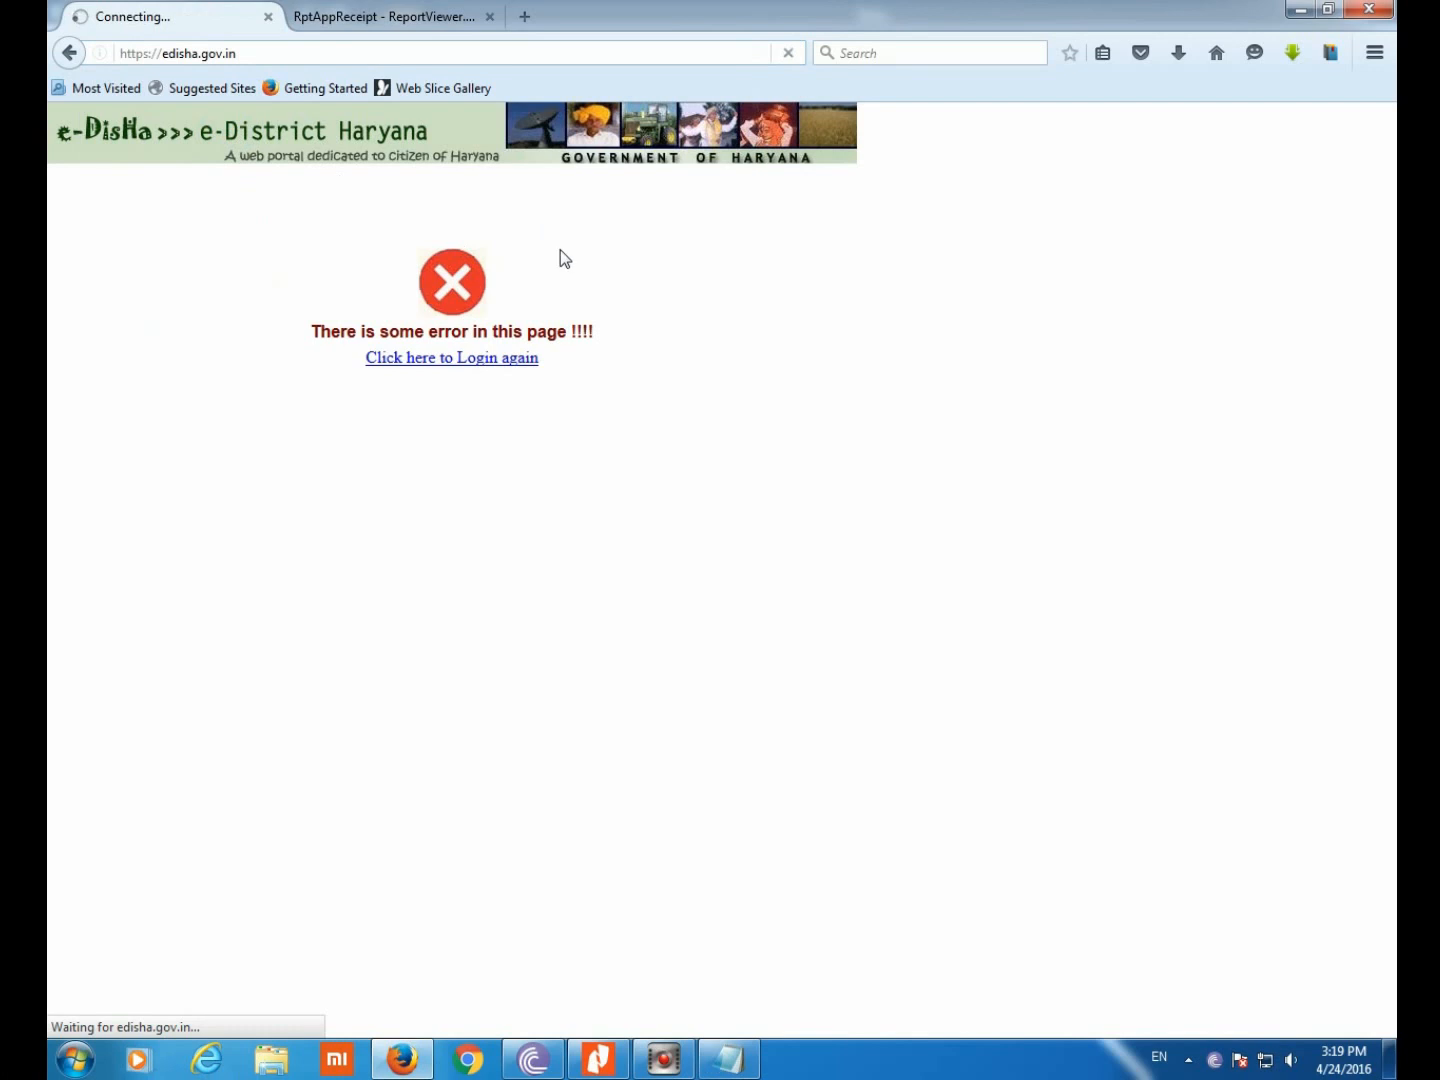
left_click(532, 324)
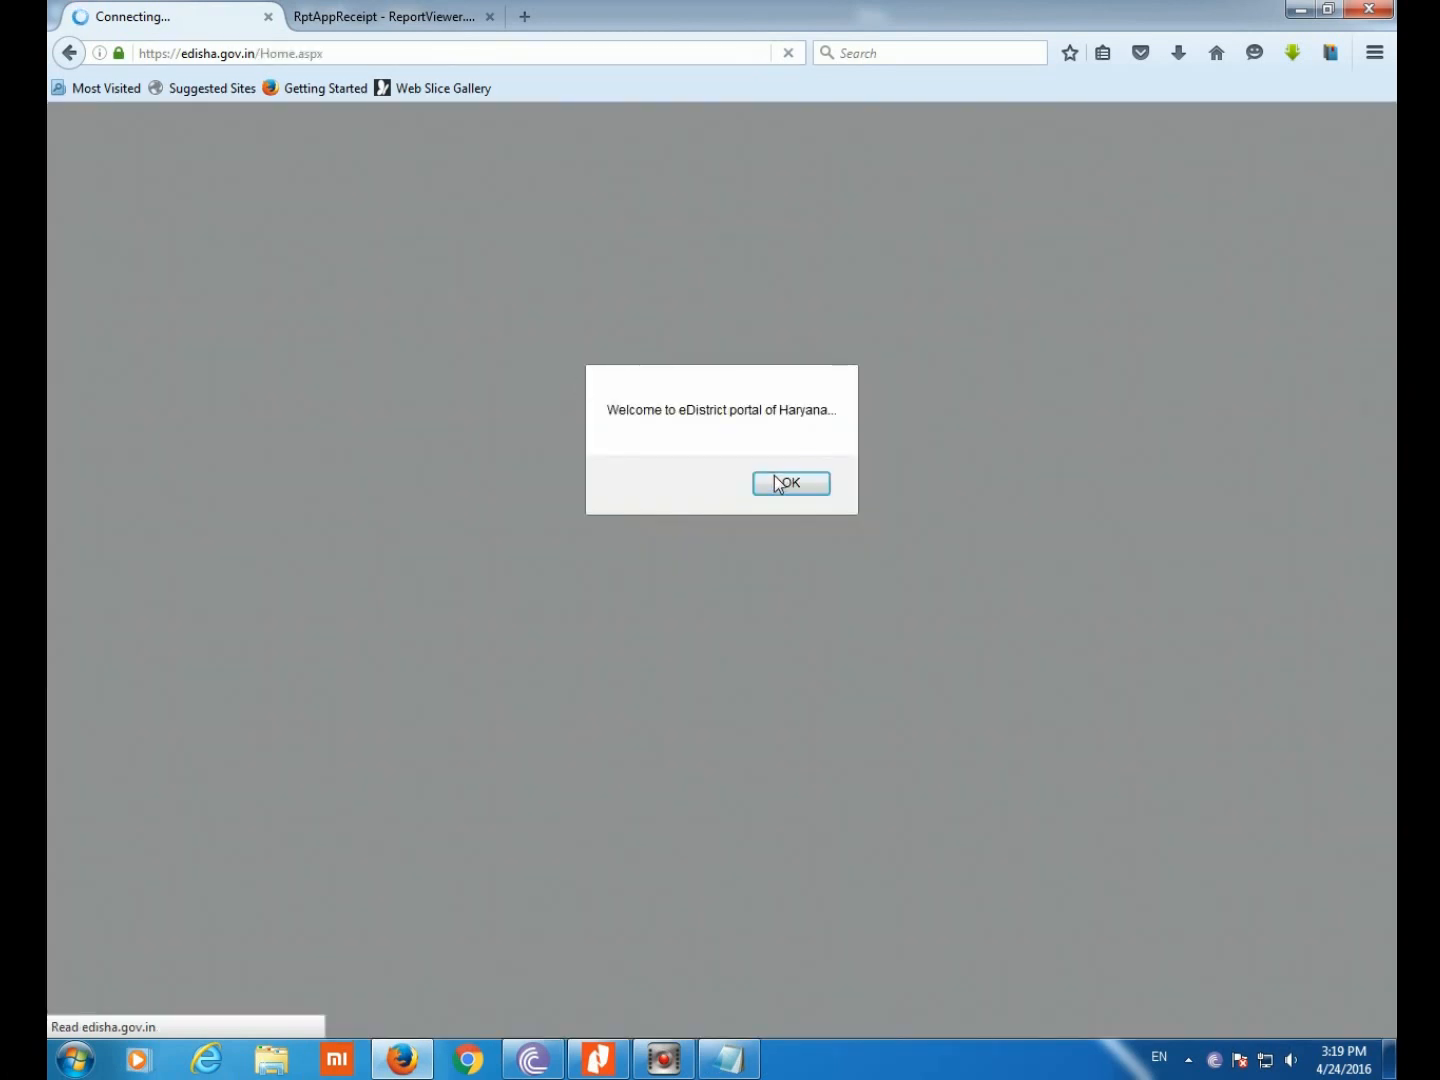
left_click(776, 474)
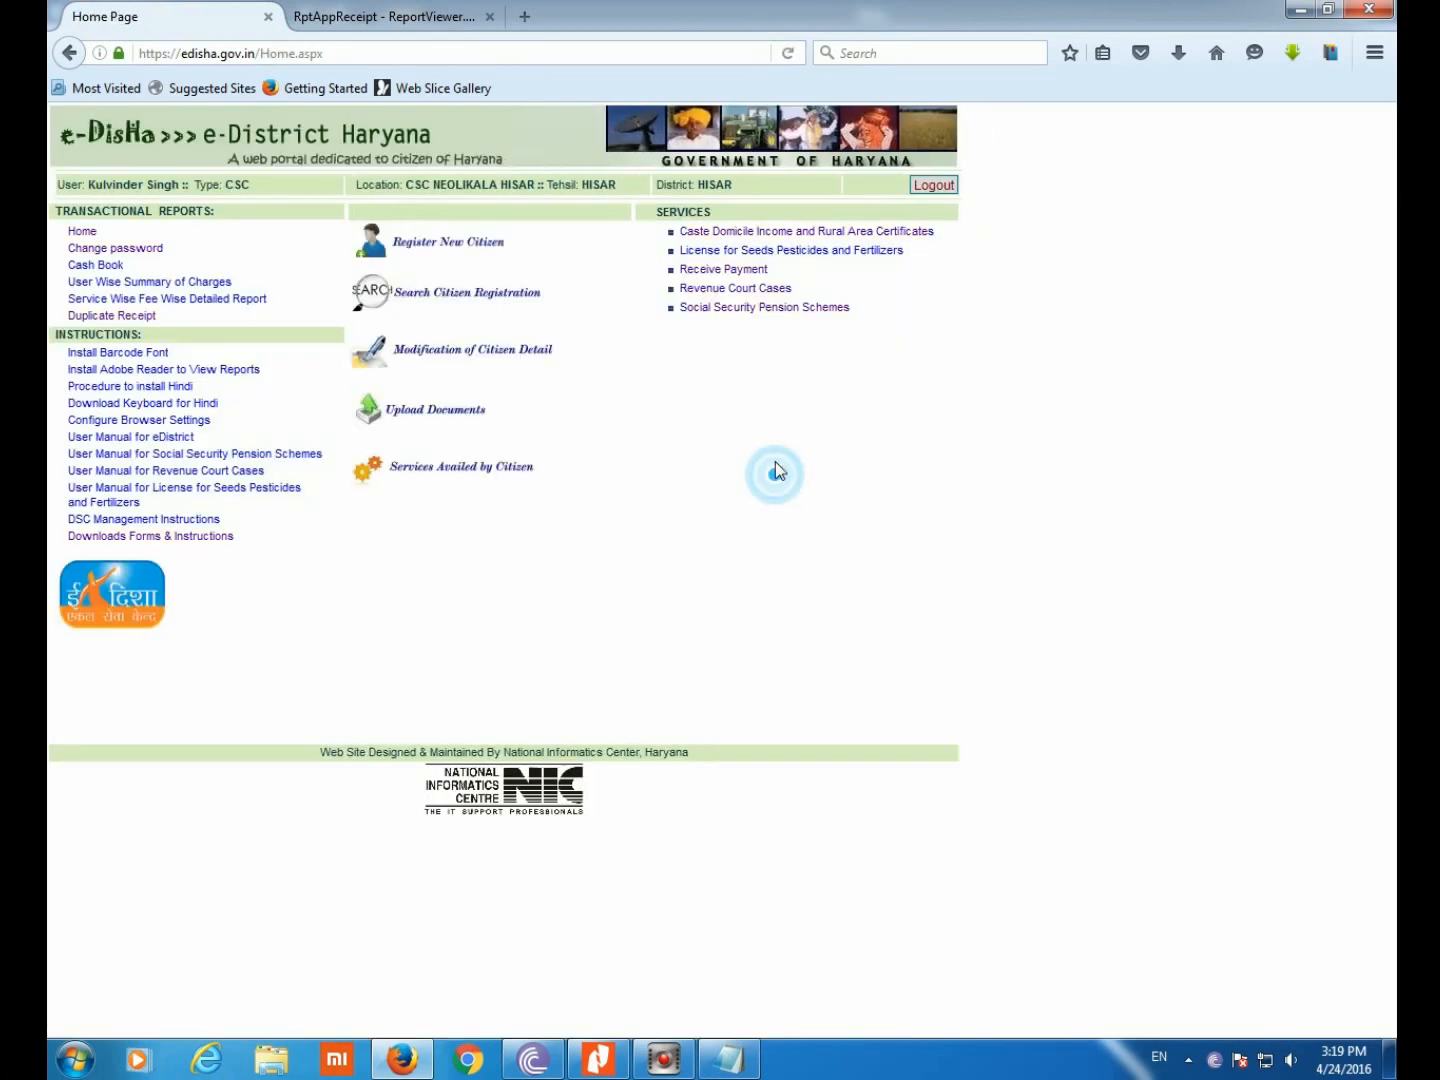
left_click(716, 234)
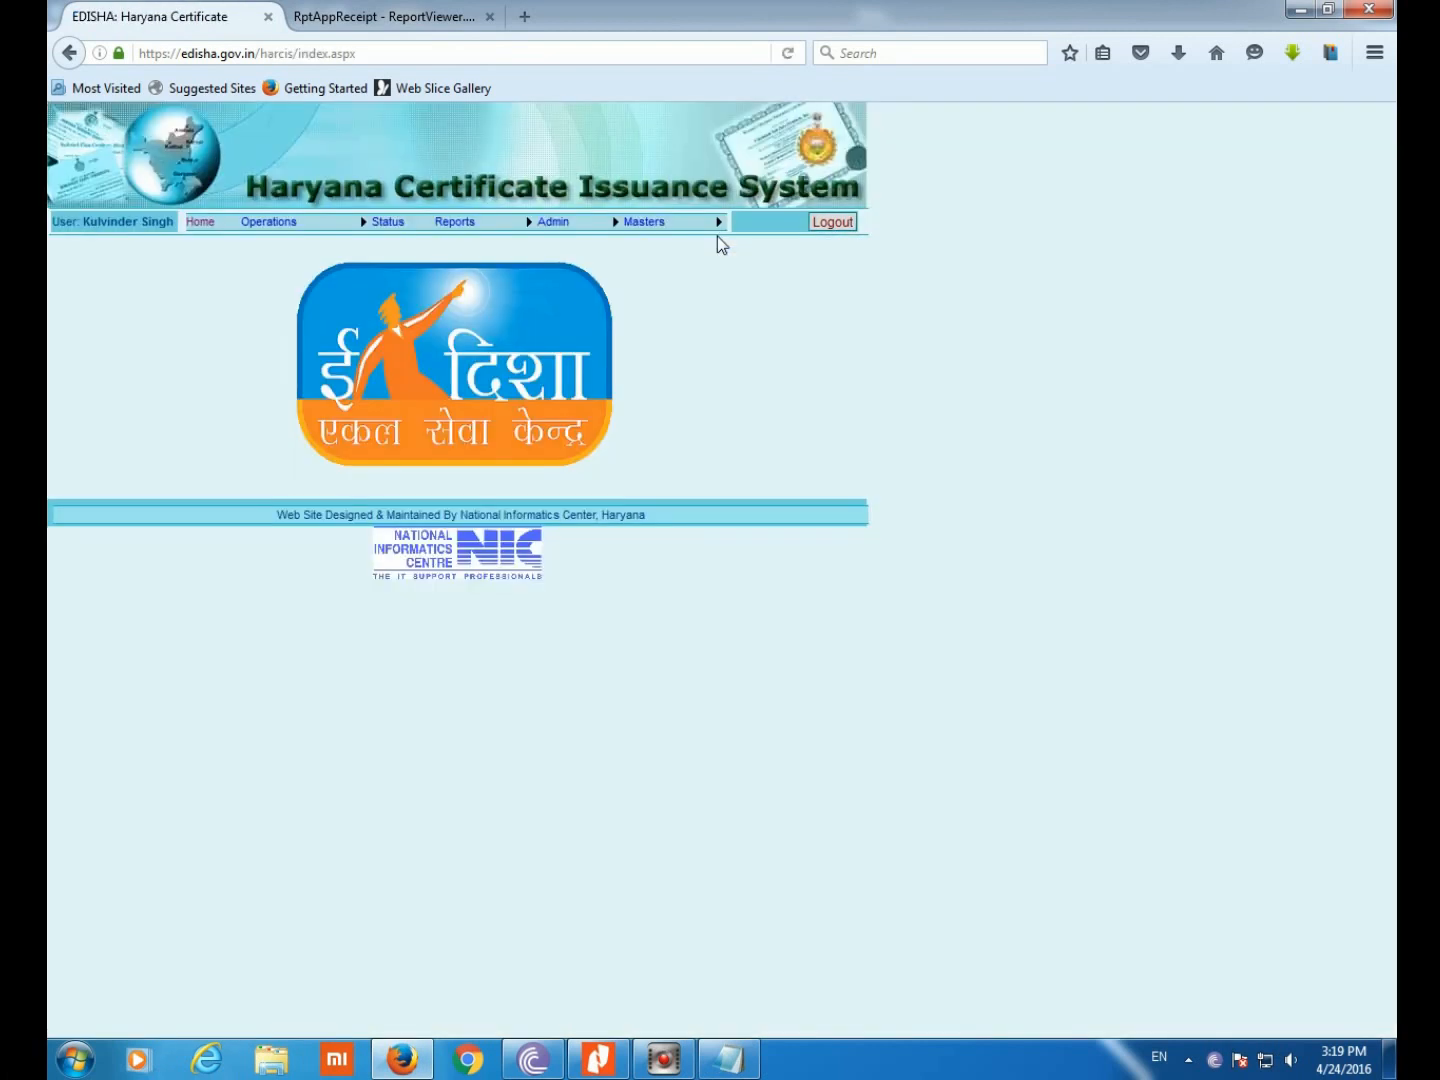
left_click(278, 240)
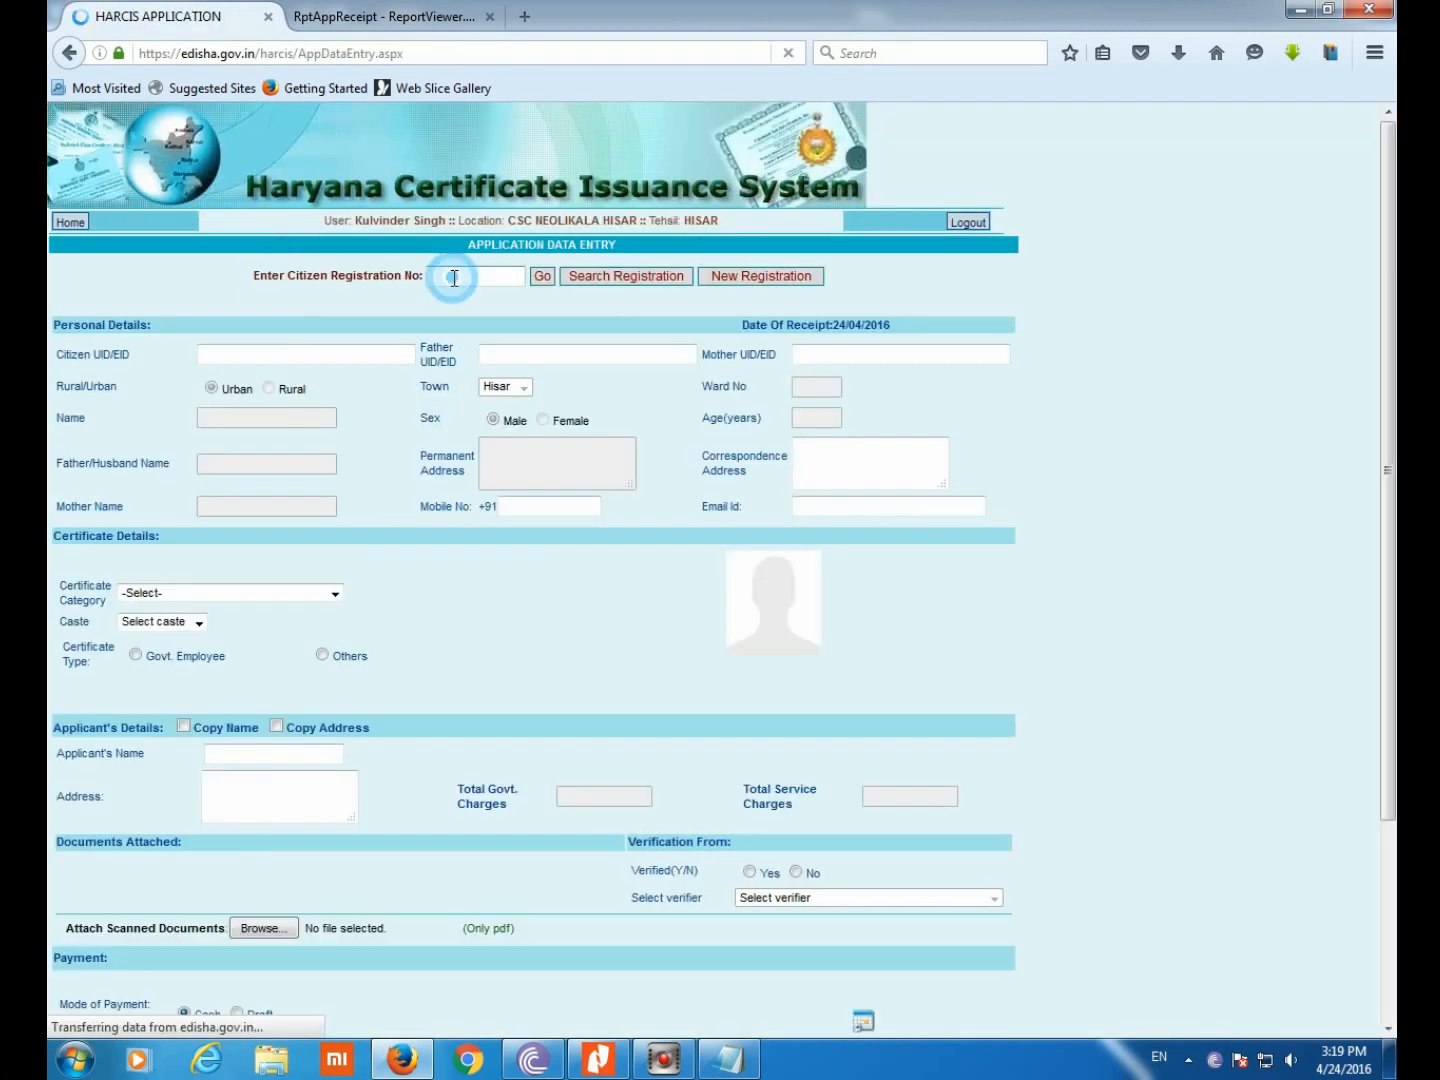
Paste the registration number, fix its last digits, and load the citizen's record and photo
right_click(457, 283)
left_click(506, 371)
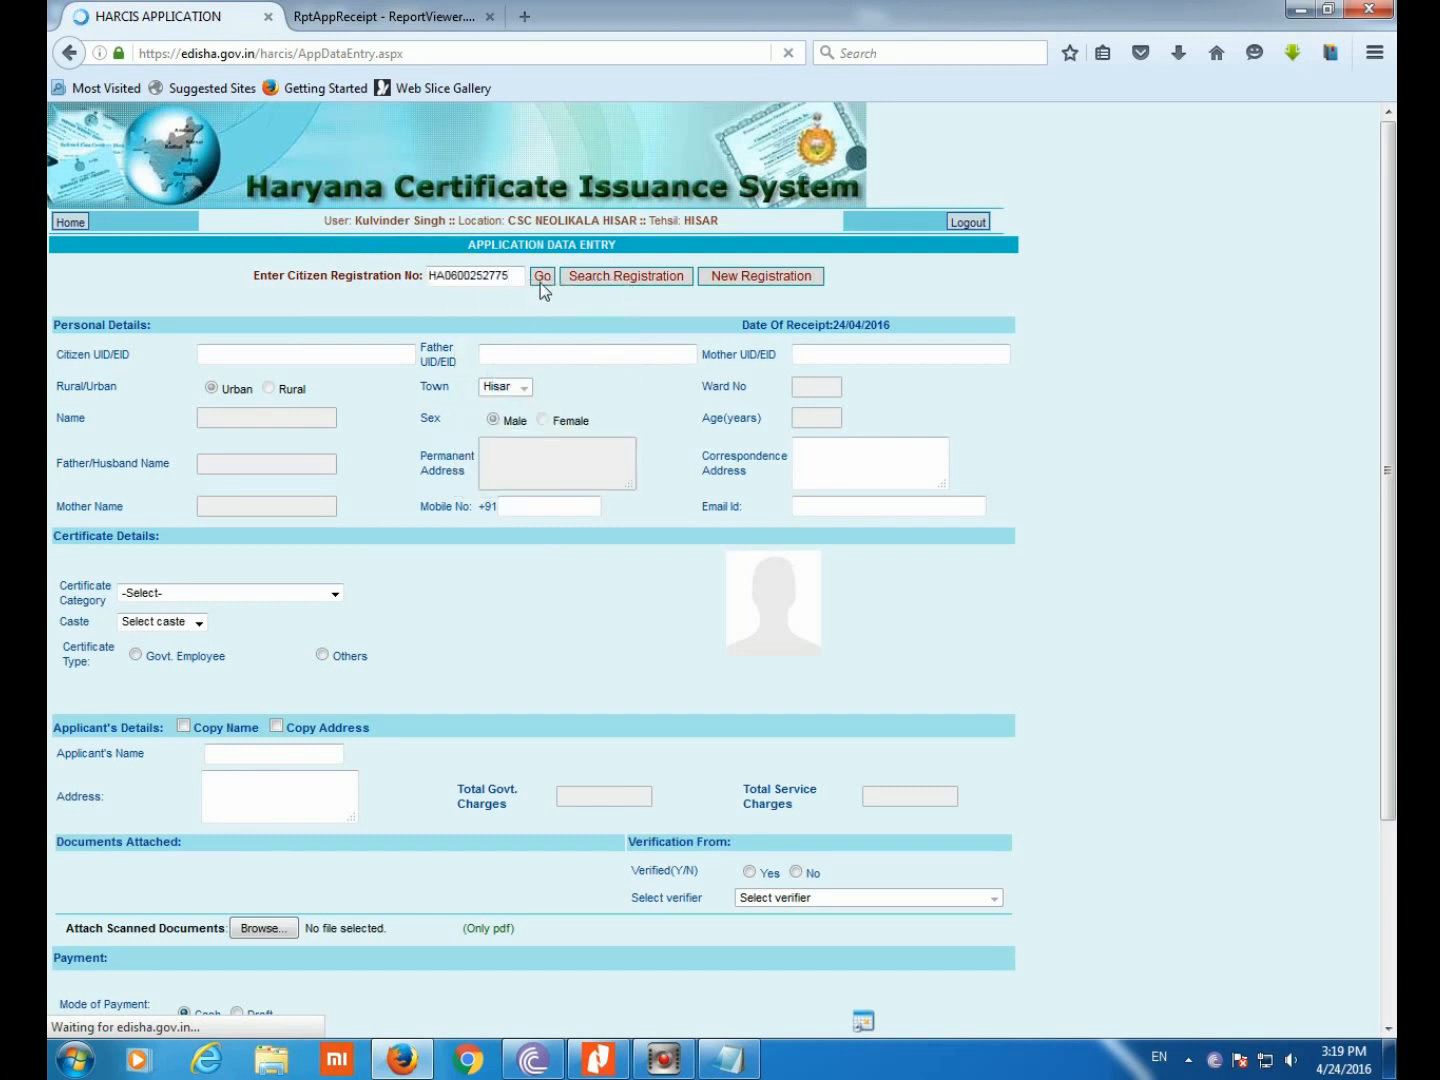
left_click_drag(512, 276, 489, 276)
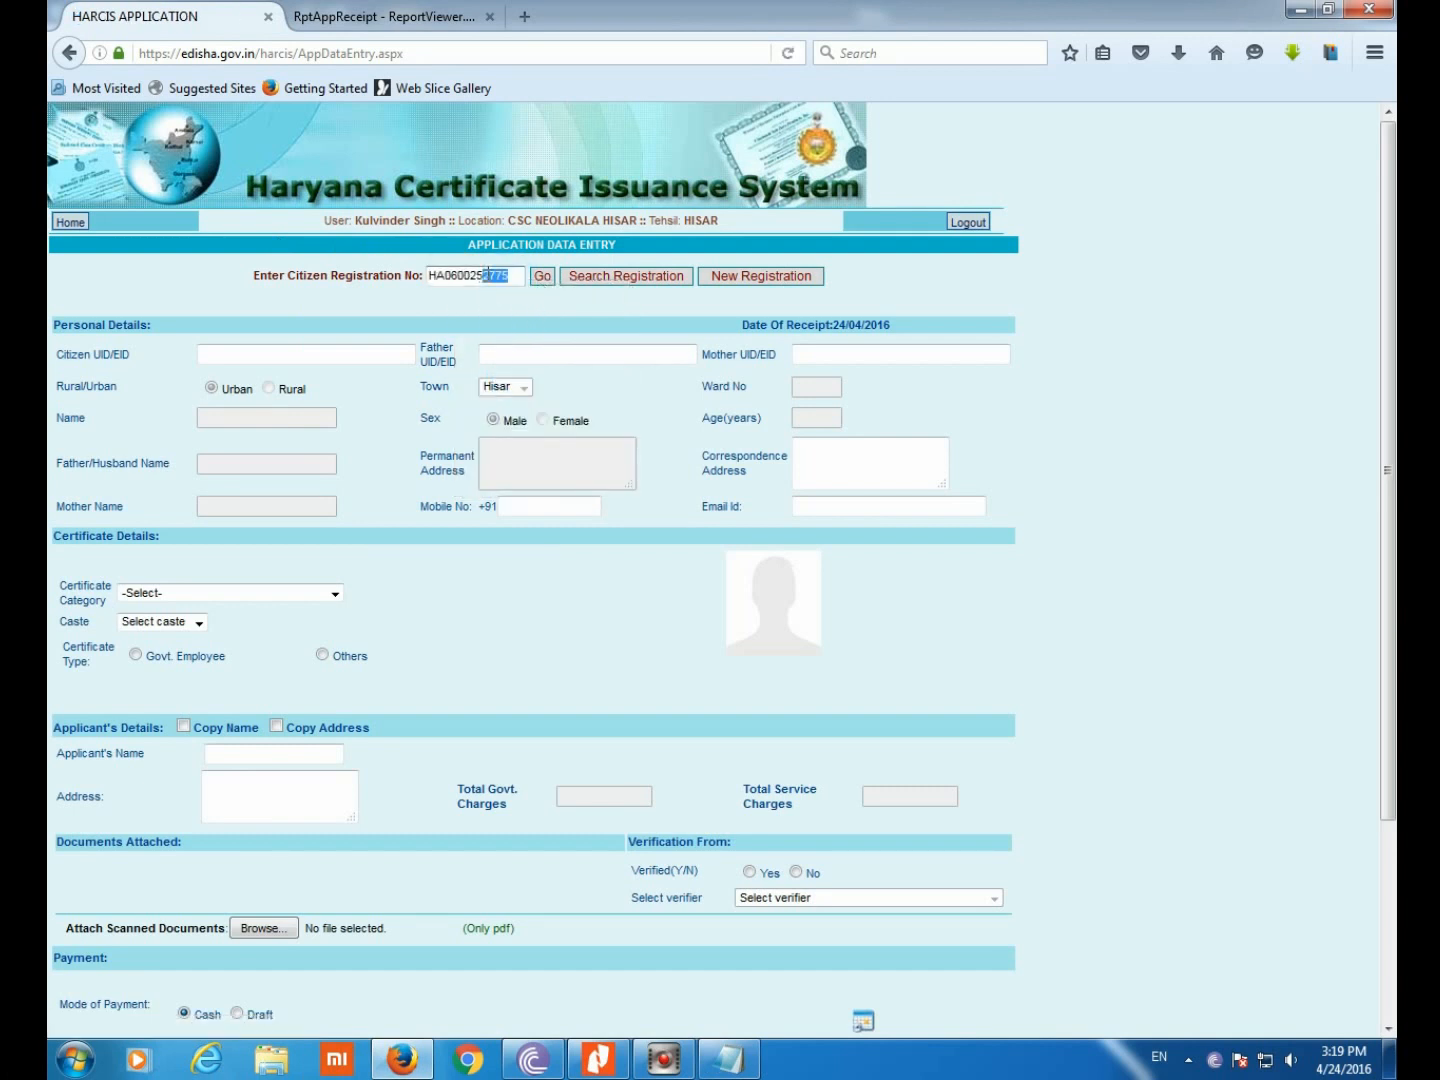
type("39")
left_click(543, 277)
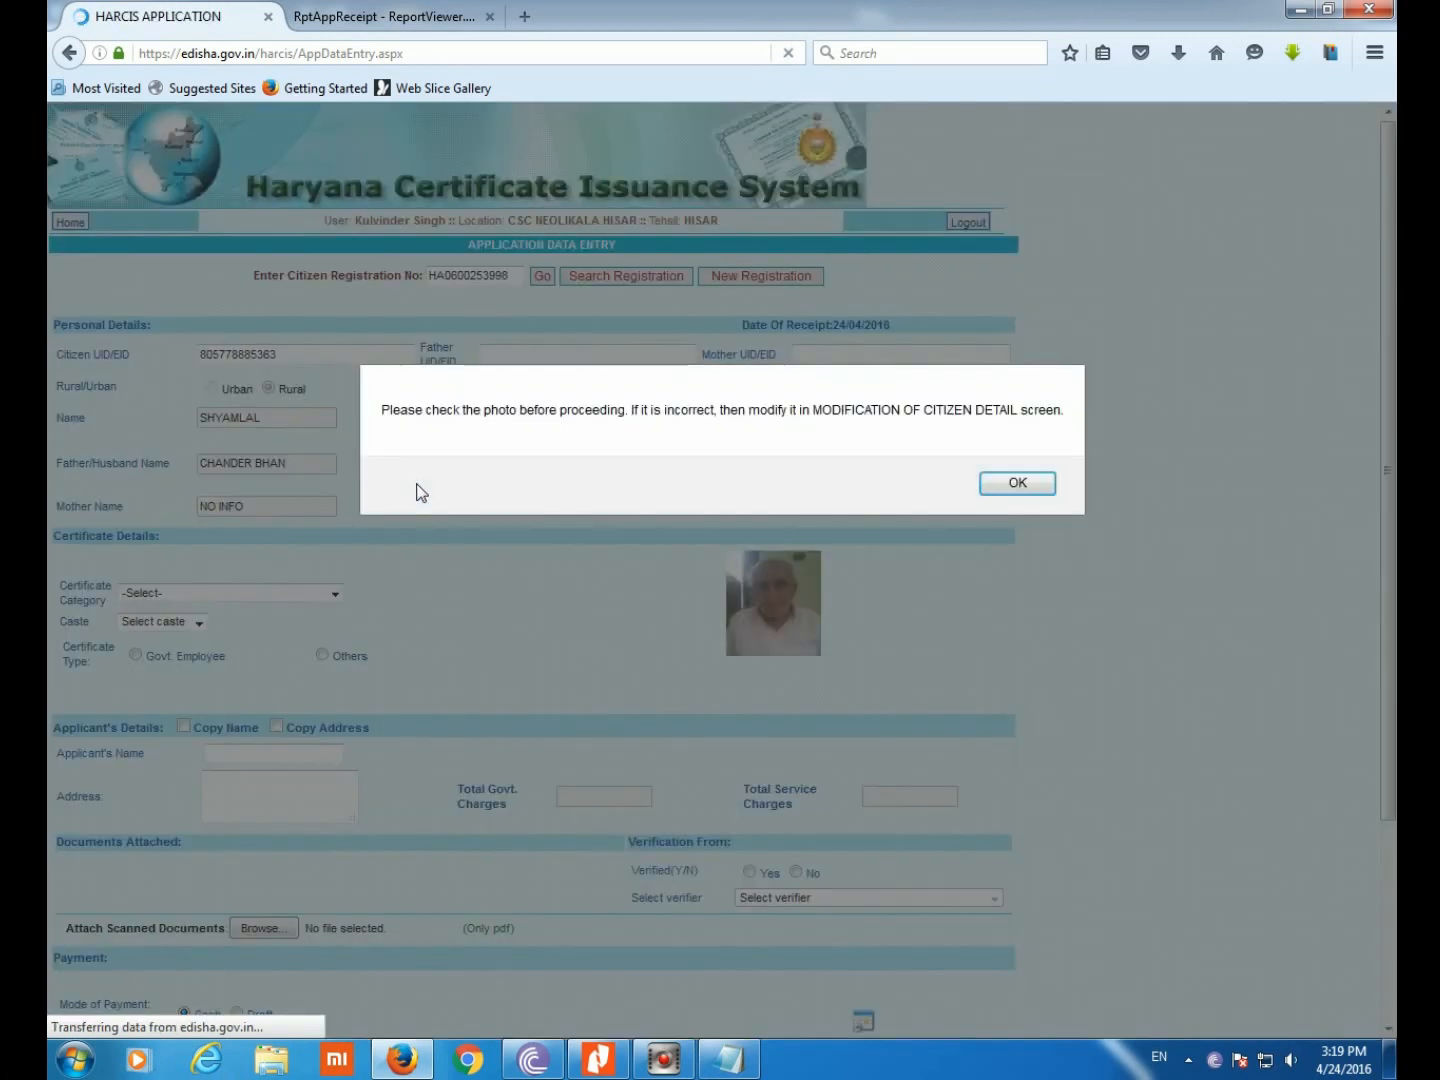
left_click(1006, 478)
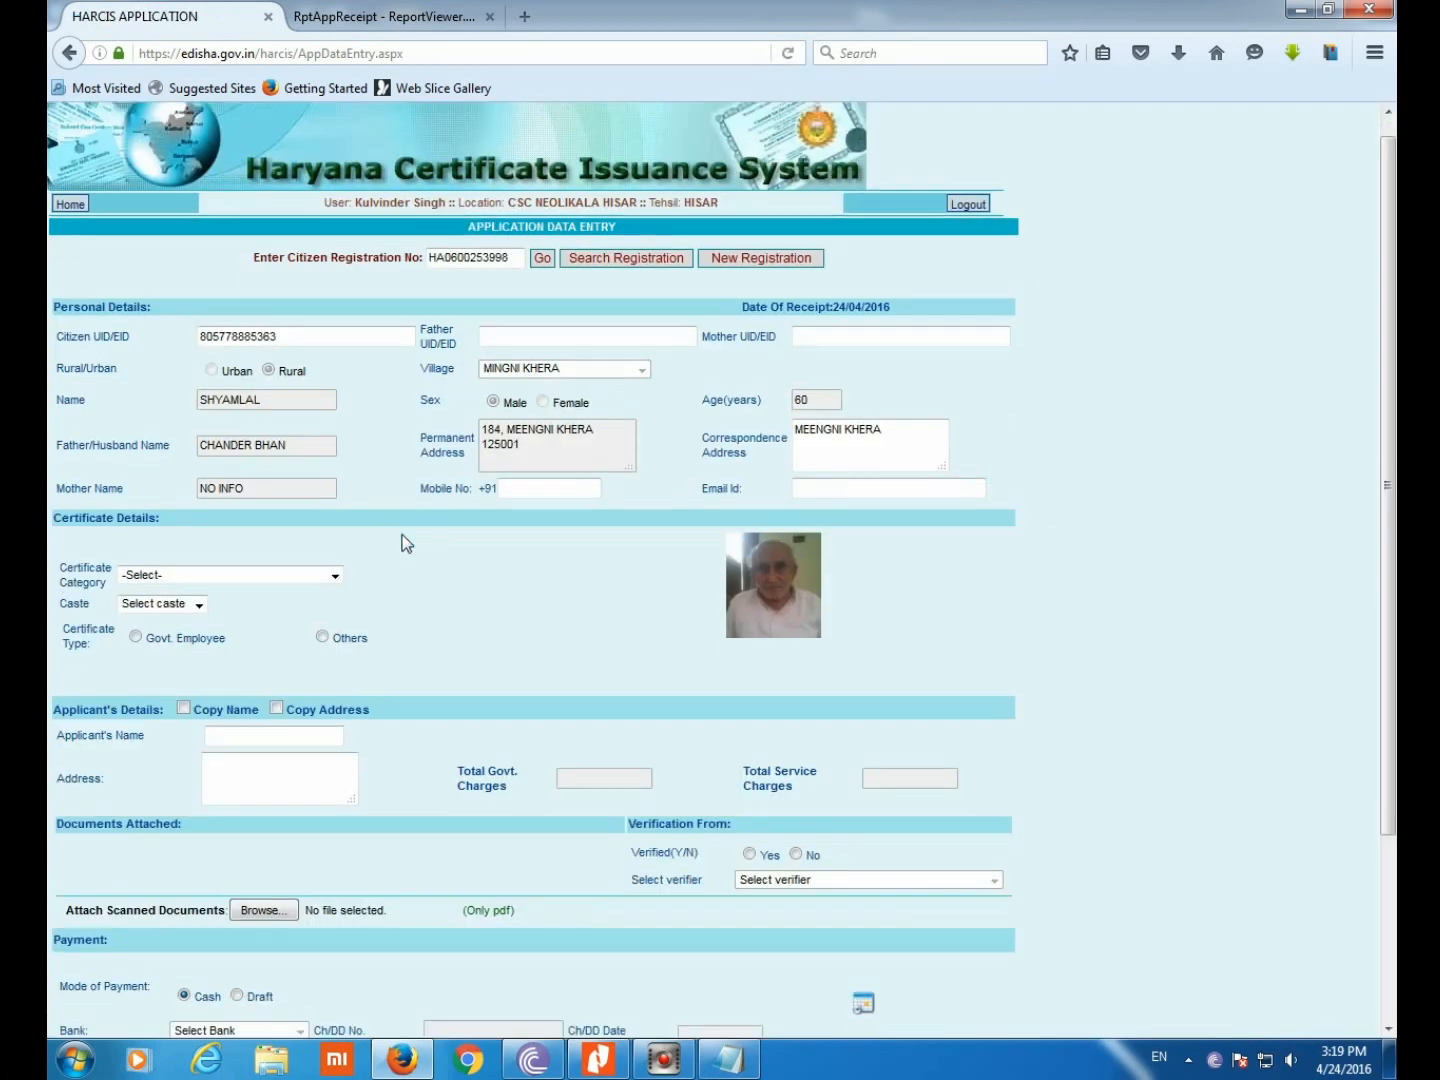
Choose Backward Class as the certificate category
scroll(401, 540, "down", 2)
left_click(322, 473)
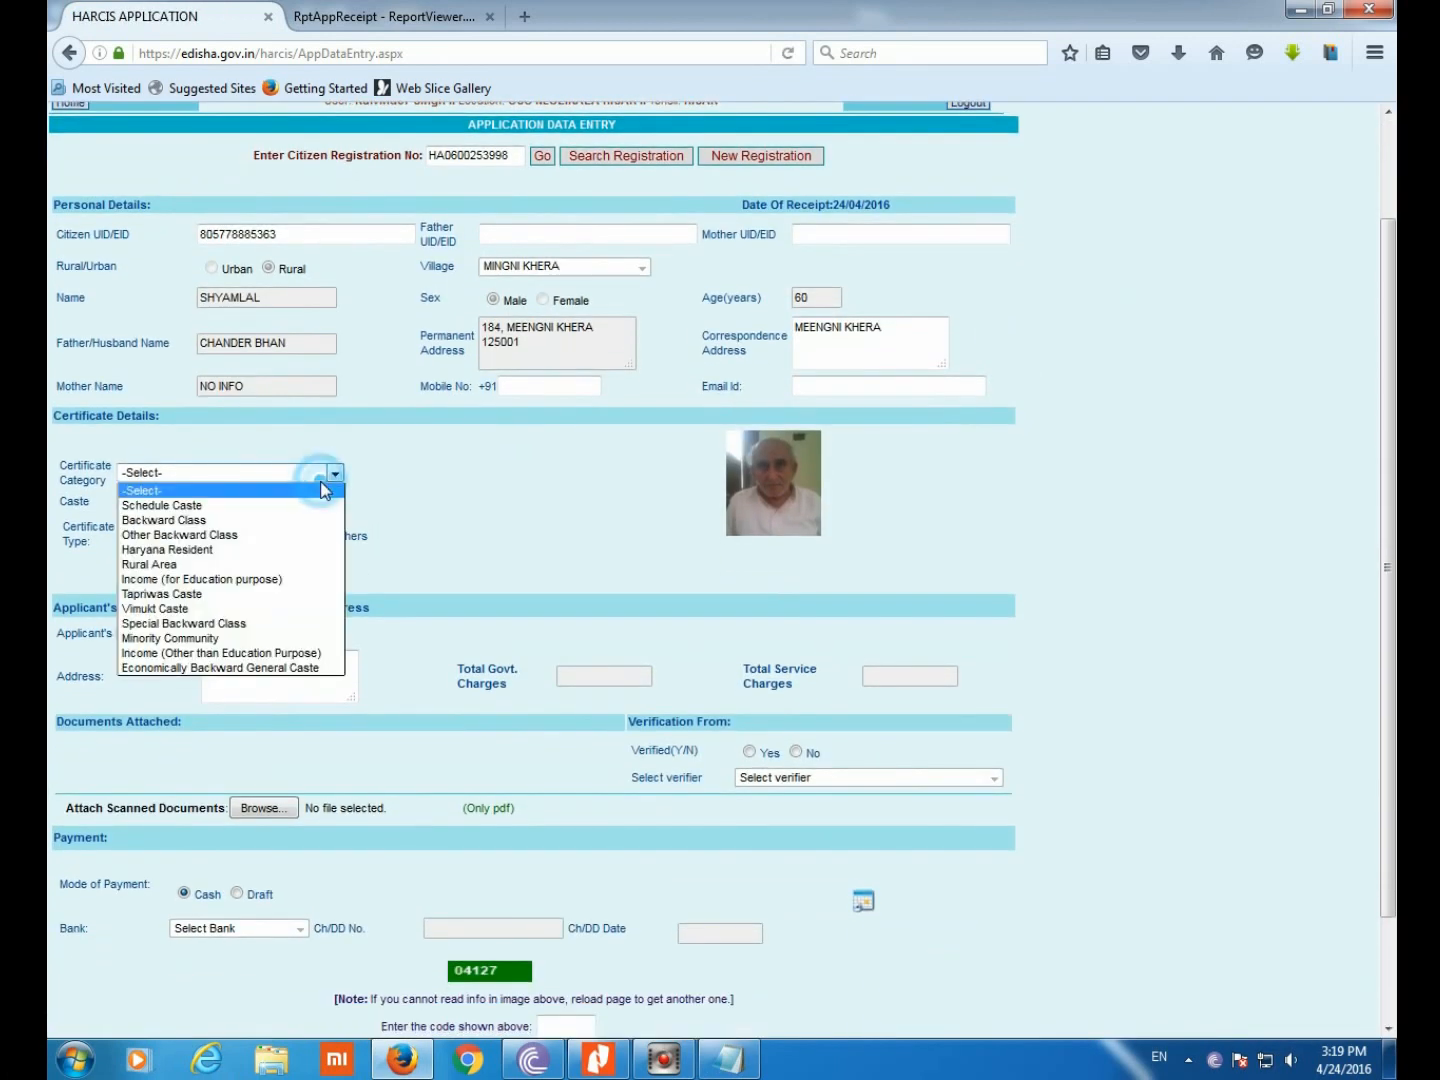
left_click(248, 519)
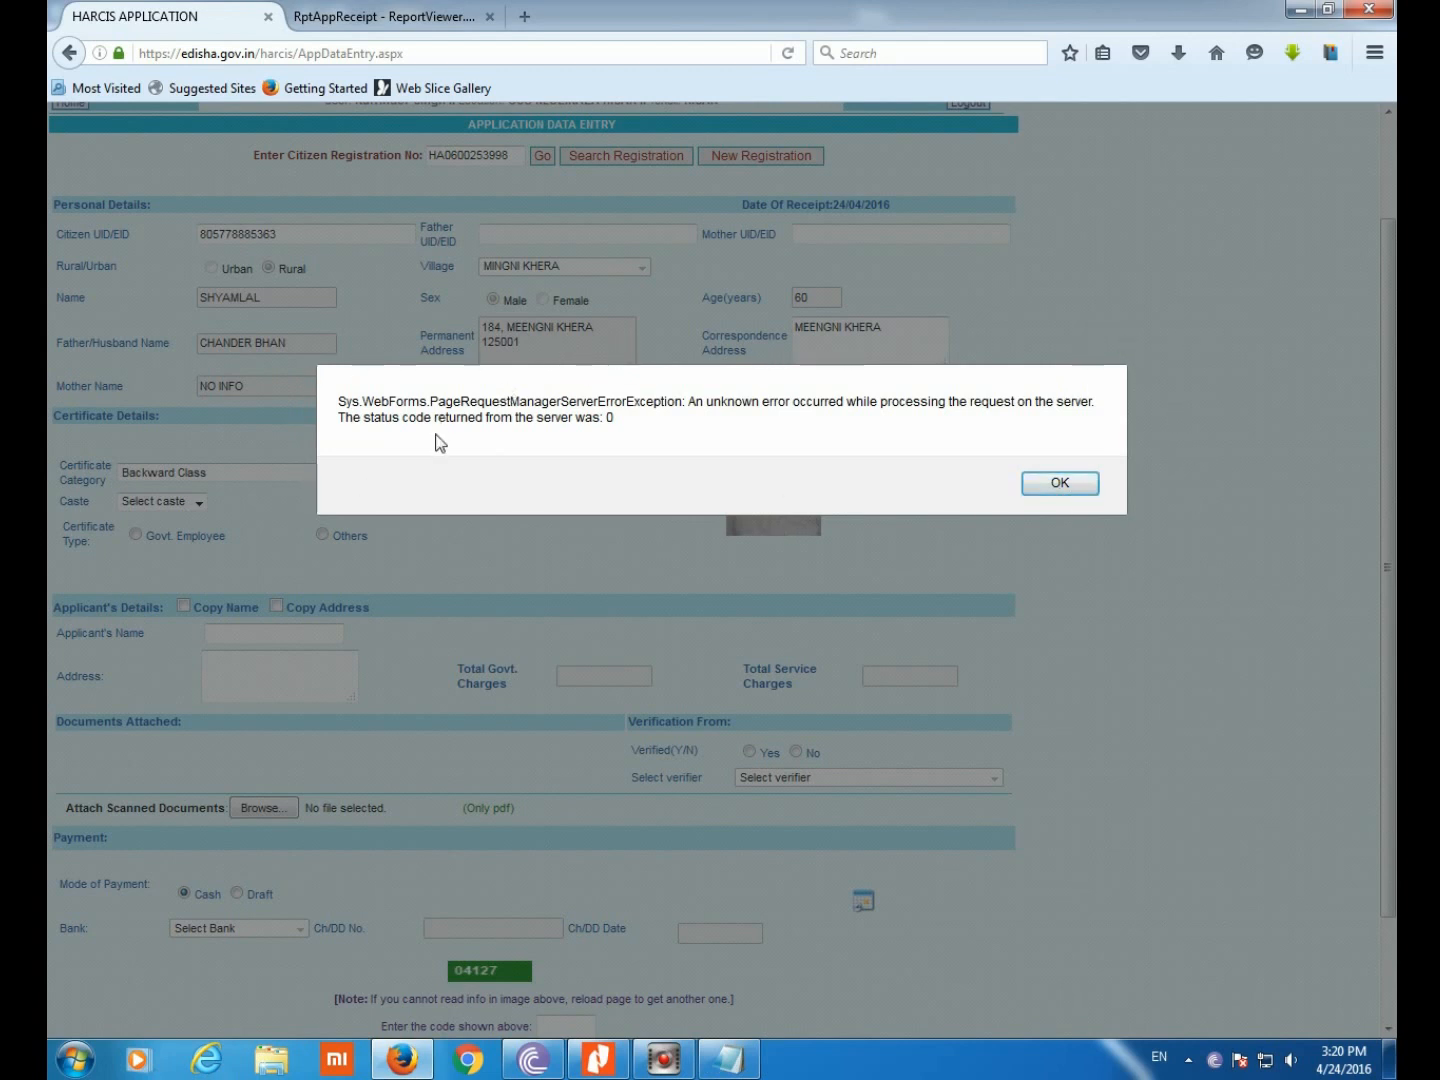
Dismiss the server error message and retry the empty caste list
left_click_drag(587, 422, 646, 422)
left_click(646, 422)
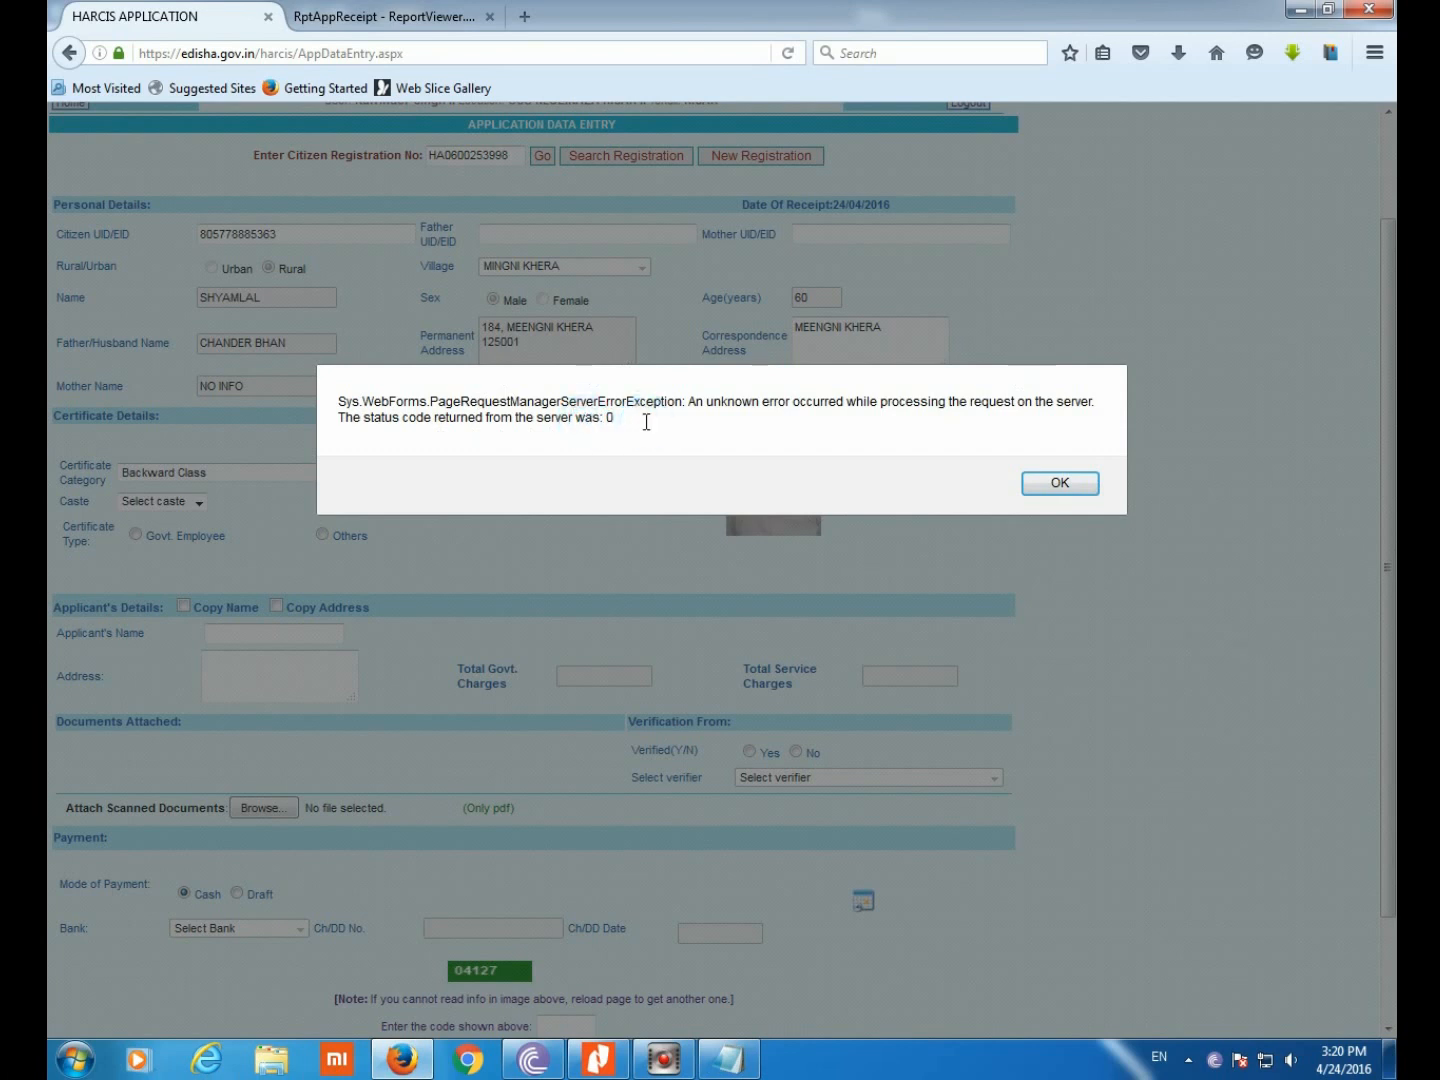
left_click(1060, 484)
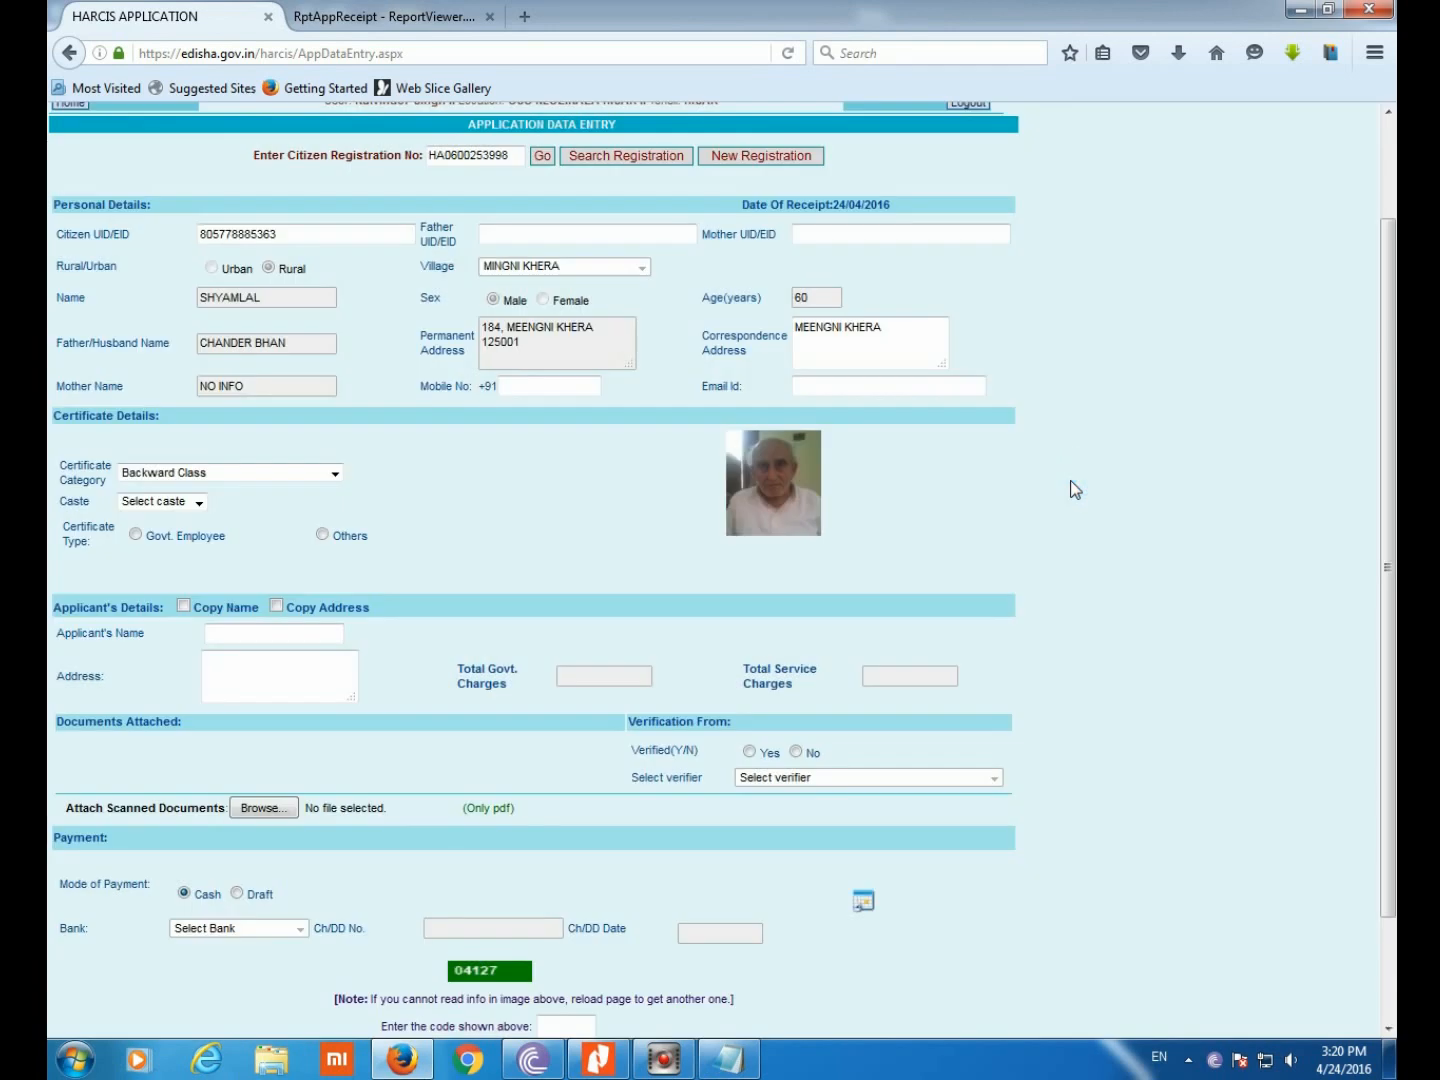
left_click(199, 503)
left_click(198, 503)
left_click(198, 503)
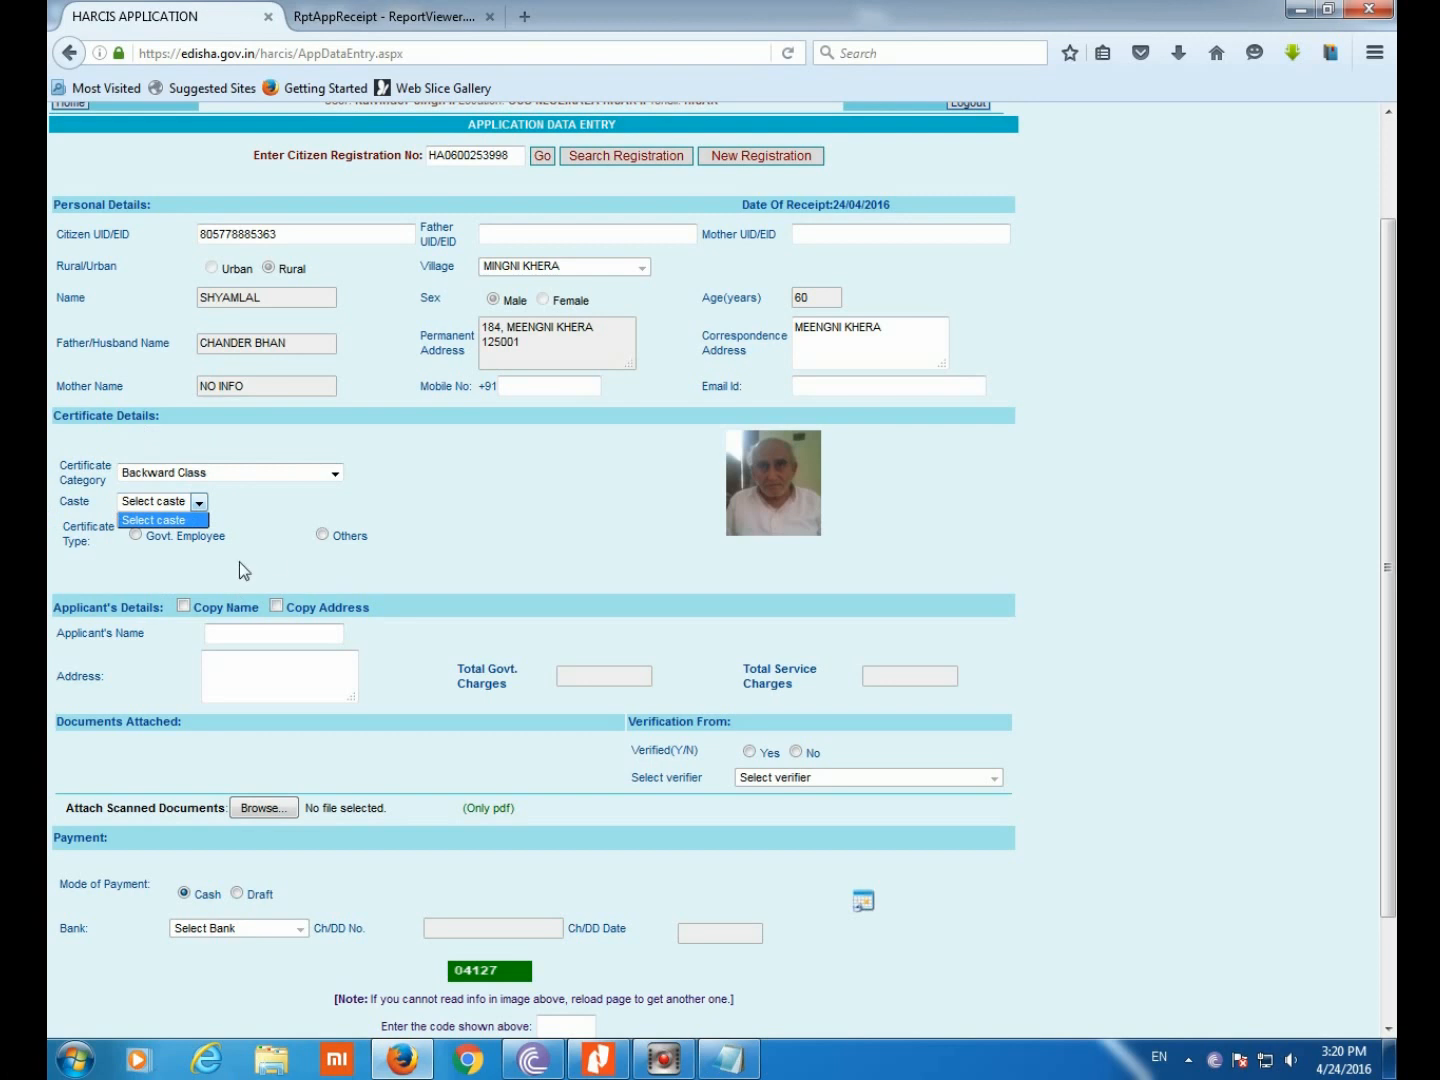
Reload the e-District Haryana site, log in again, and dismiss the welcome message
left_click(366, 53)
type("ed")
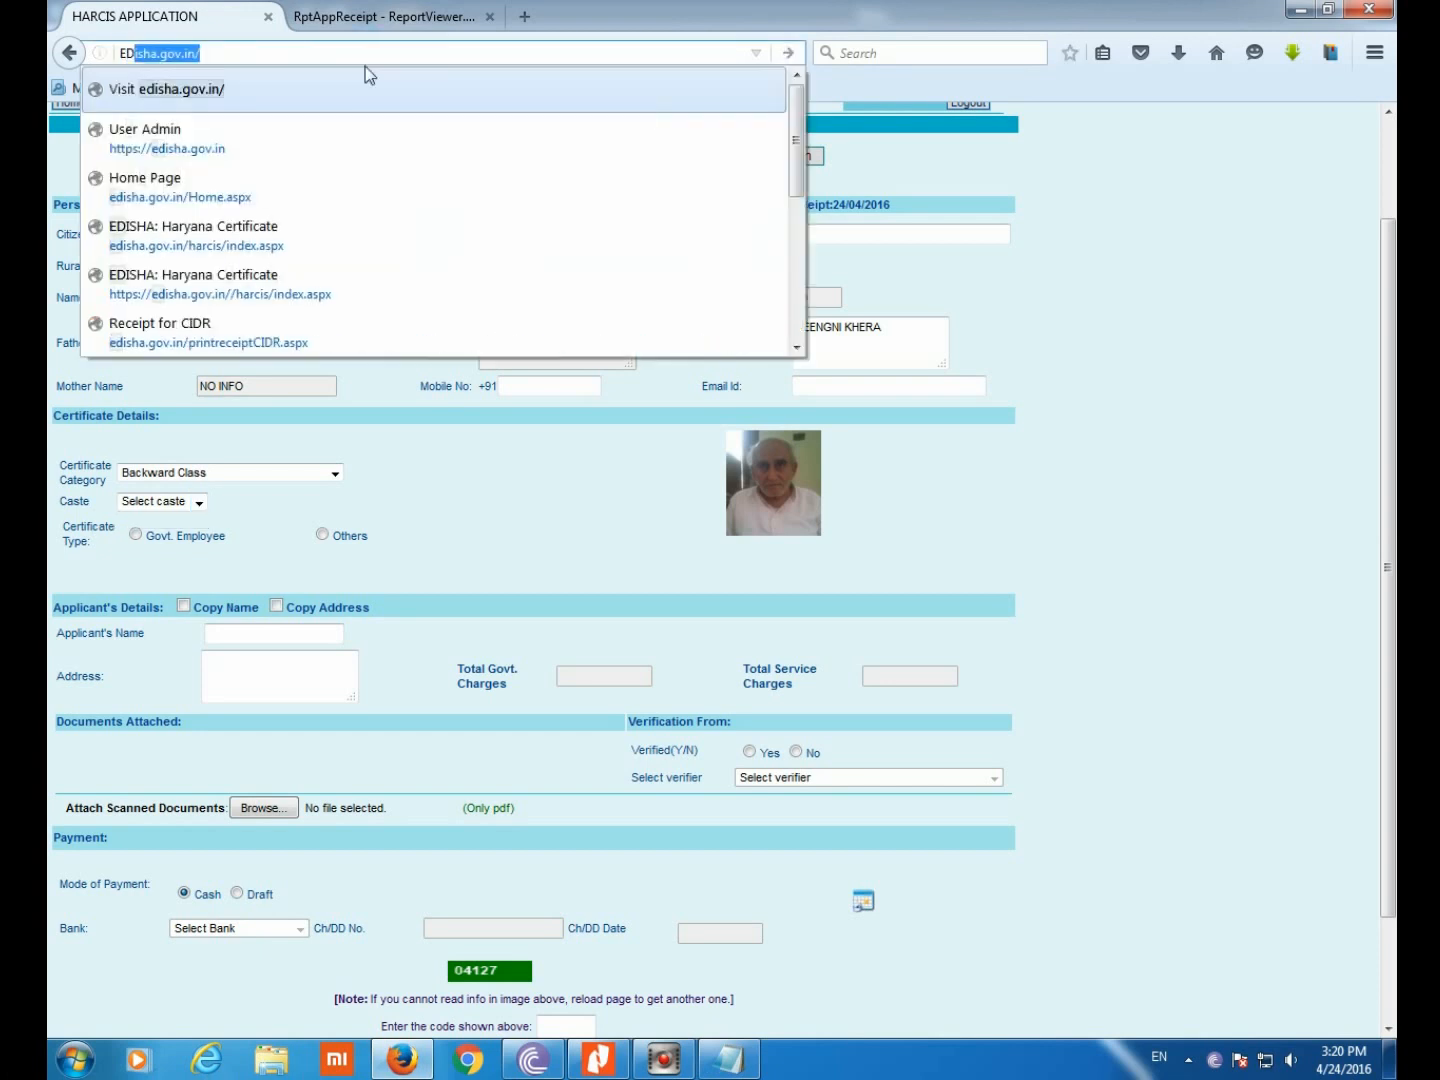
key("Return")
left_click(527, 323)
left_click(780, 484)
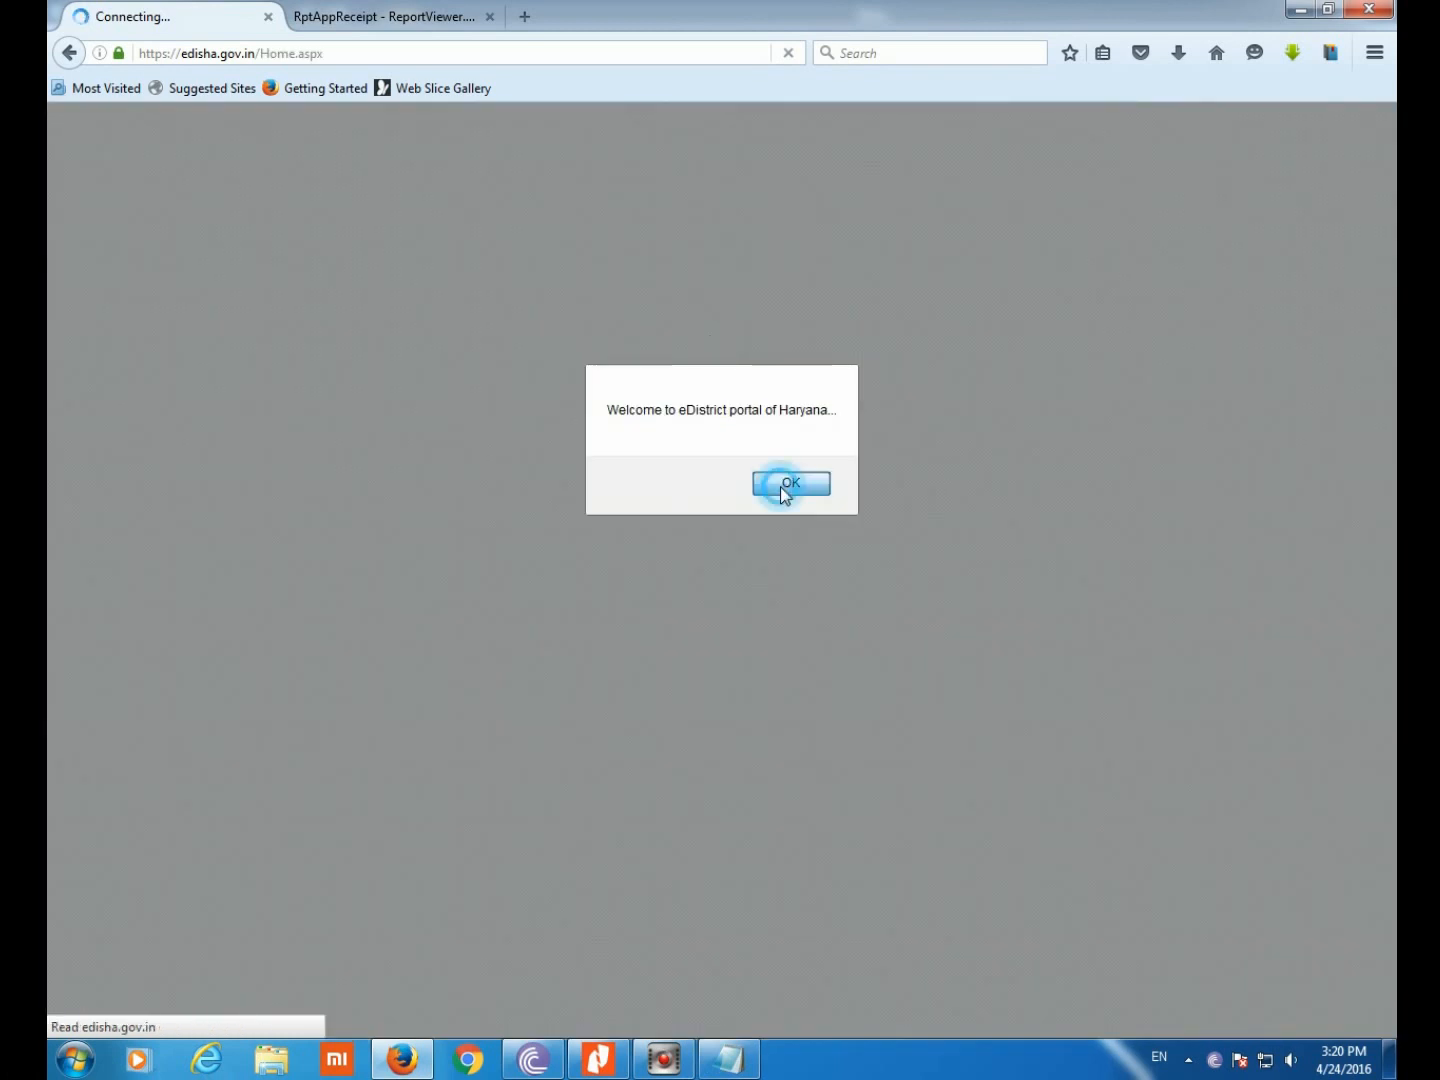
Open a fresh Application Data Entry form and paste the citizen's registration number
left_click(697, 232)
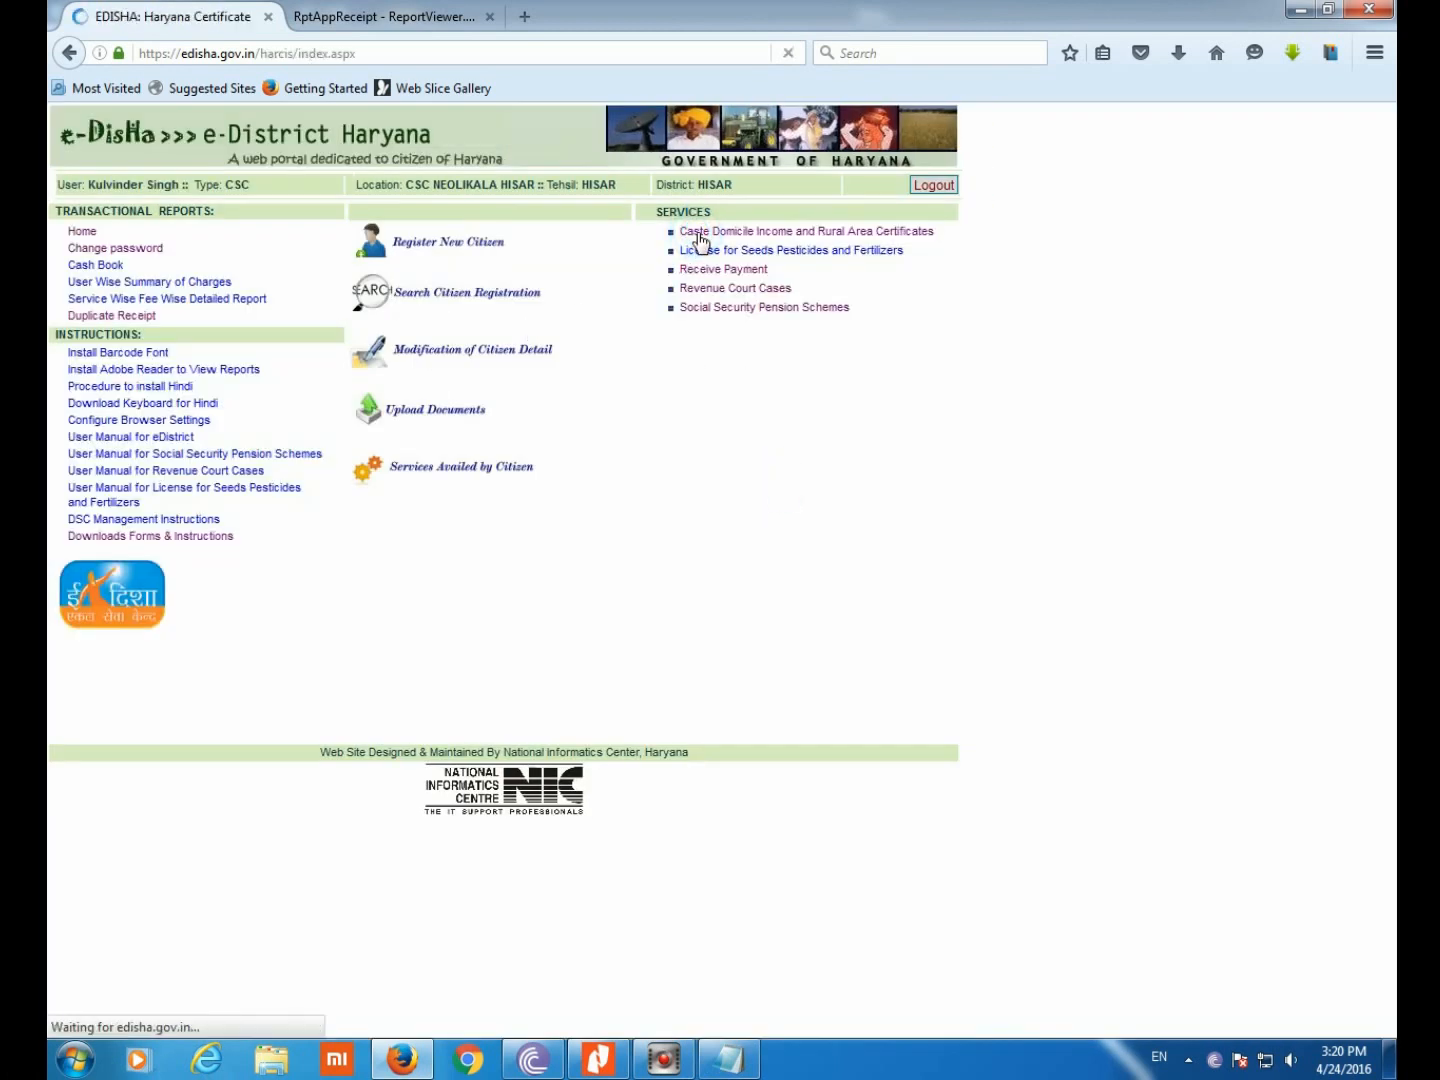
left_click(284, 239)
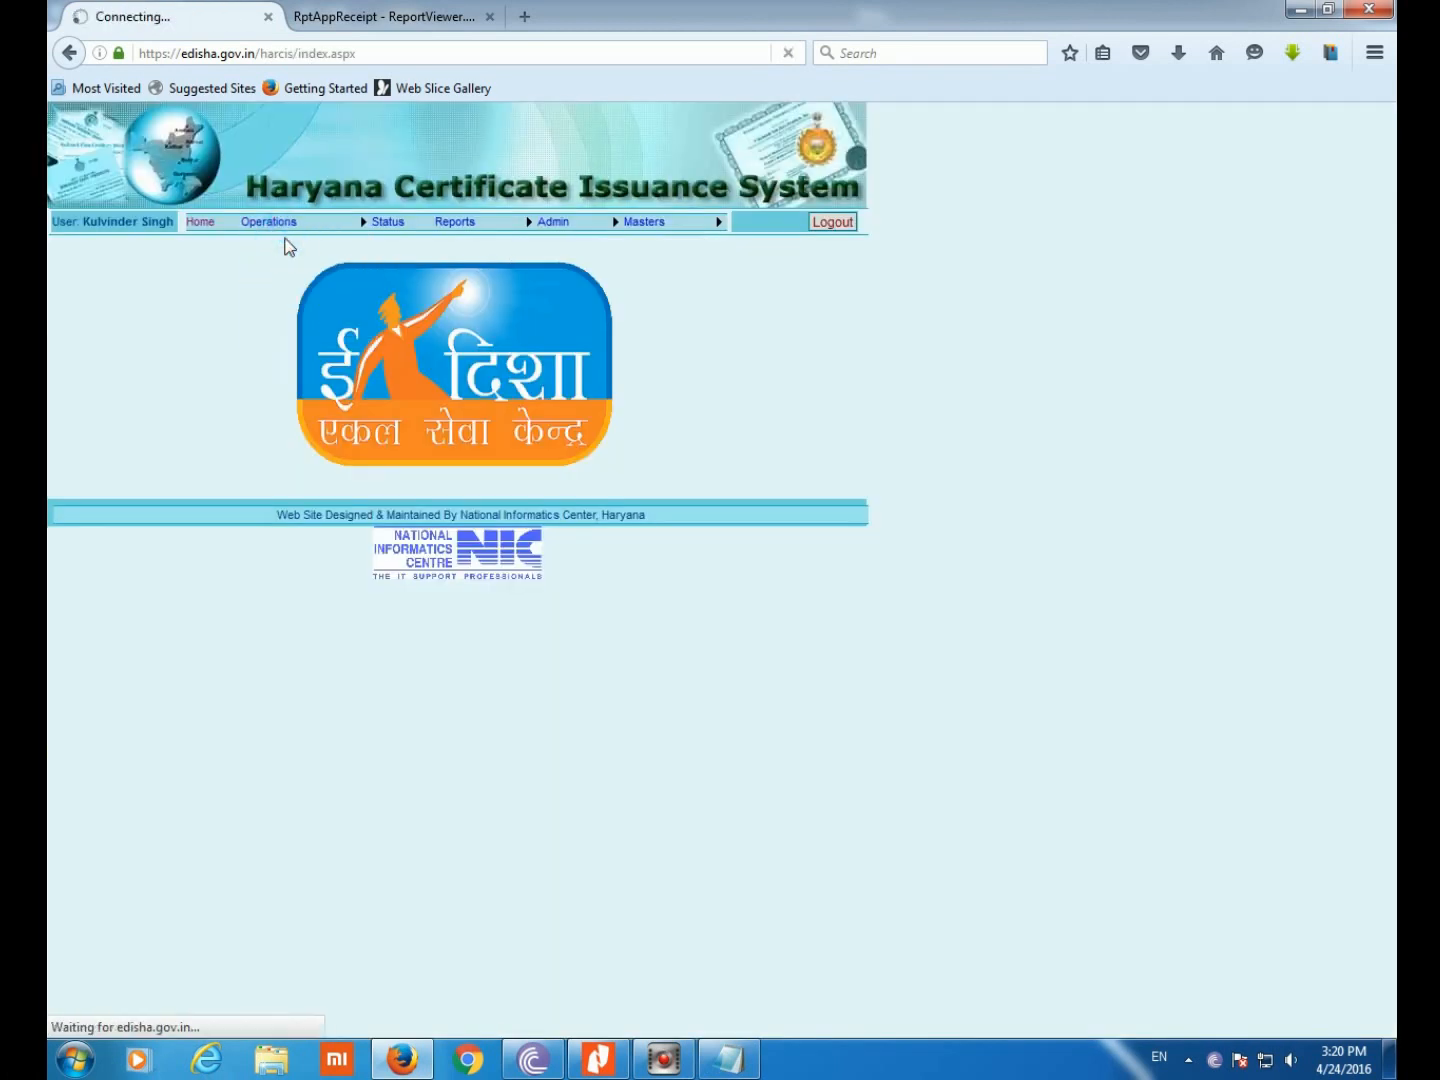
left_click(503, 281)
right_click(491, 280)
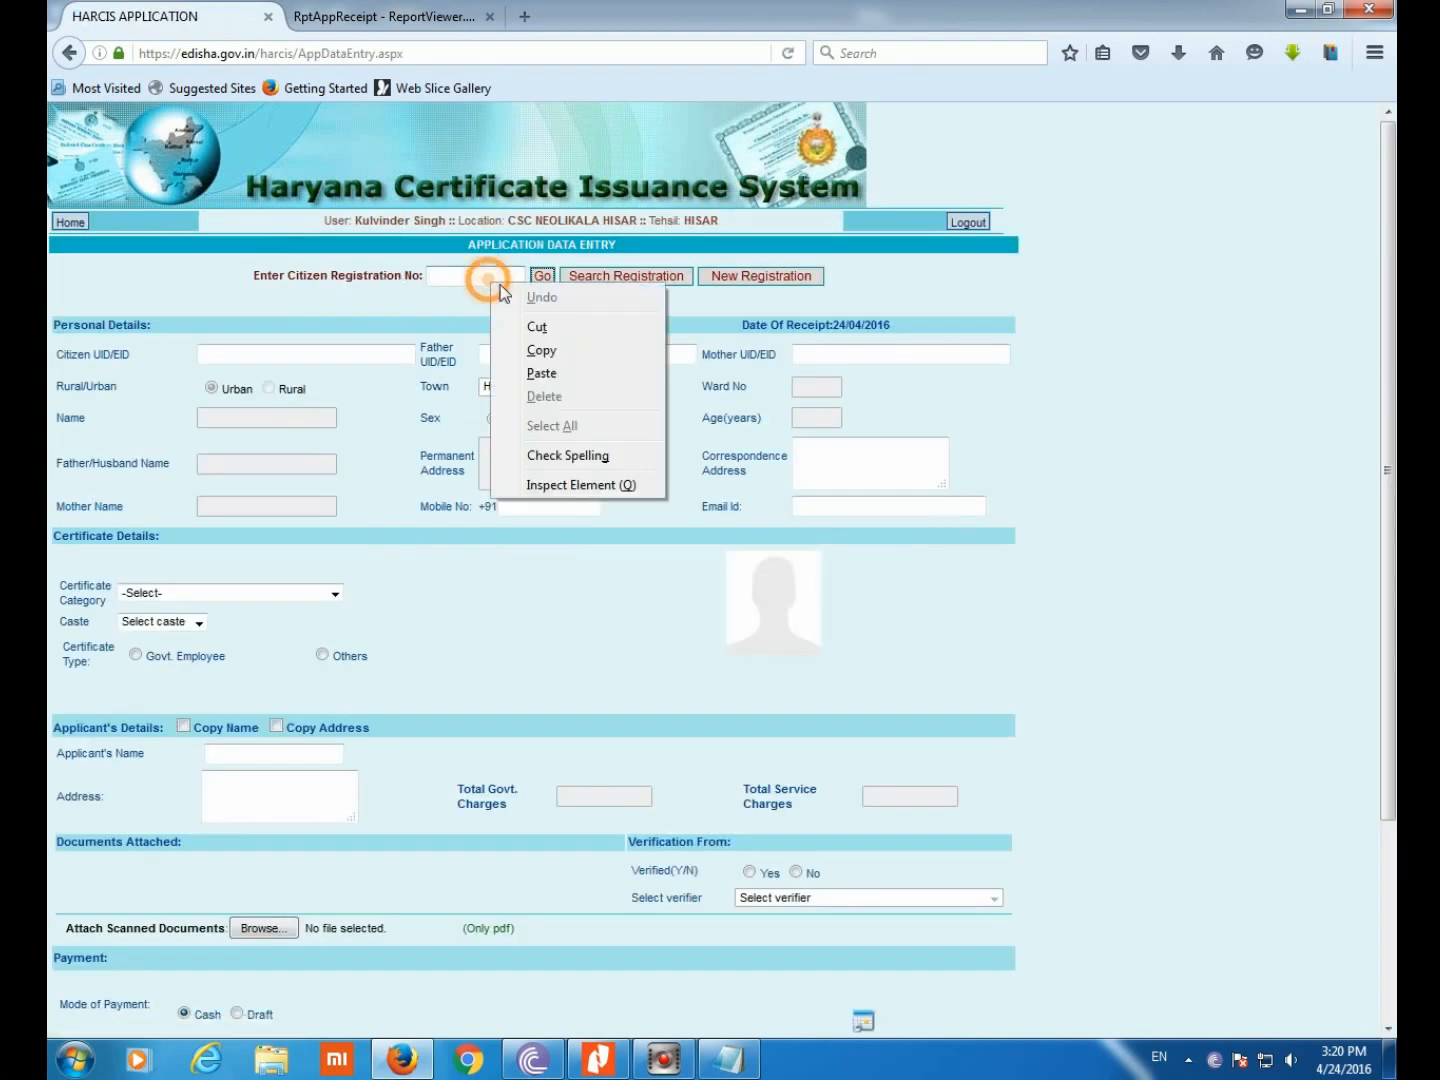
left_click(544, 373)
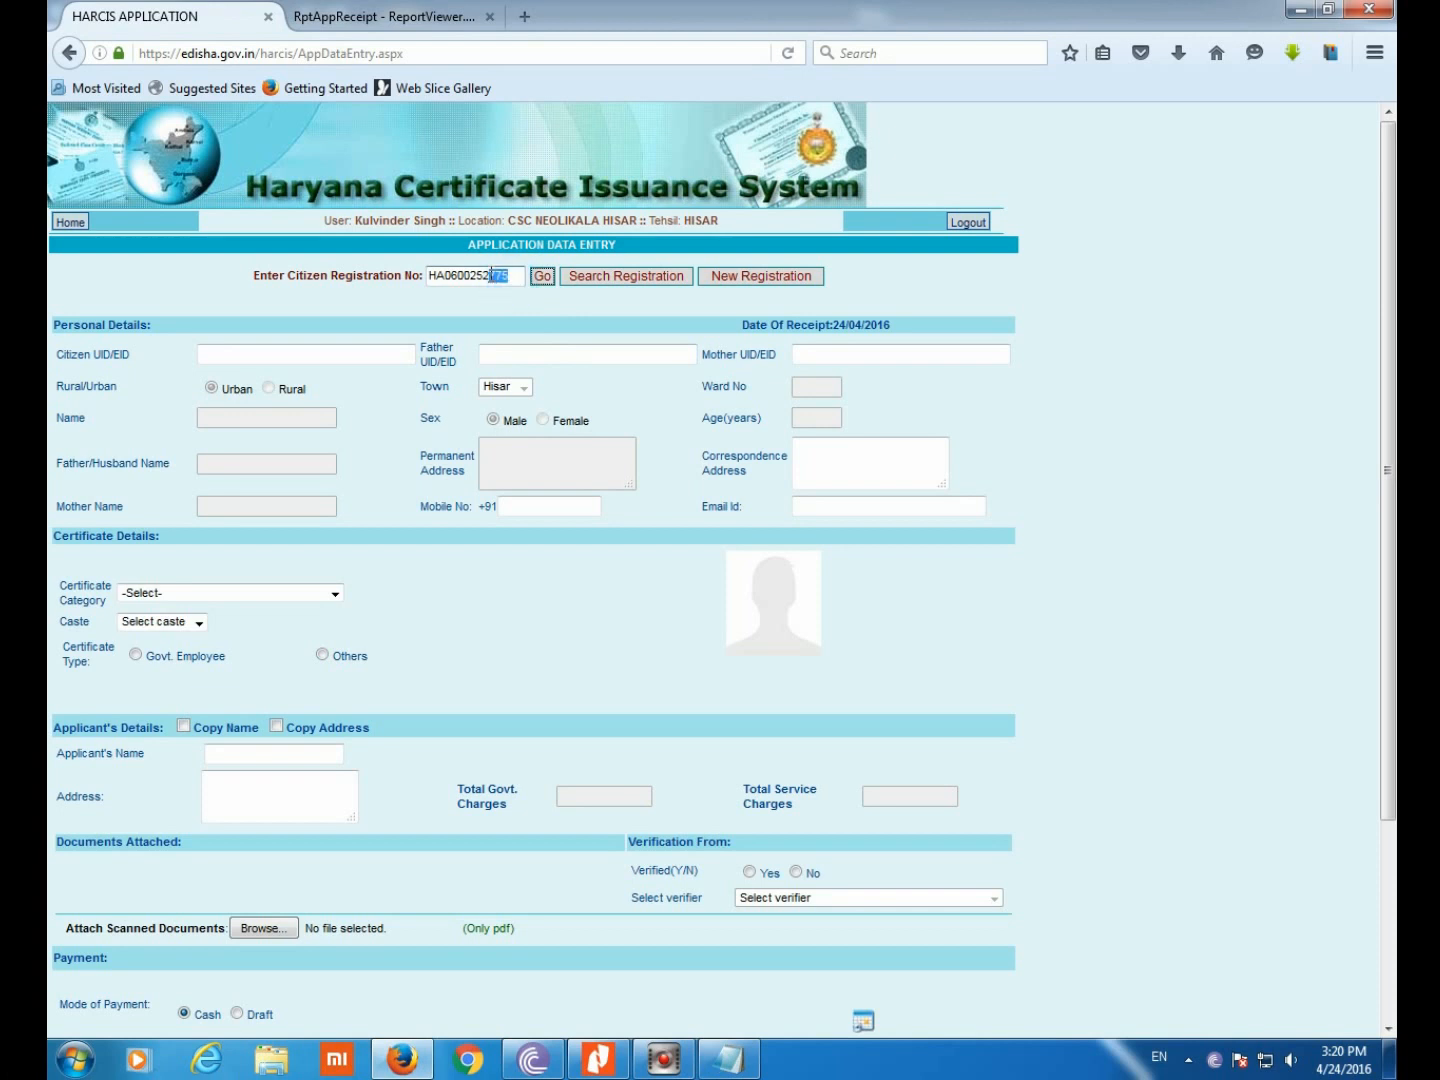
Correct the registration number's last digits and fetch the citizen's details and photo
left_click_drag(490, 274, 484, 273)
type("3998")
left_click(542, 275)
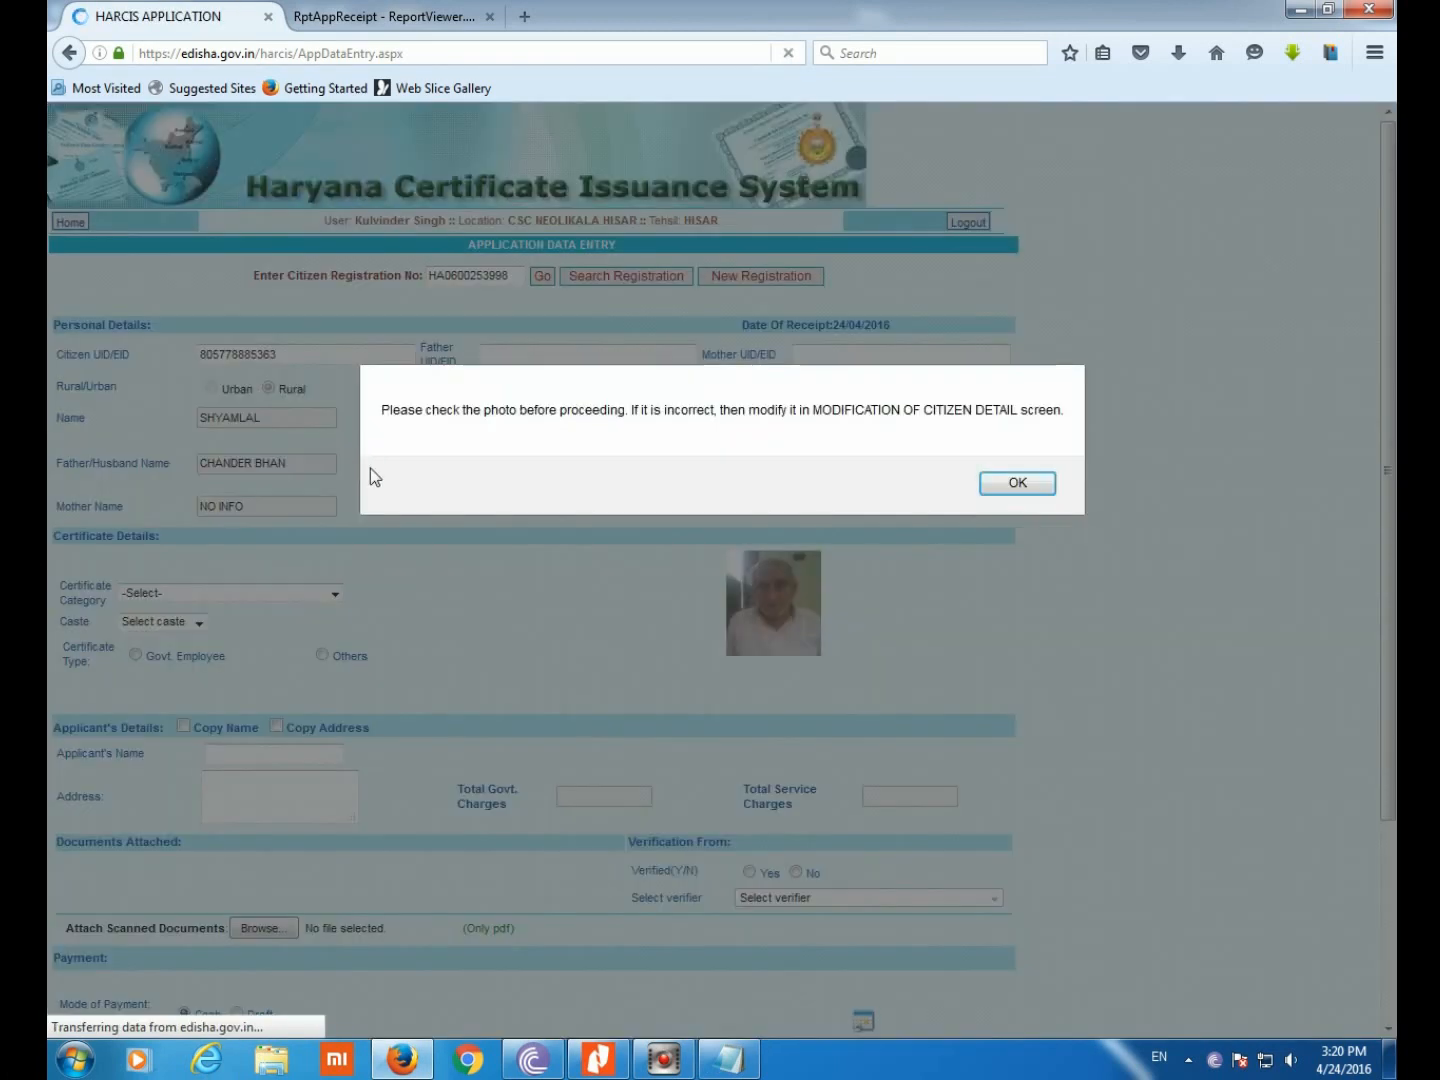
left_click(1015, 484)
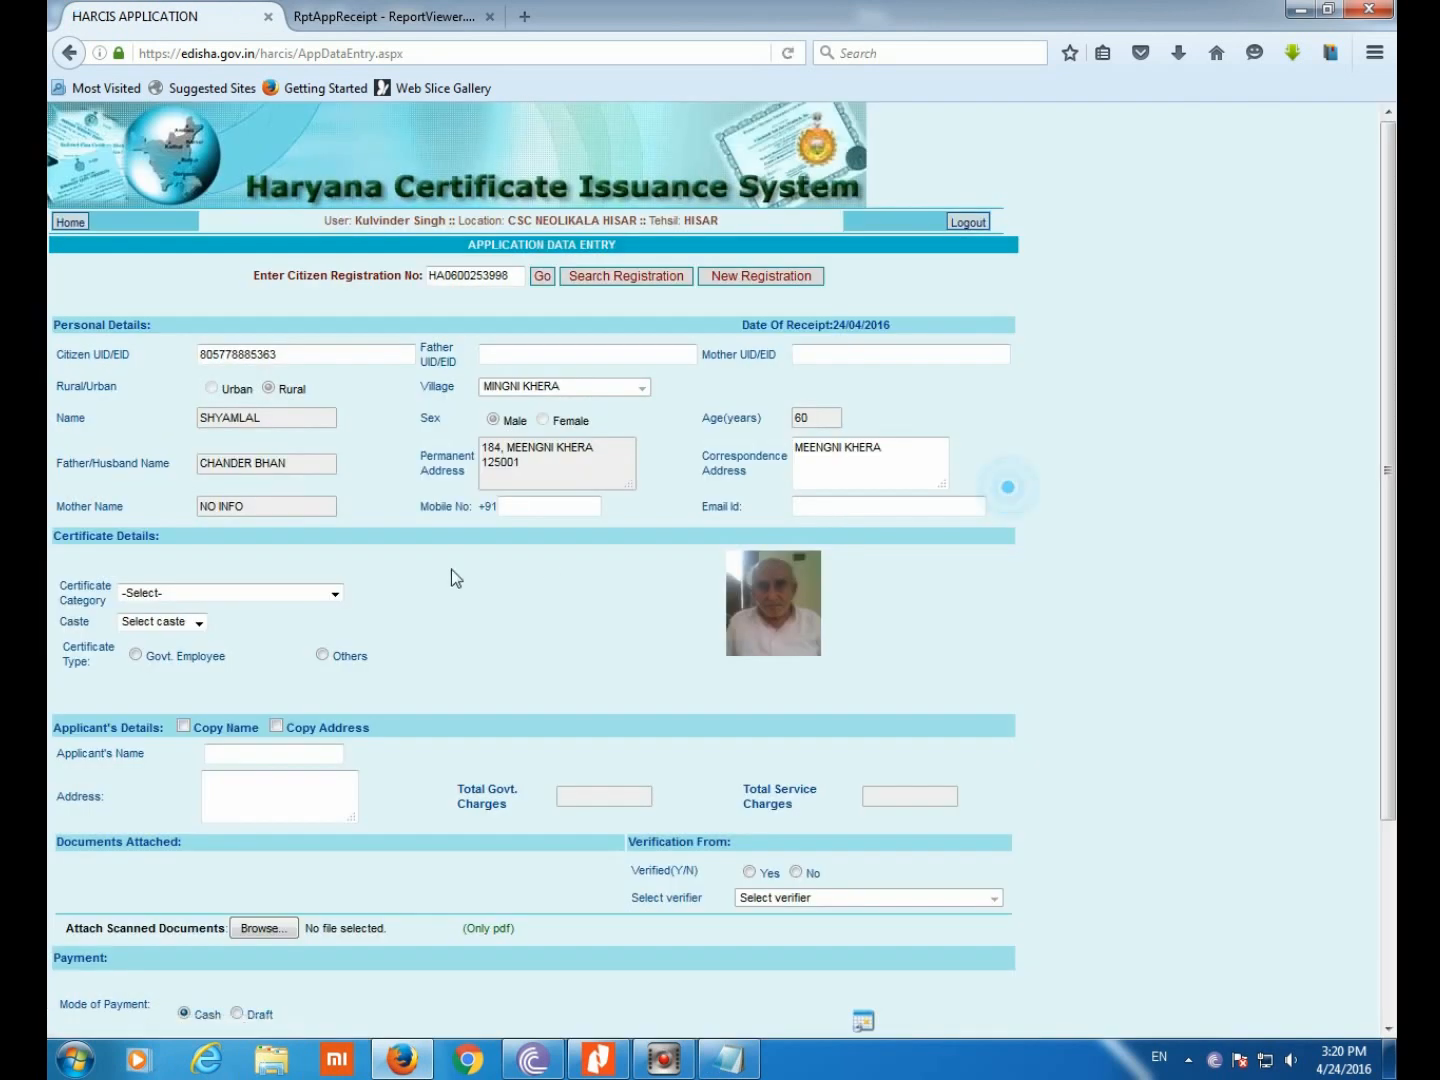
left_click(331, 594)
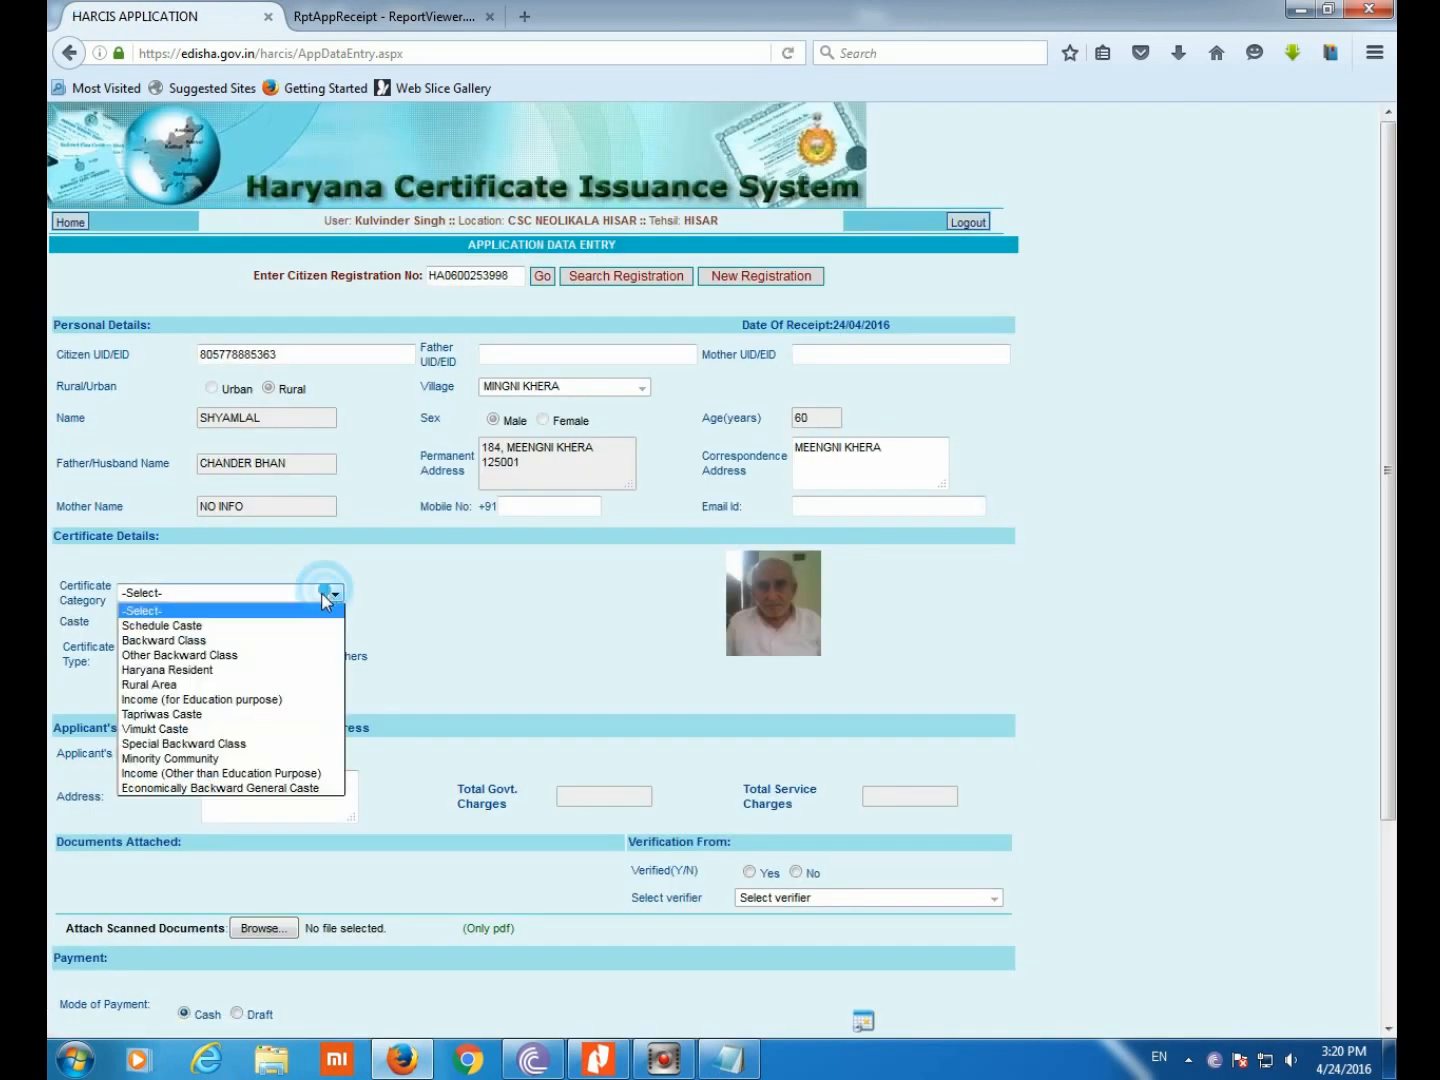
Set Backward Class, copy the applicant name and address, and choose type Others
left_click(250, 640)
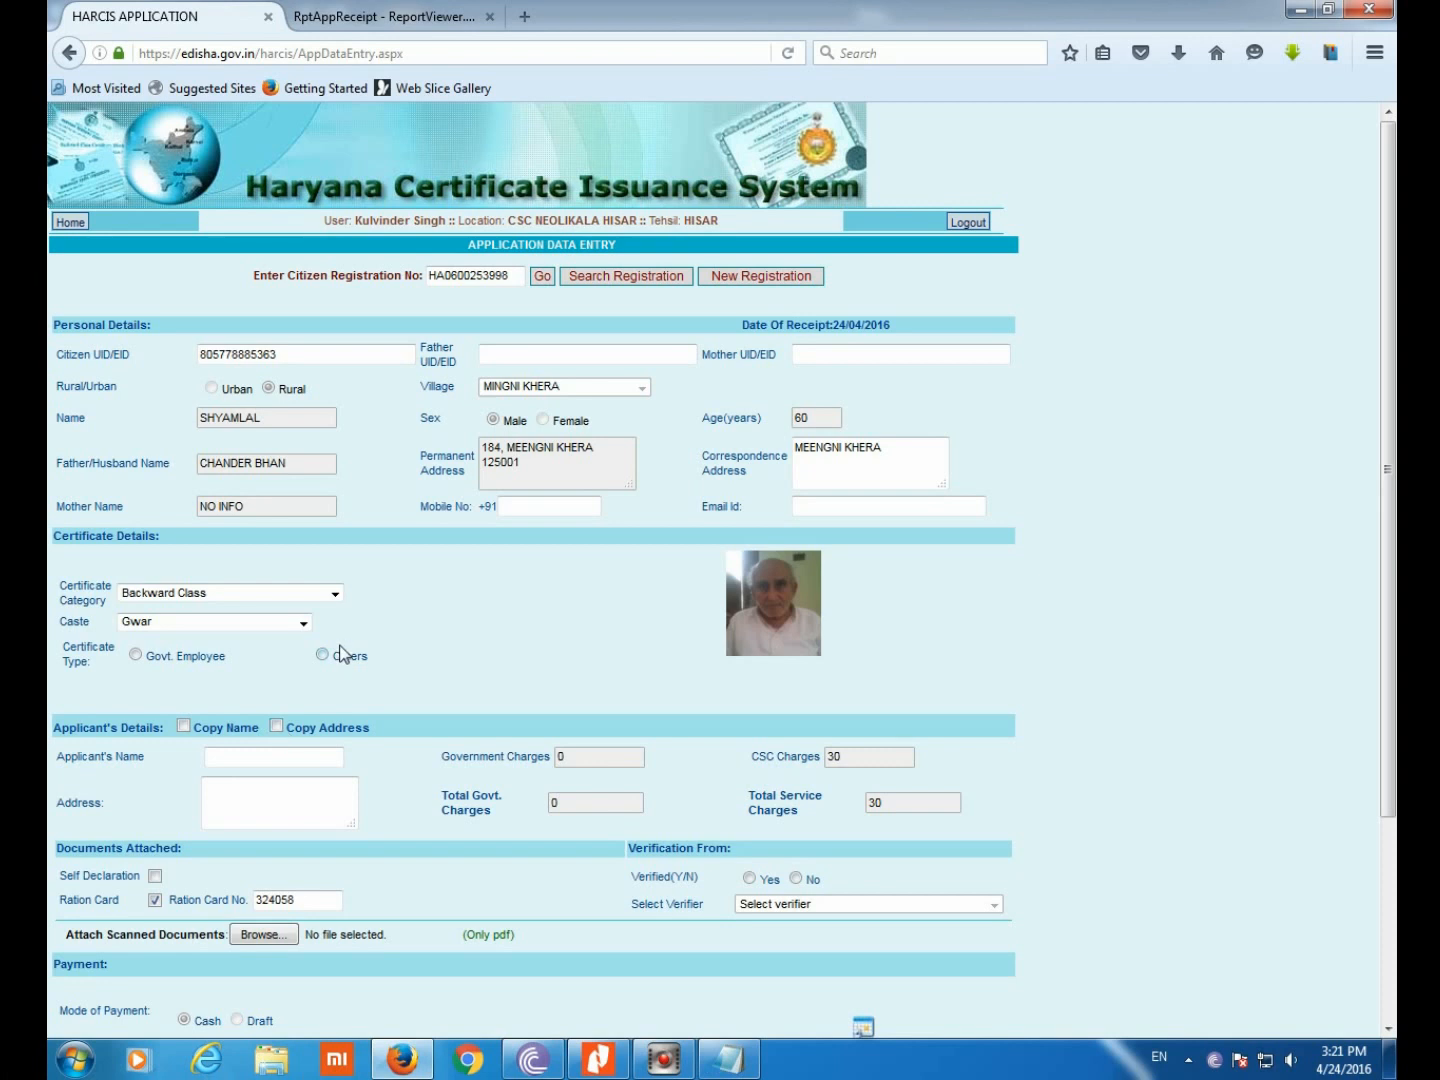
left_click(284, 727)
left_click(185, 727)
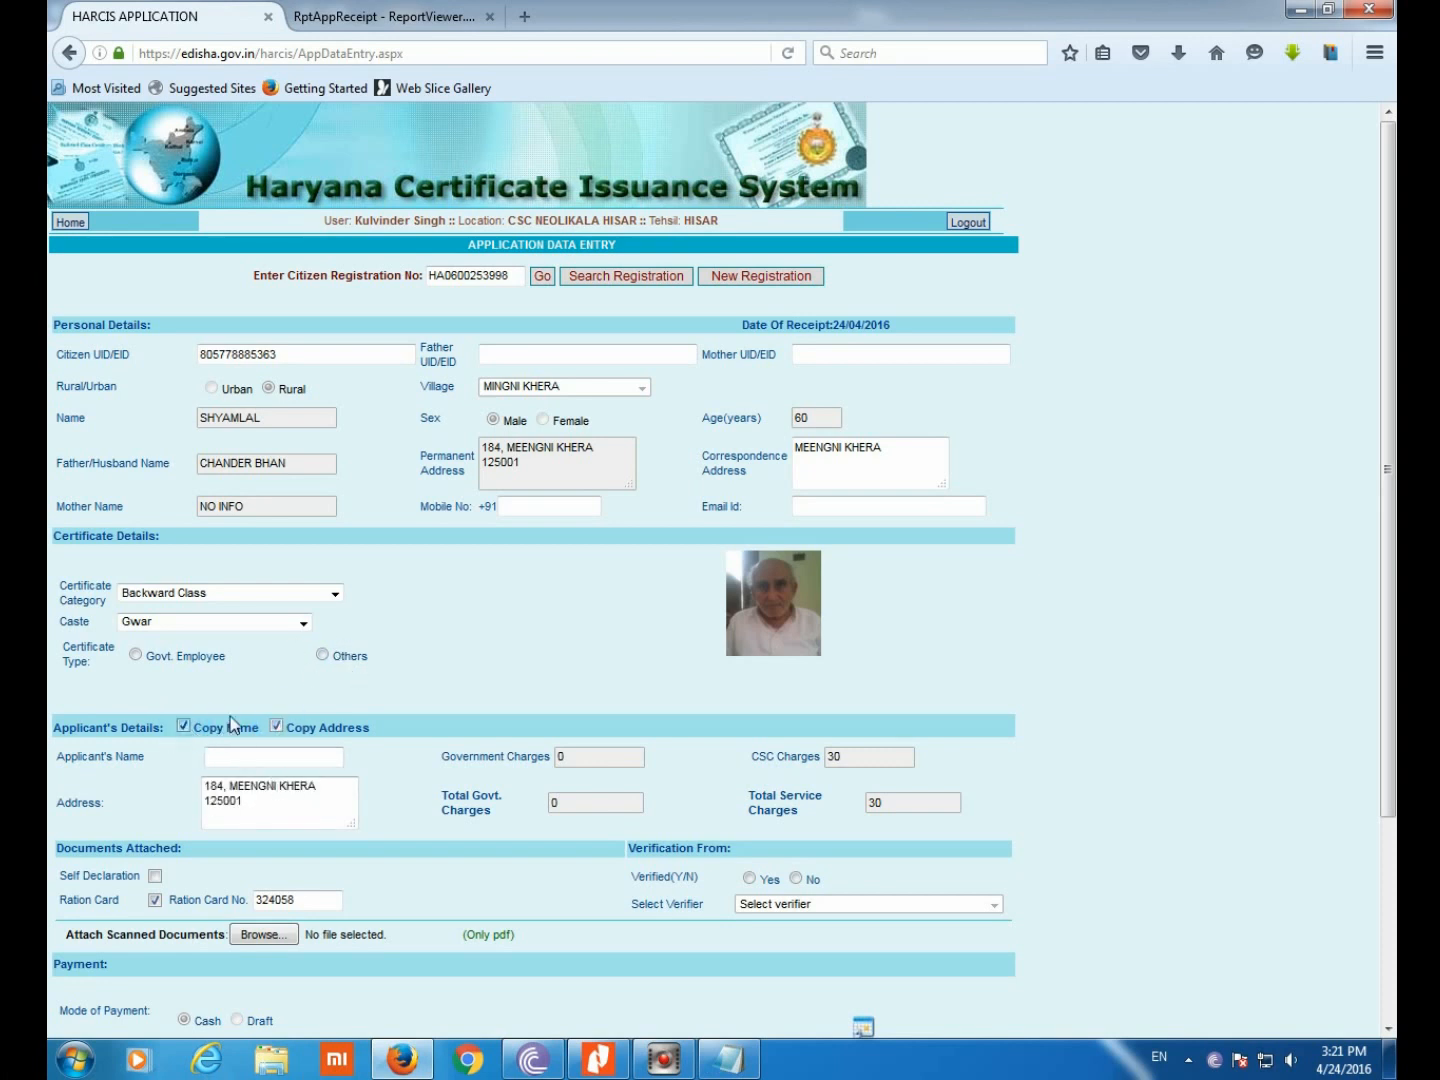
left_click(322, 656)
Mark it verified by the ward one verifier, set caste Bairagi, and tick Self Declaration
left_click(752, 879)
left_click(815, 903)
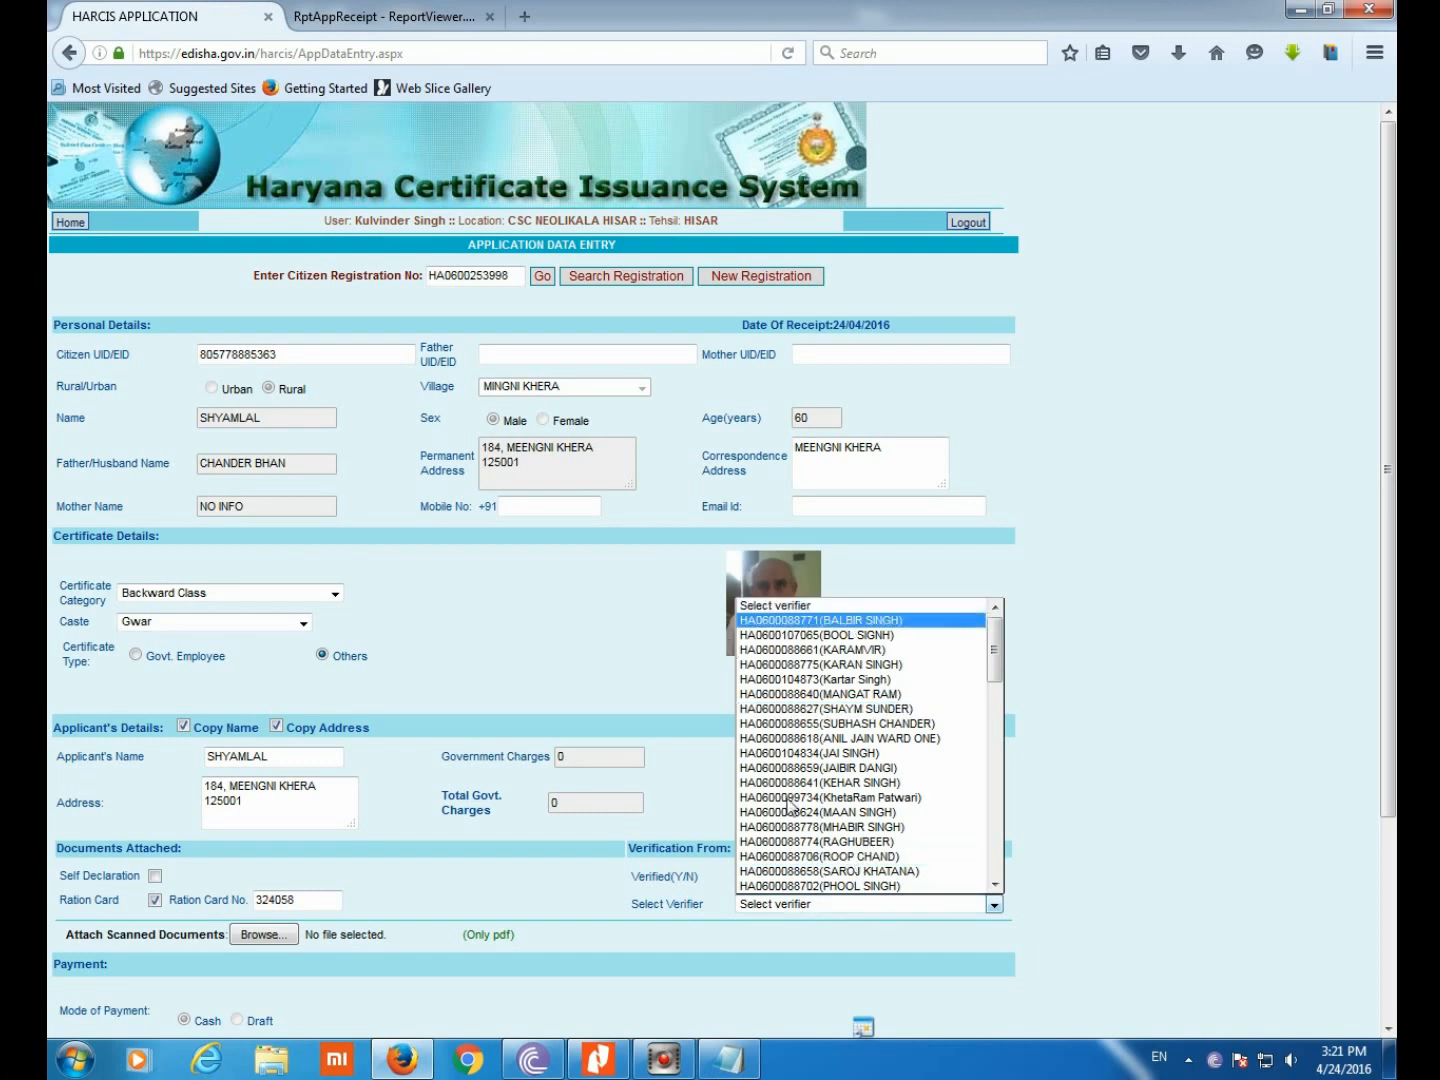
left_click(888, 738)
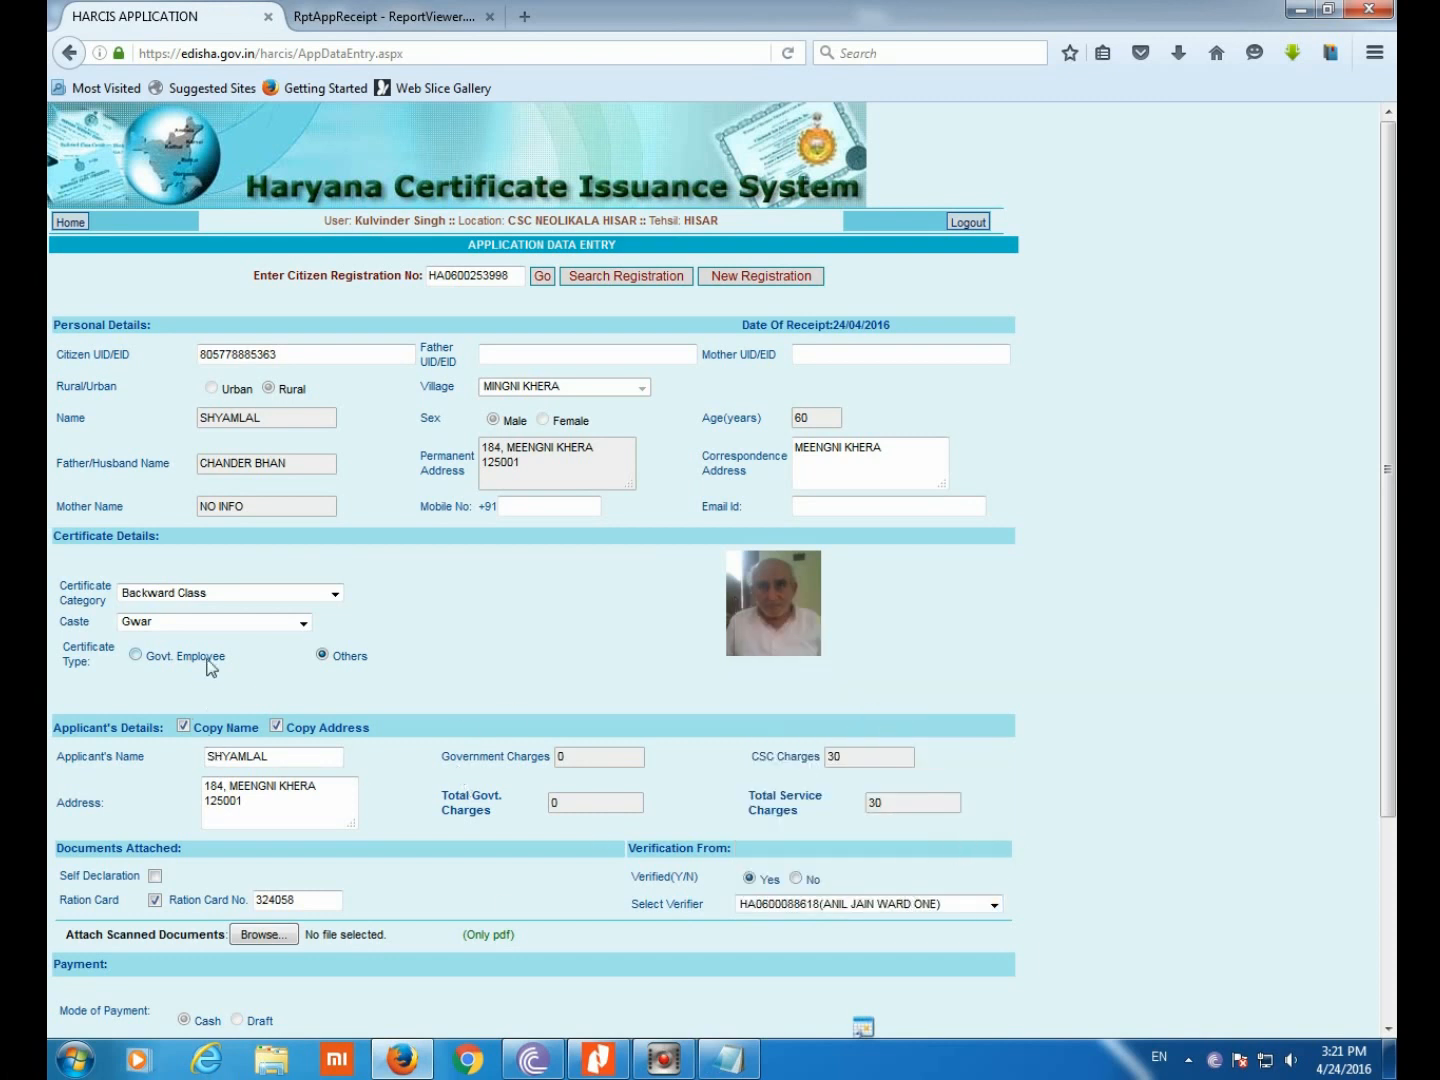
left_click(196, 617)
left_click(179, 770)
left_click(156, 877)
scroll(437, 840, "down", 4)
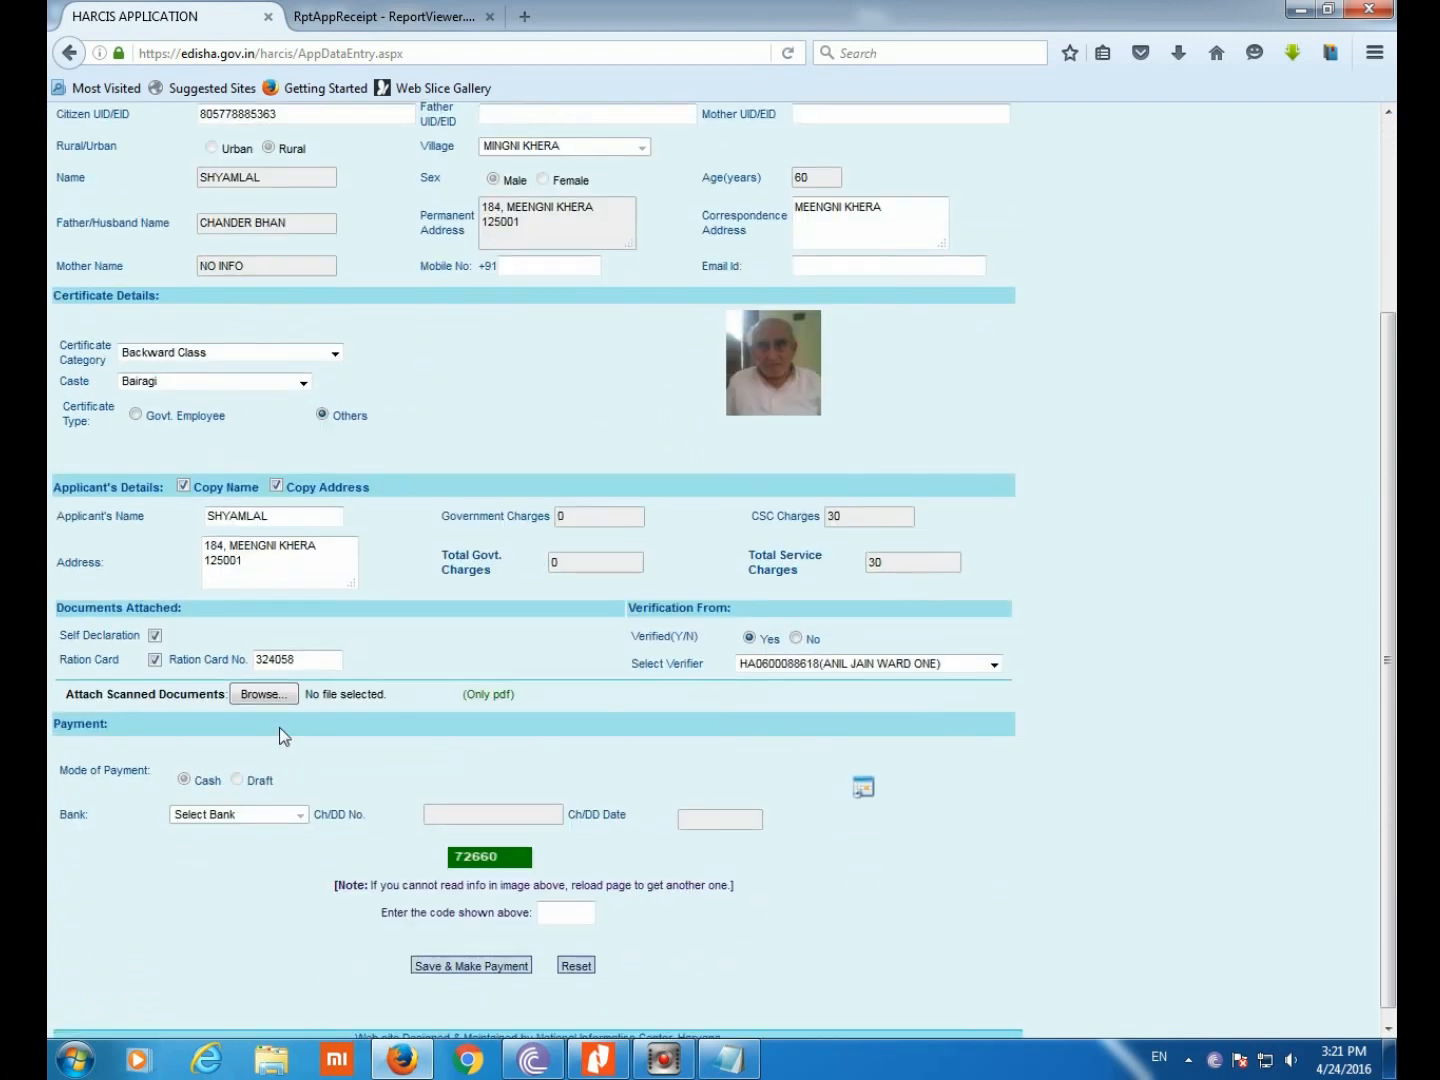
Attach the rc_opt ration-card PDF to the application
left_click(262, 693)
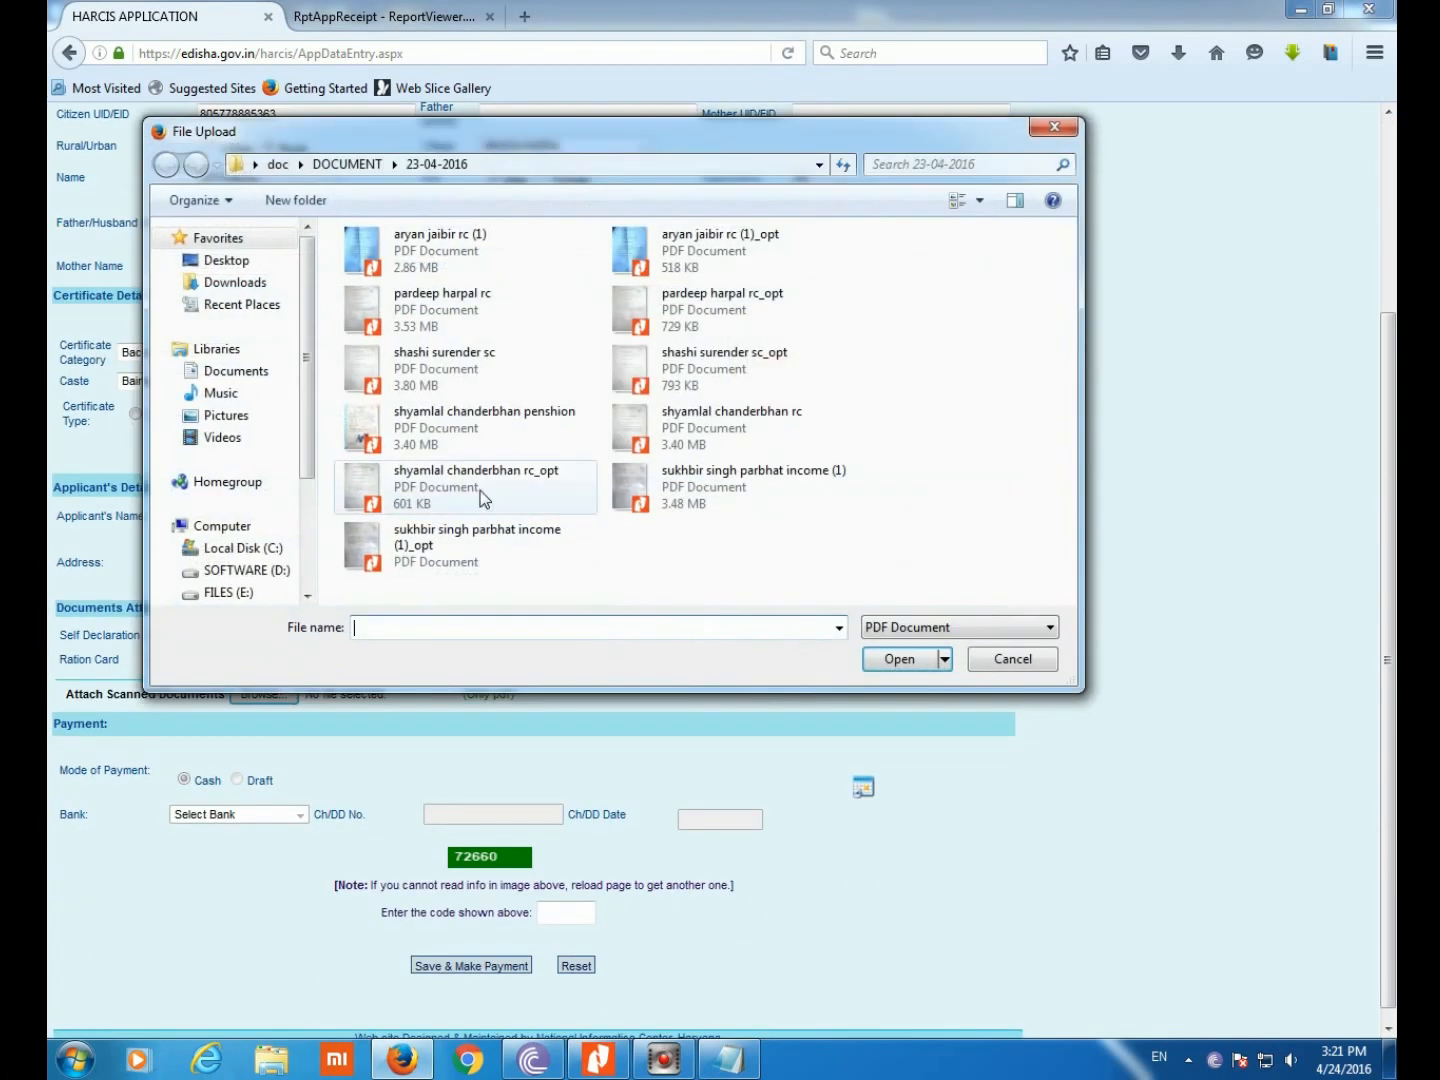
left_click(482, 498)
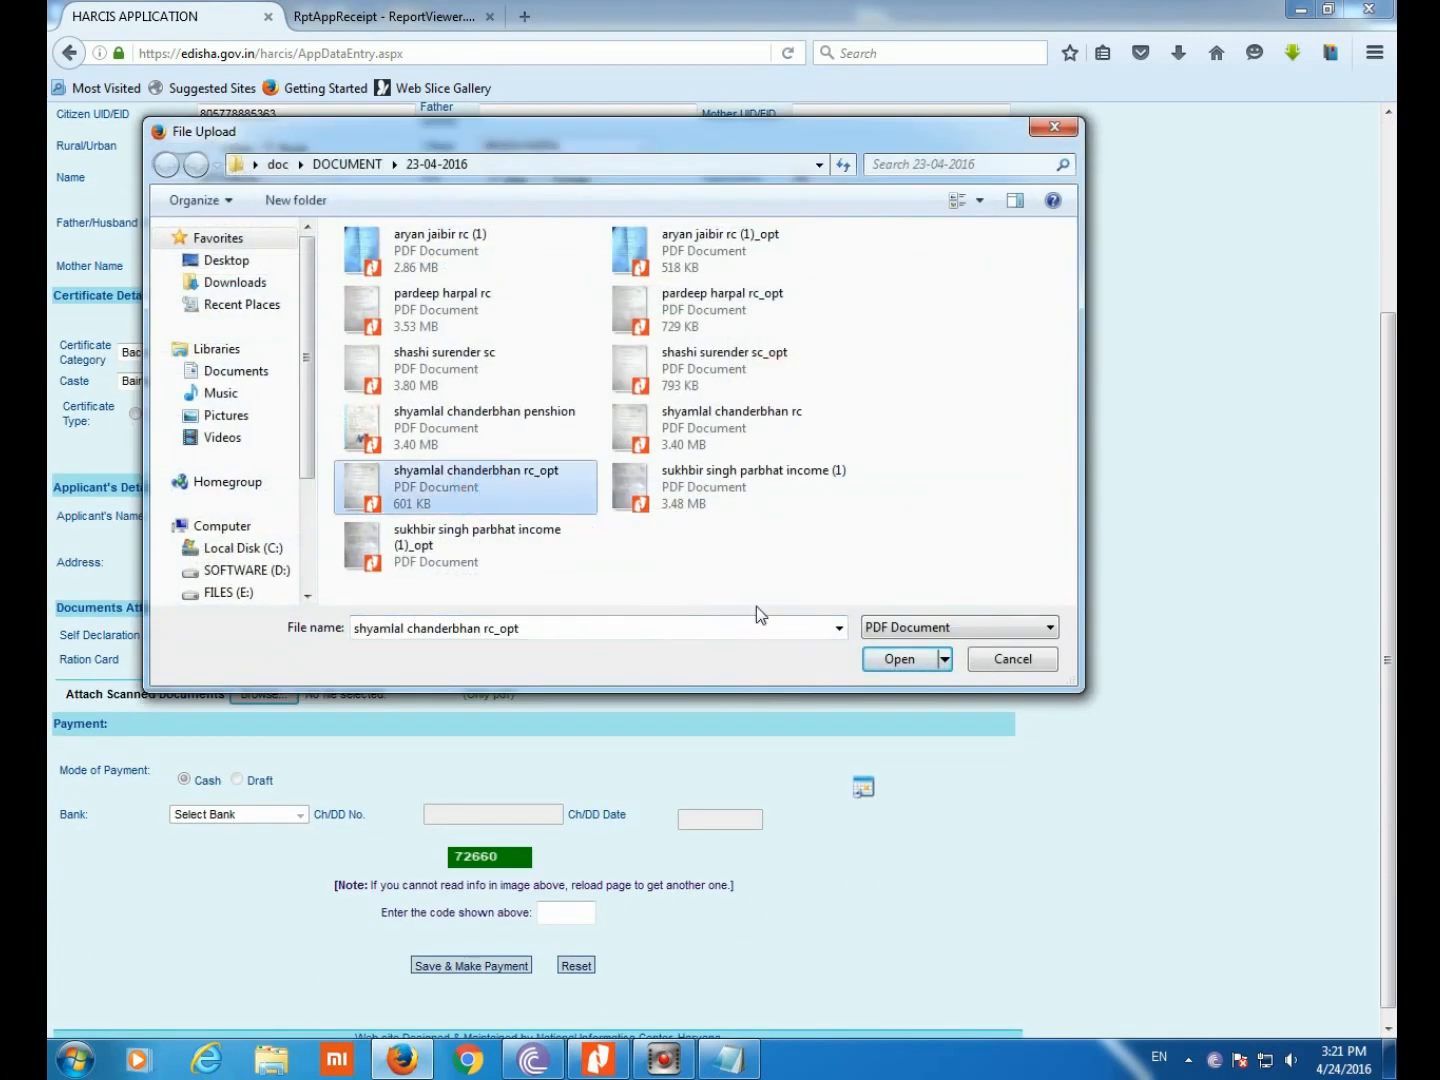
left_click(899, 659)
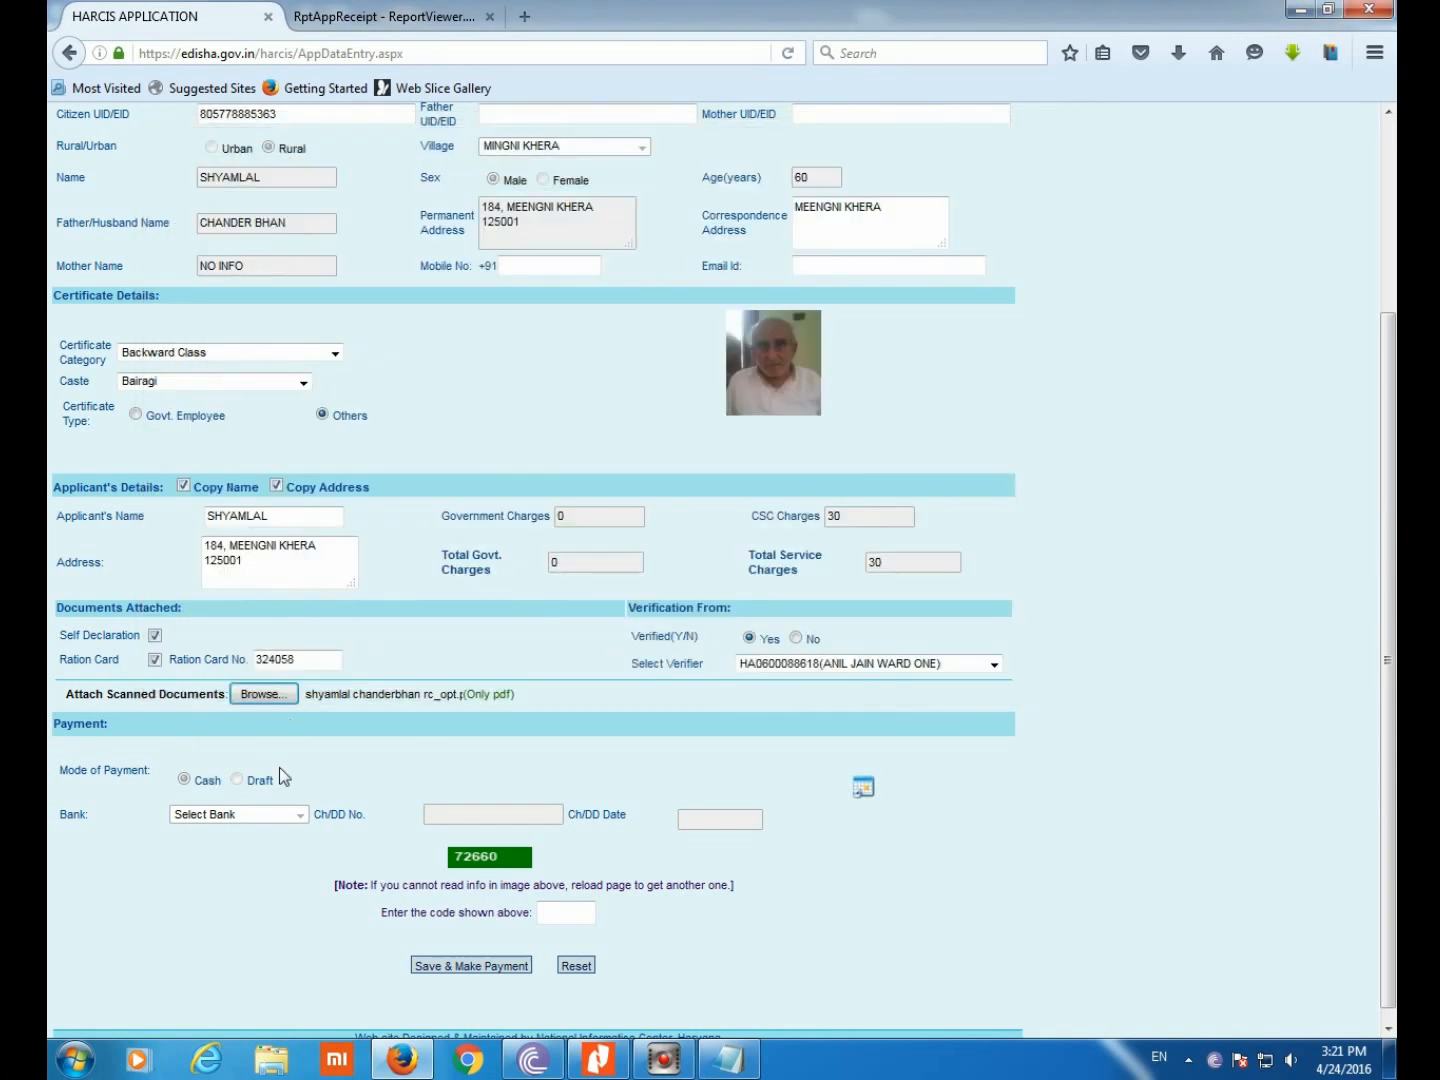
Enter the verification code 72660
left_click(564, 913)
type("72660")
scroll(549, 398, "up", 3)
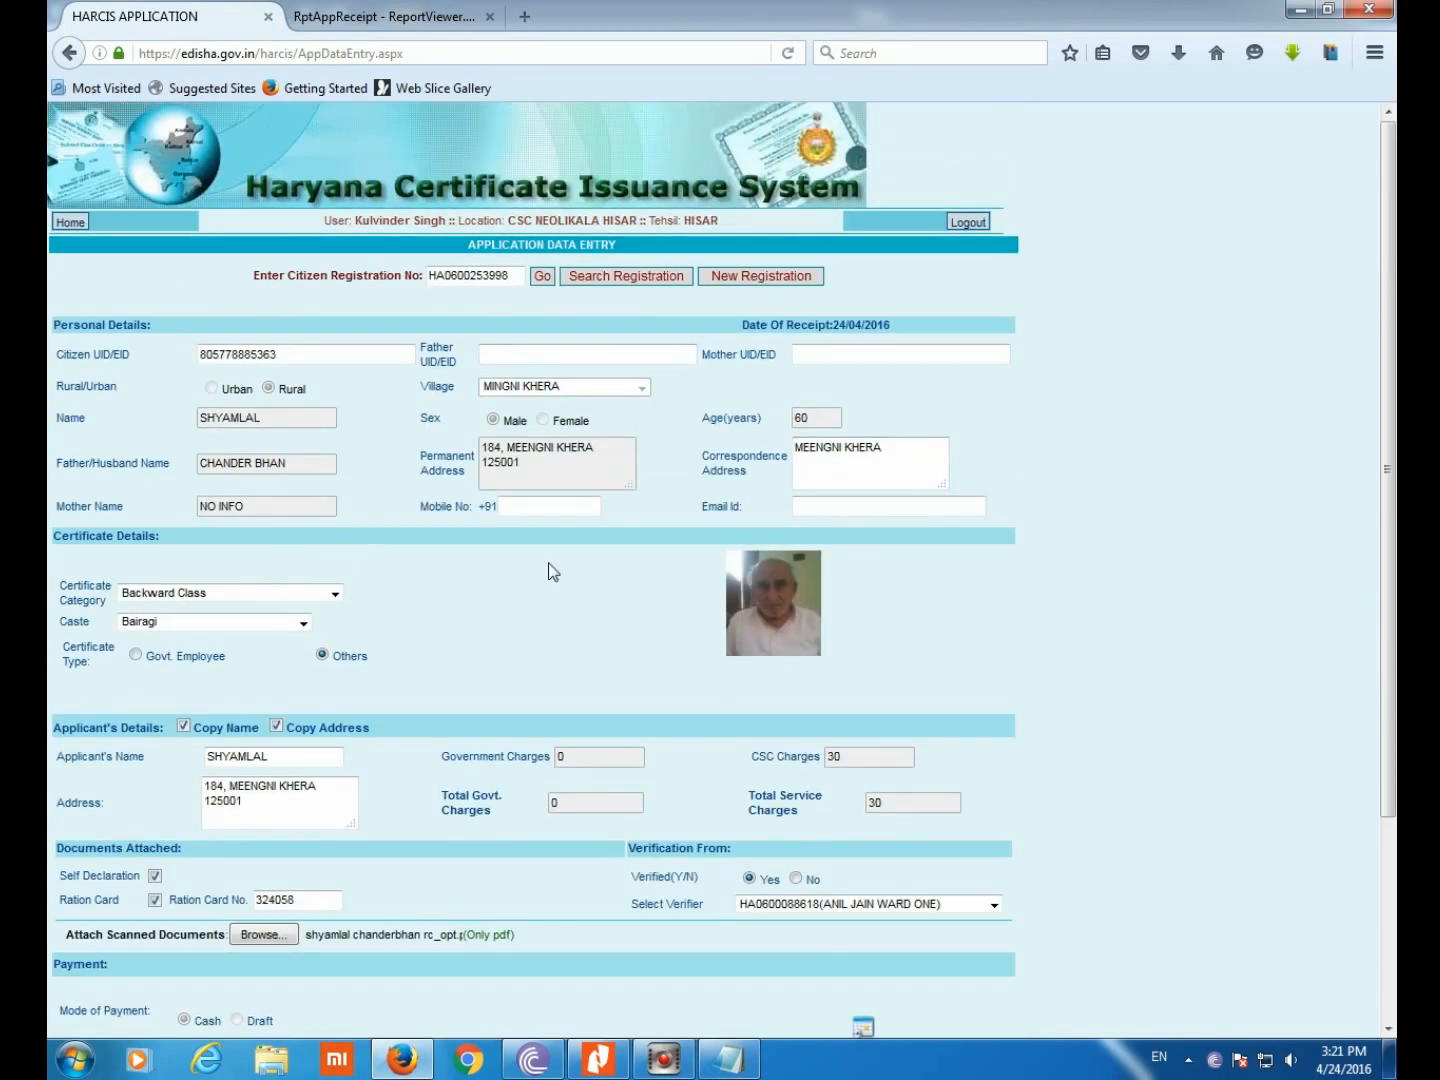
Change the category to Haryana Resident and set Residing from to 01/01/2000
left_click(274, 591)
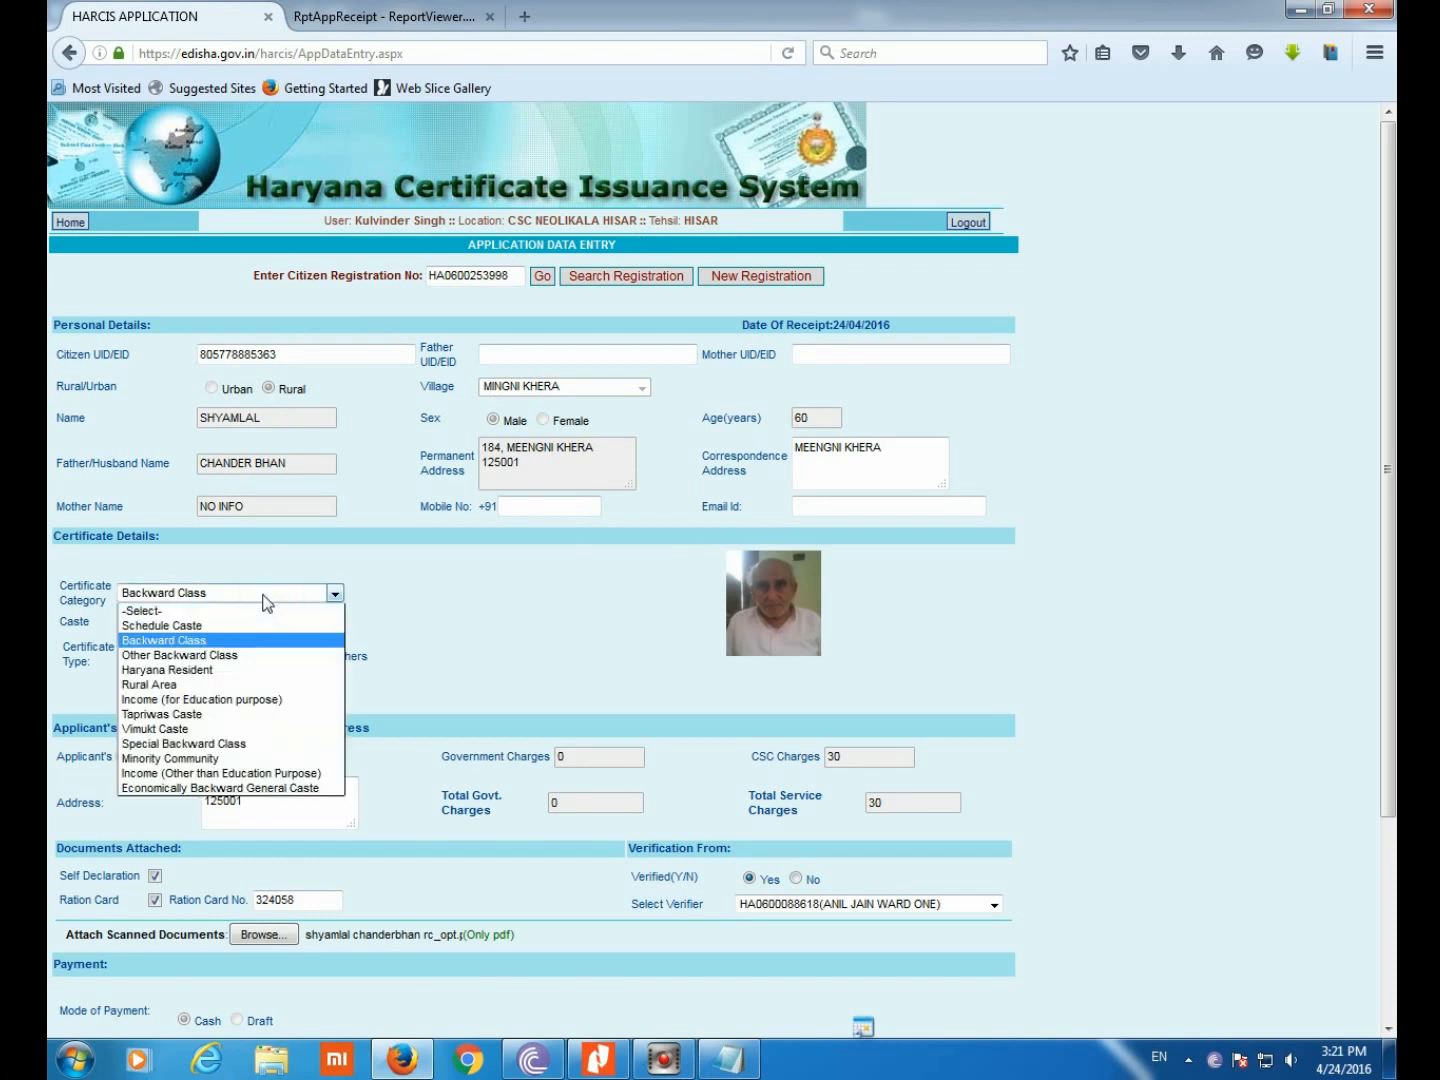
left_click(196, 668)
left_click(161, 628)
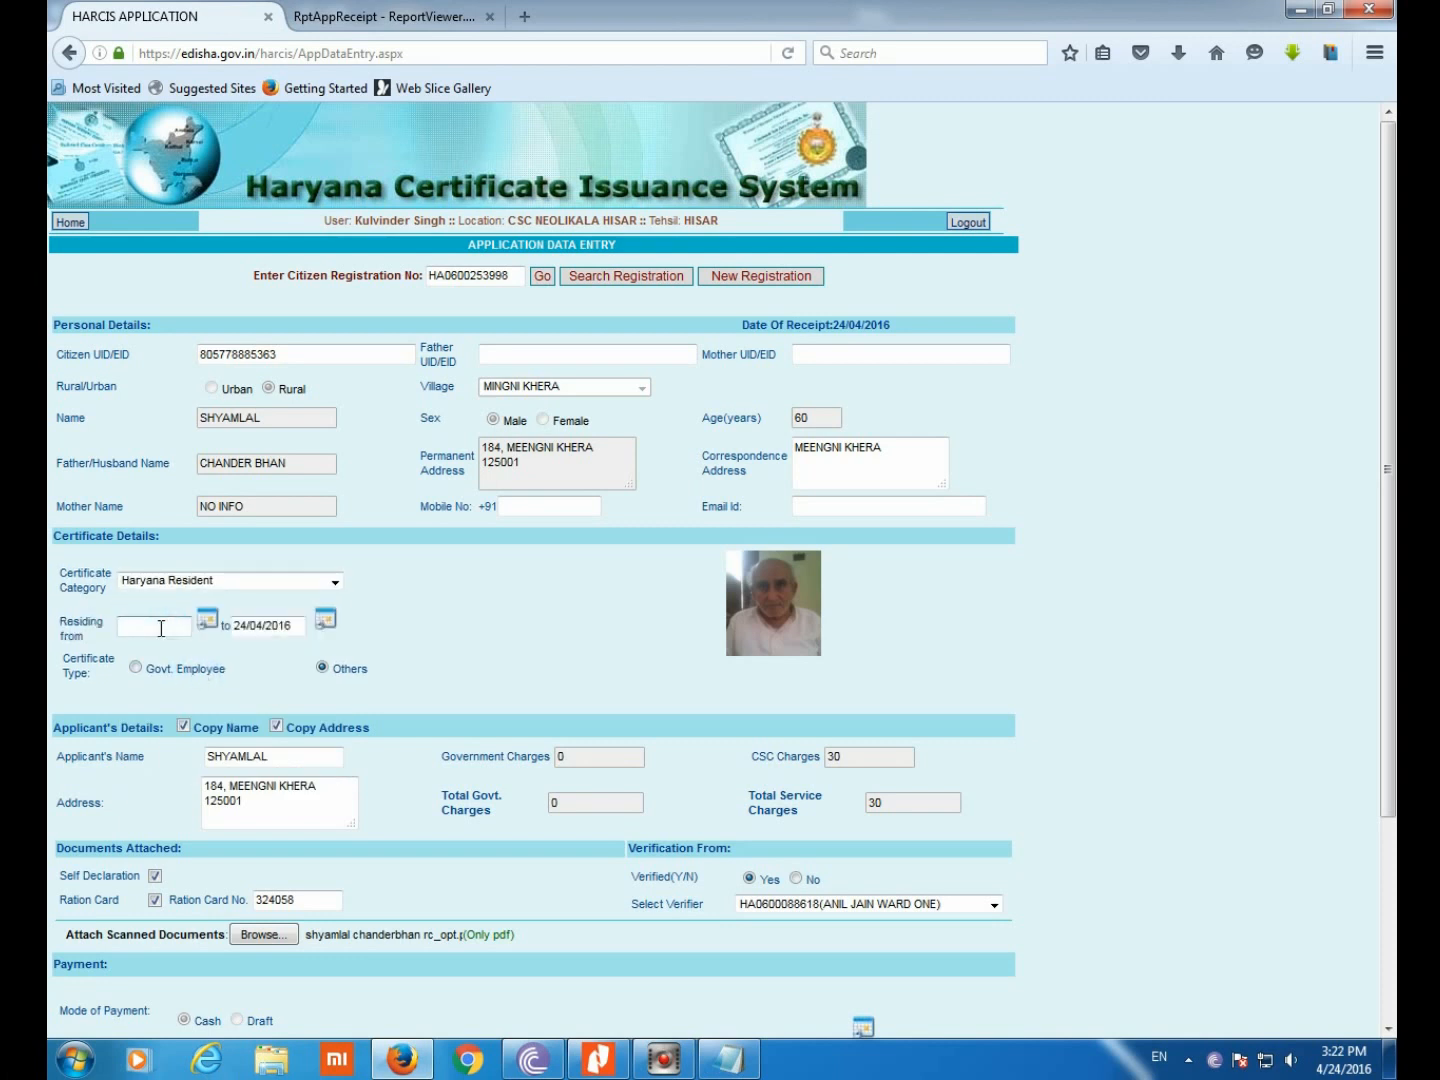
type("18/04/1956")
key("BackSpace")
key("BackSpace")
key("BackSpace")
key("BackSpace")
key("BackSpace")
key("BackSpace")
key("BackSpace")
key("BackSpace")
key("BackSpace")
key("BackSpace")
type("01/01/2000")
left_click(379, 696)
scroll(266, 780, "down", 2)
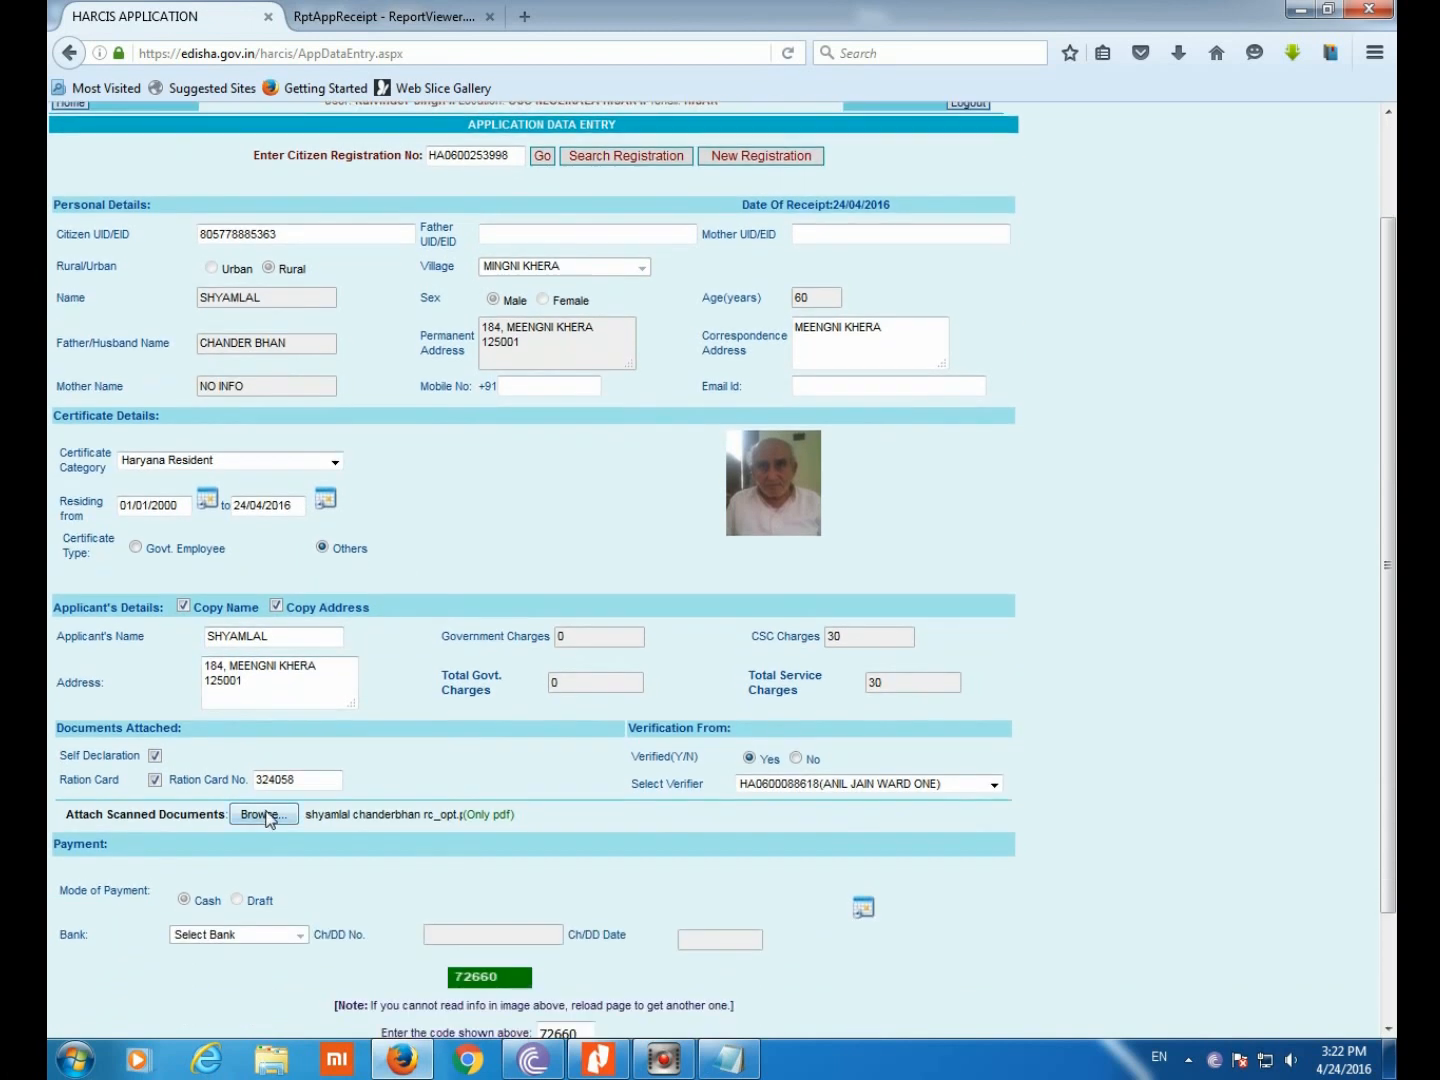
Re-attach the rc_opt ration-card PDF to the application
left_click(279, 815)
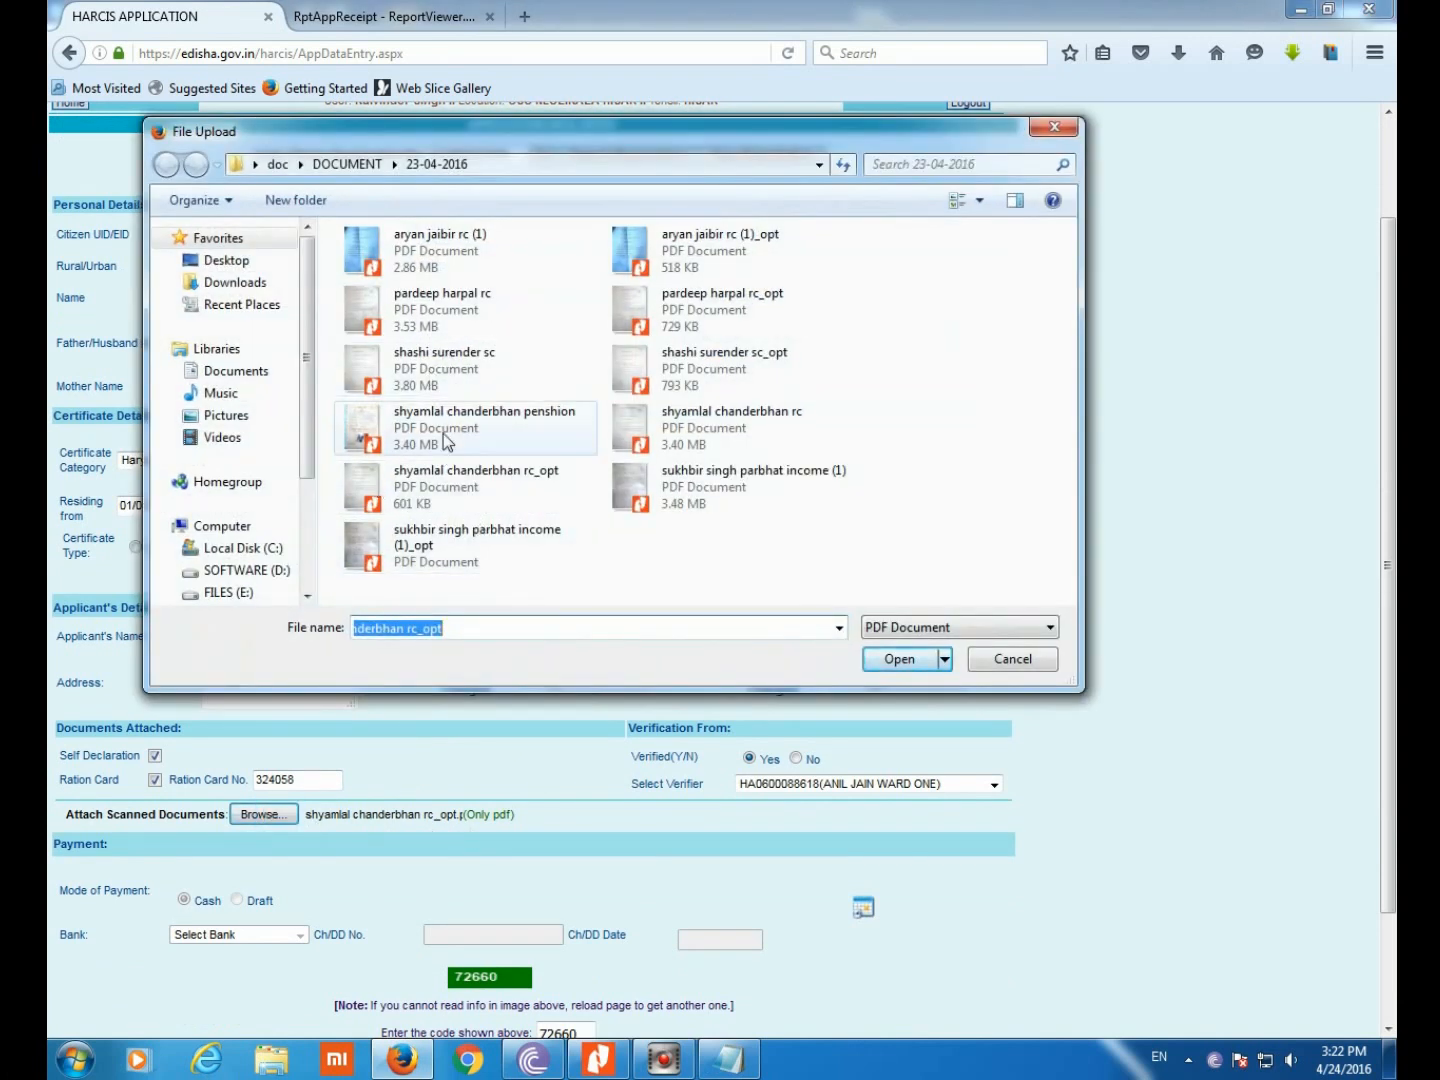
left_click(419, 490)
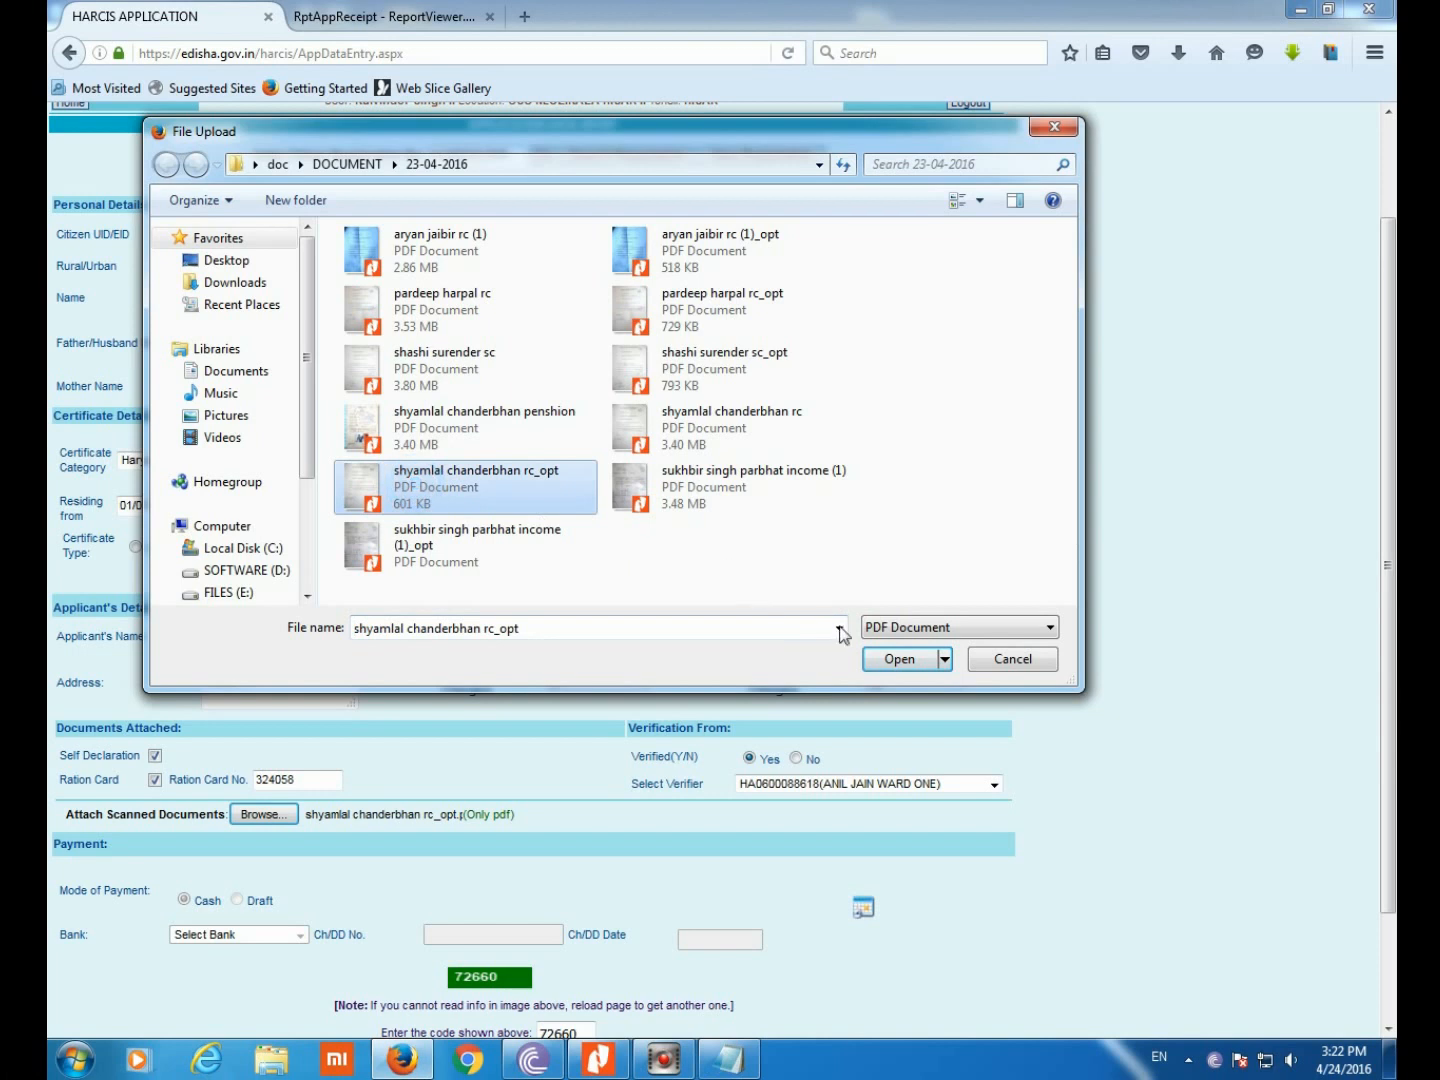
left_click(898, 661)
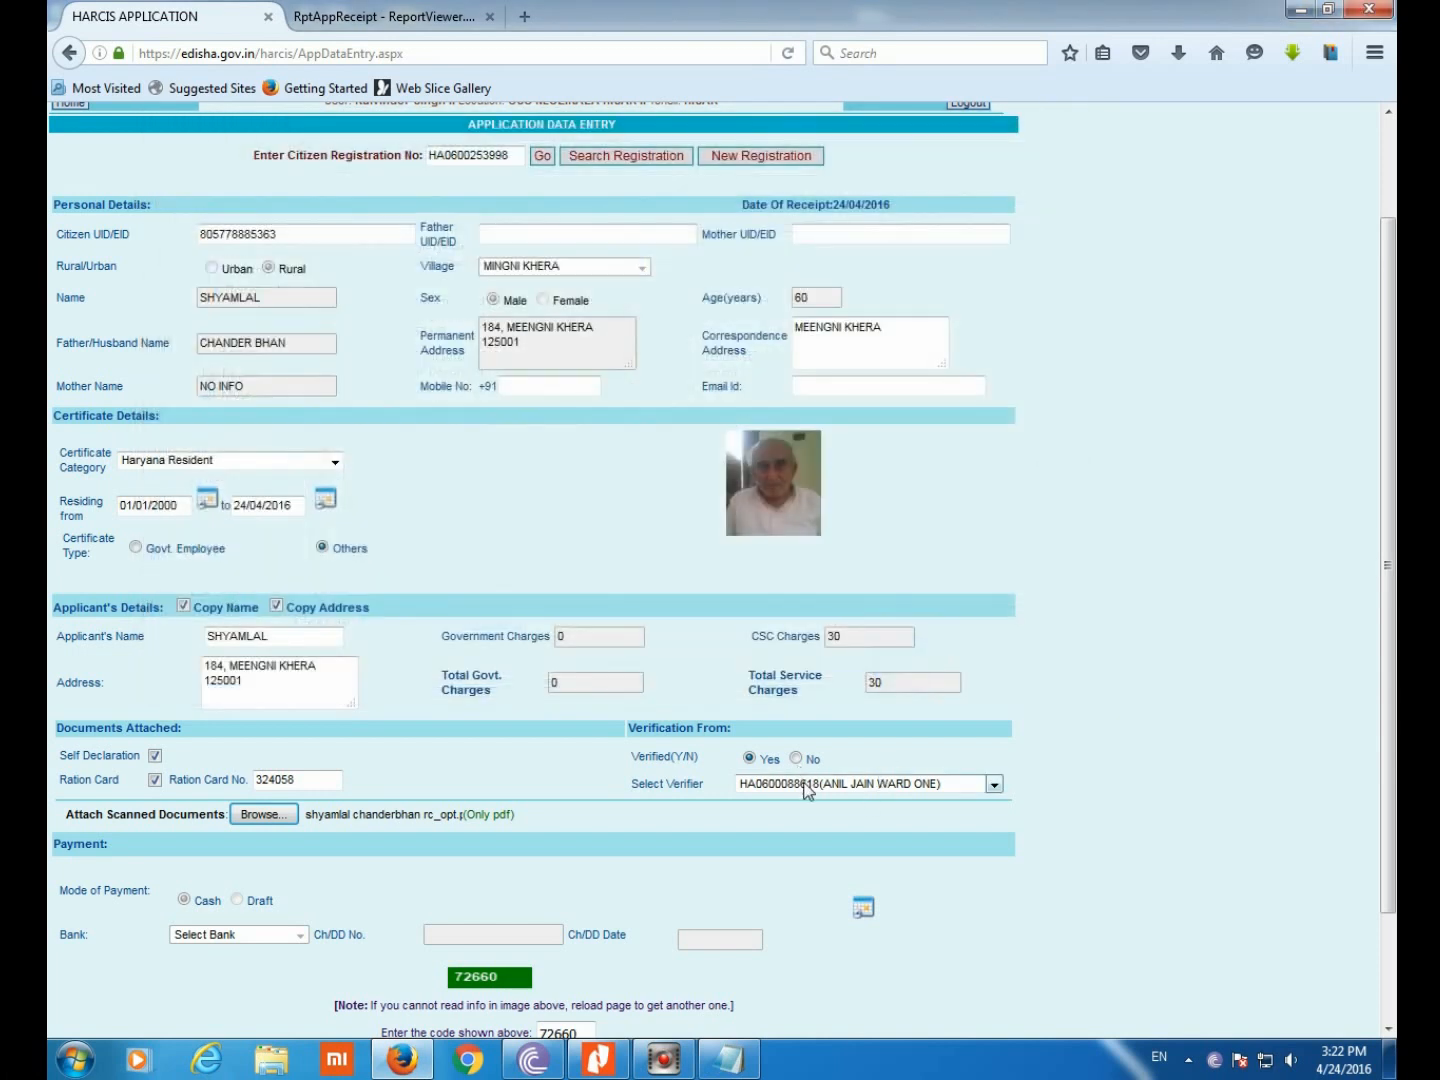
Pick a different official in the Select Verifier dropdown and review the 30 service charges
left_click(810, 784)
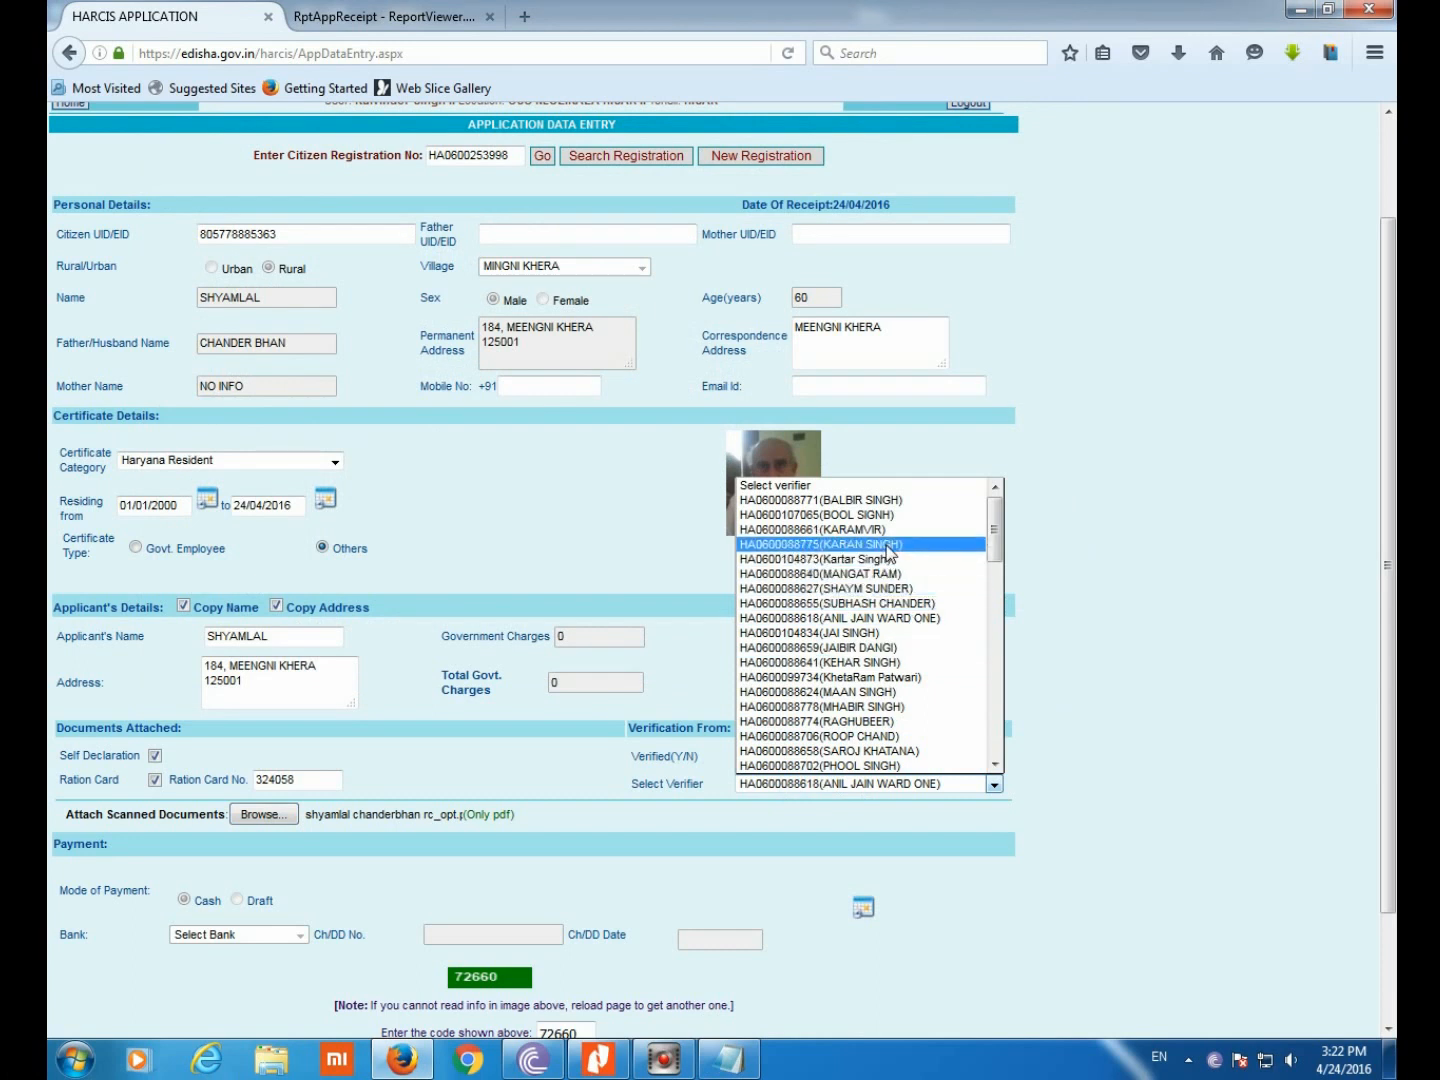
scroll(888, 553, "down", 1)
scroll(888, 553, "down", 6)
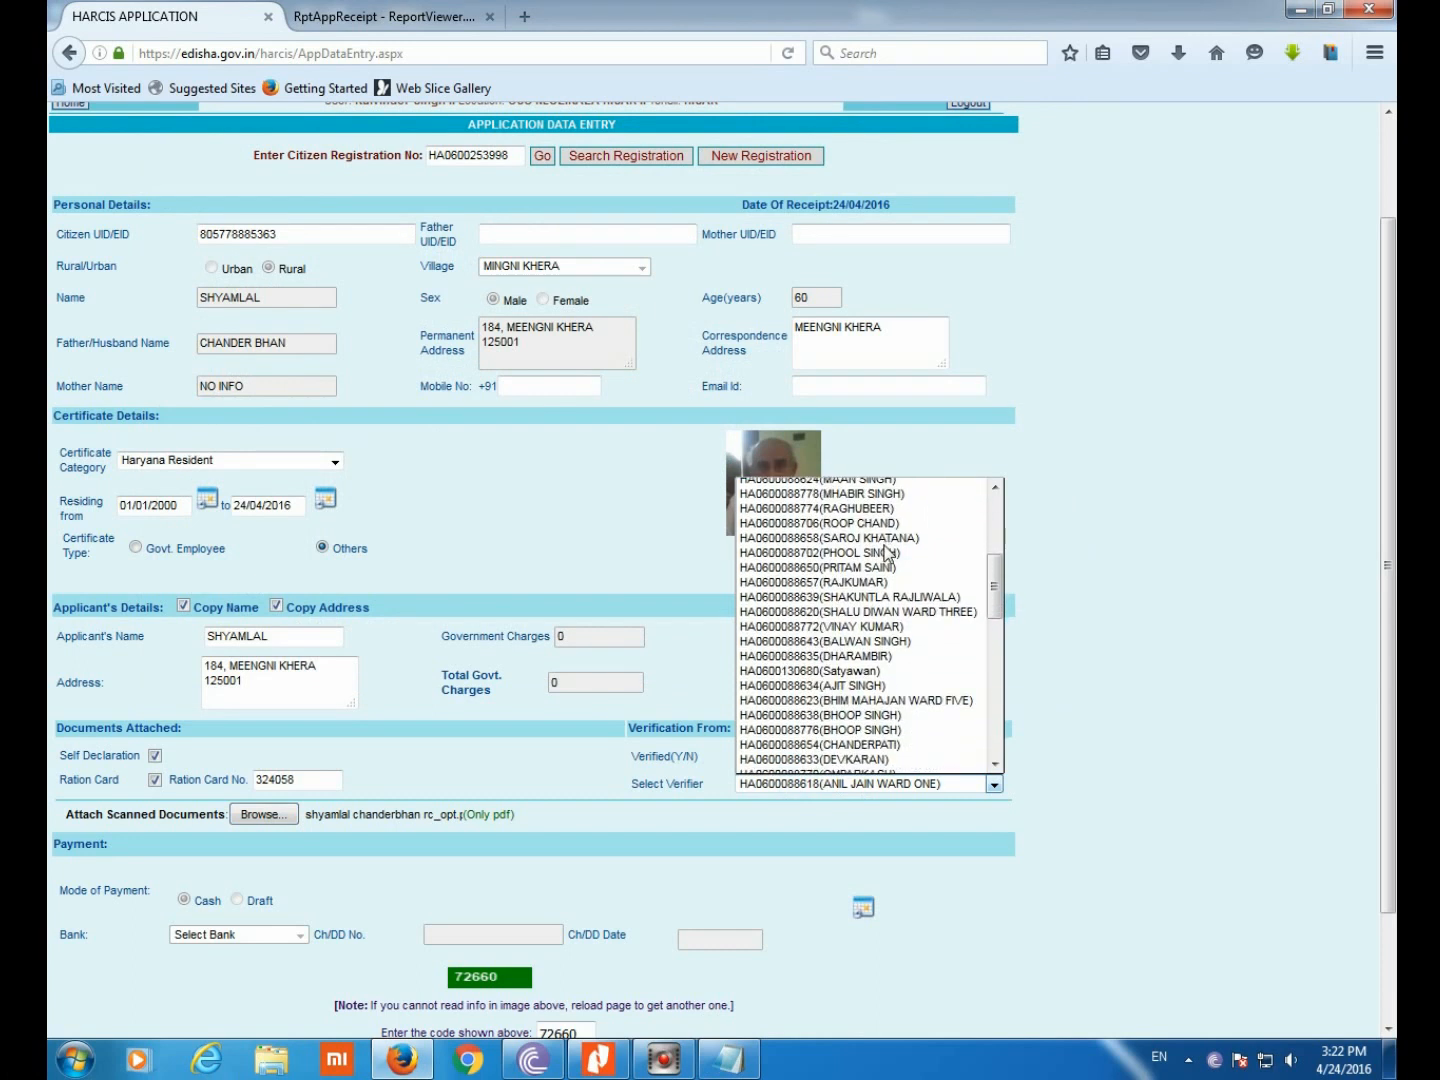
scroll(888, 554, "down", 3)
scroll(862, 578, "down", 3)
scroll(861, 578, "down", 3)
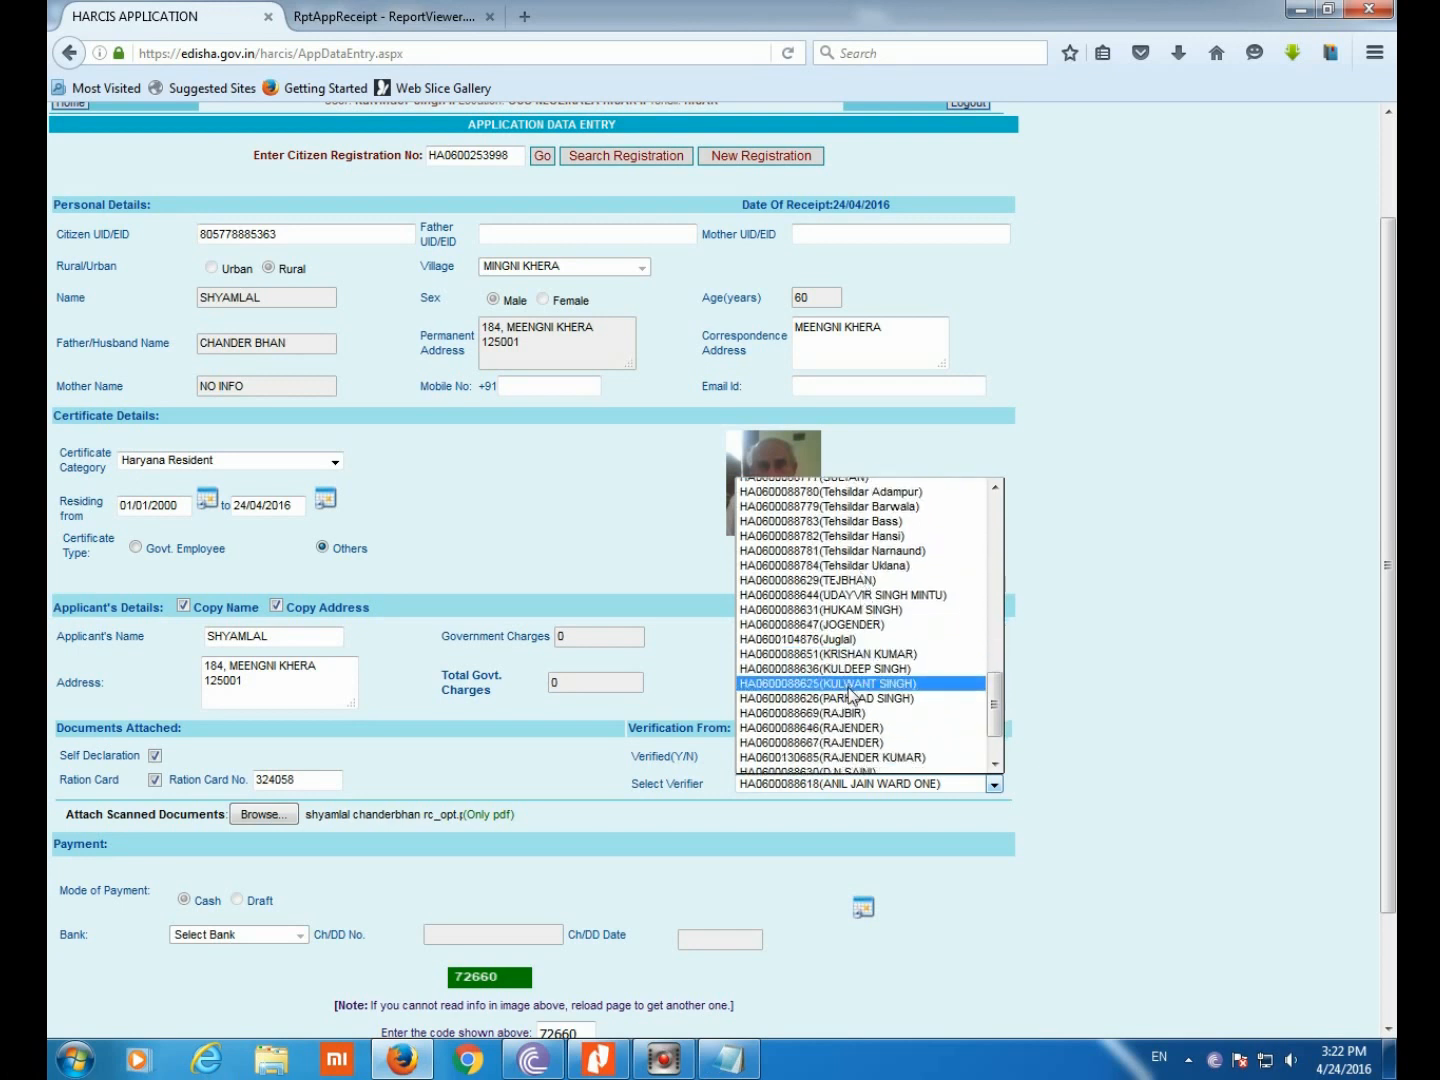
left_click(845, 712)
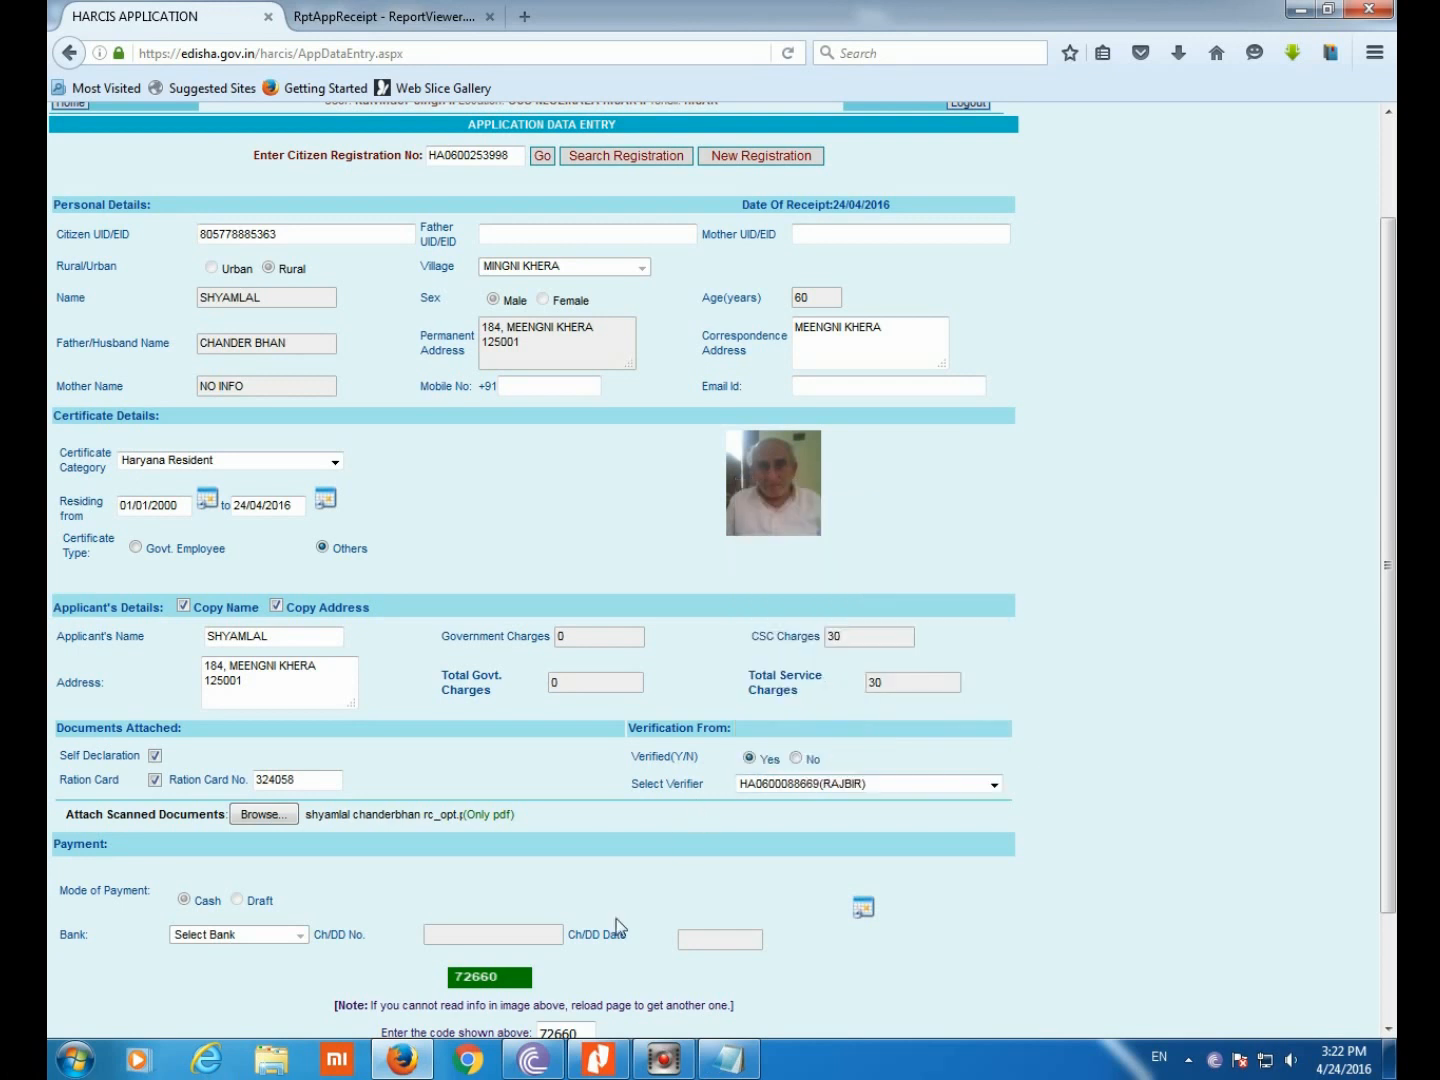
scroll(617, 941, "down", 1)
scroll(616, 937, "down", 2)
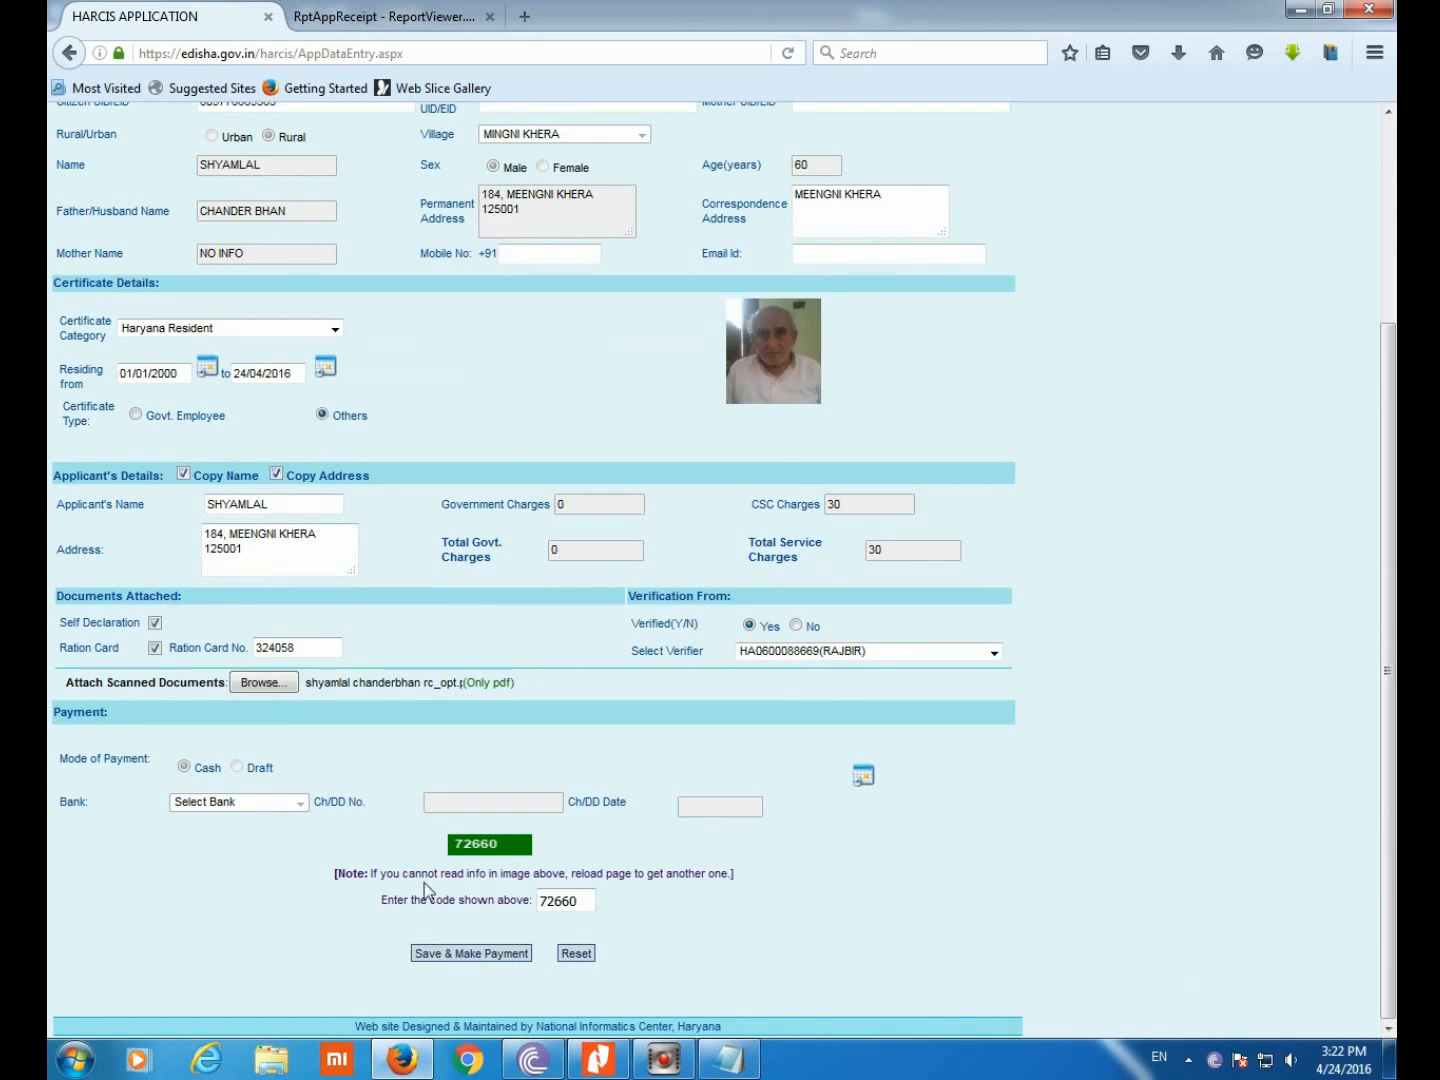
Save the application and proceed to the CSC payment gateway
left_click(474, 955)
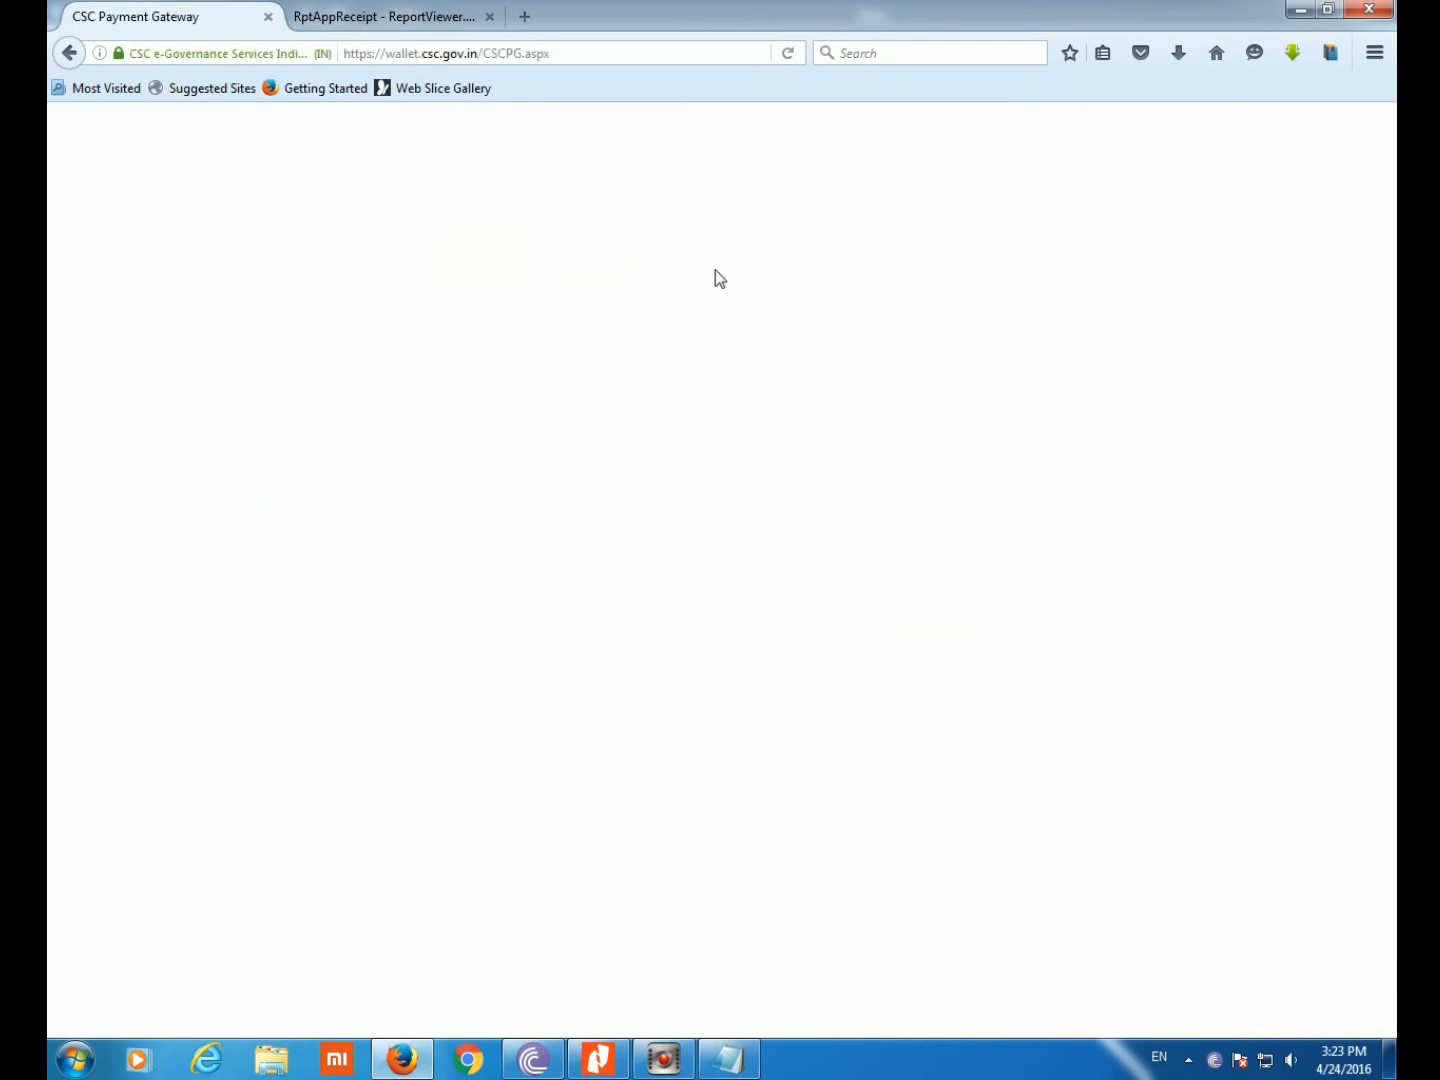
Enter the wallet operator ID and the wallet password
left_click(782, 398)
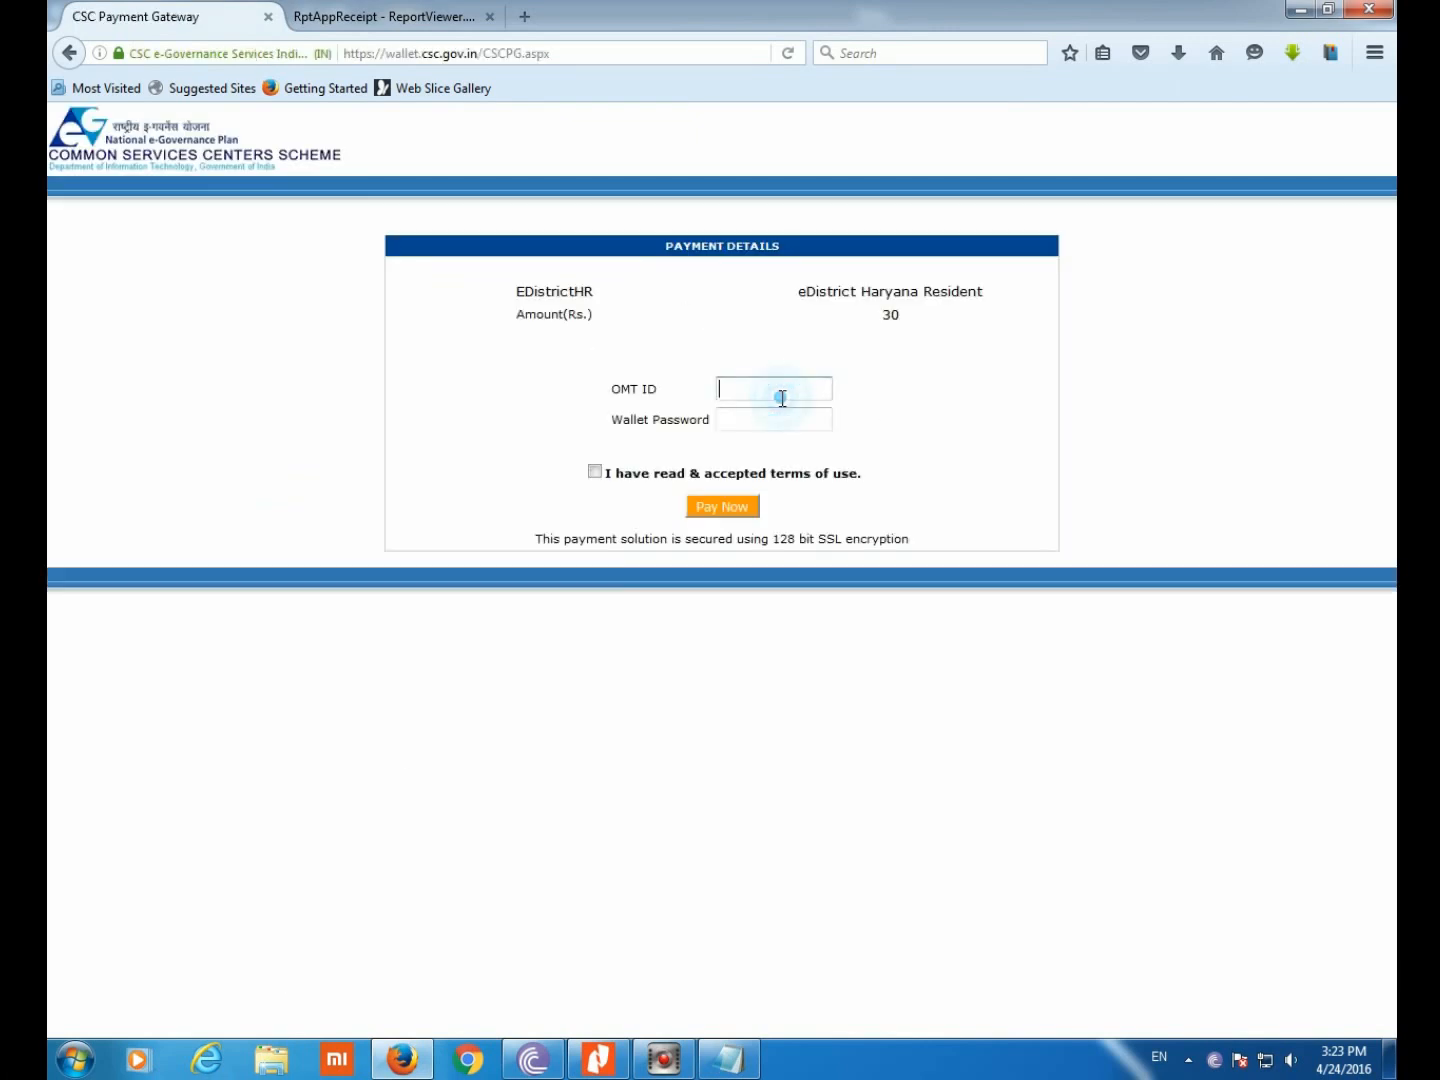
key("Tab")
type("******")
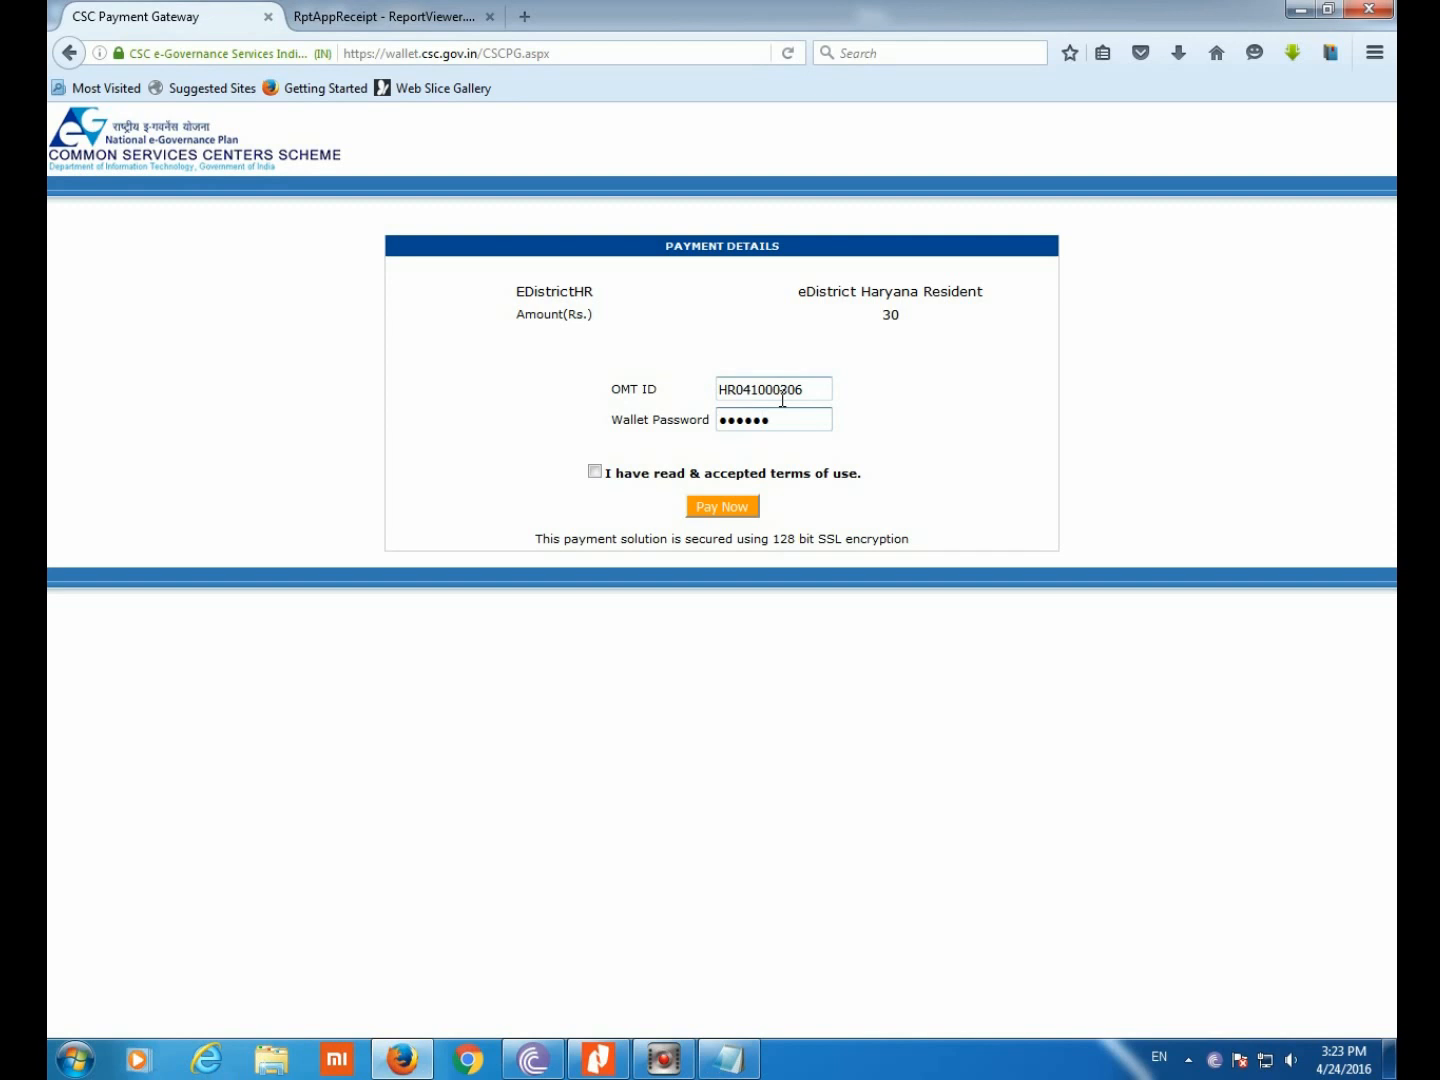
Accept the terms, pay the Rs 30 fee, and dismiss the save-login prompt
left_click(595, 472)
left_click(707, 509)
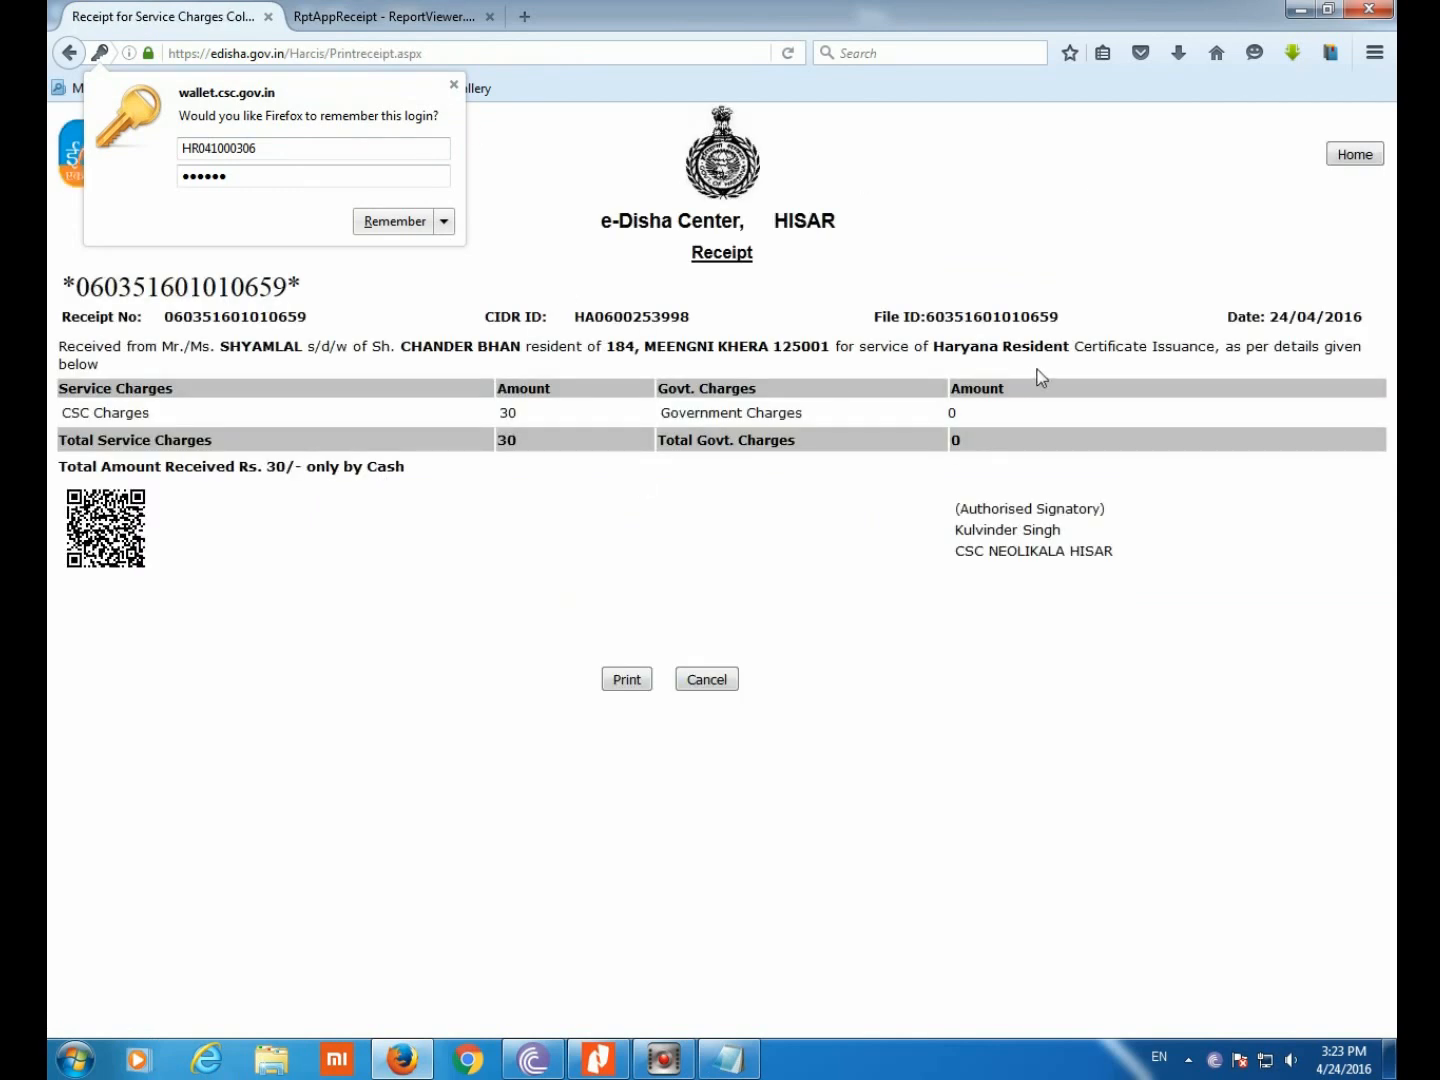
left_click(454, 85)
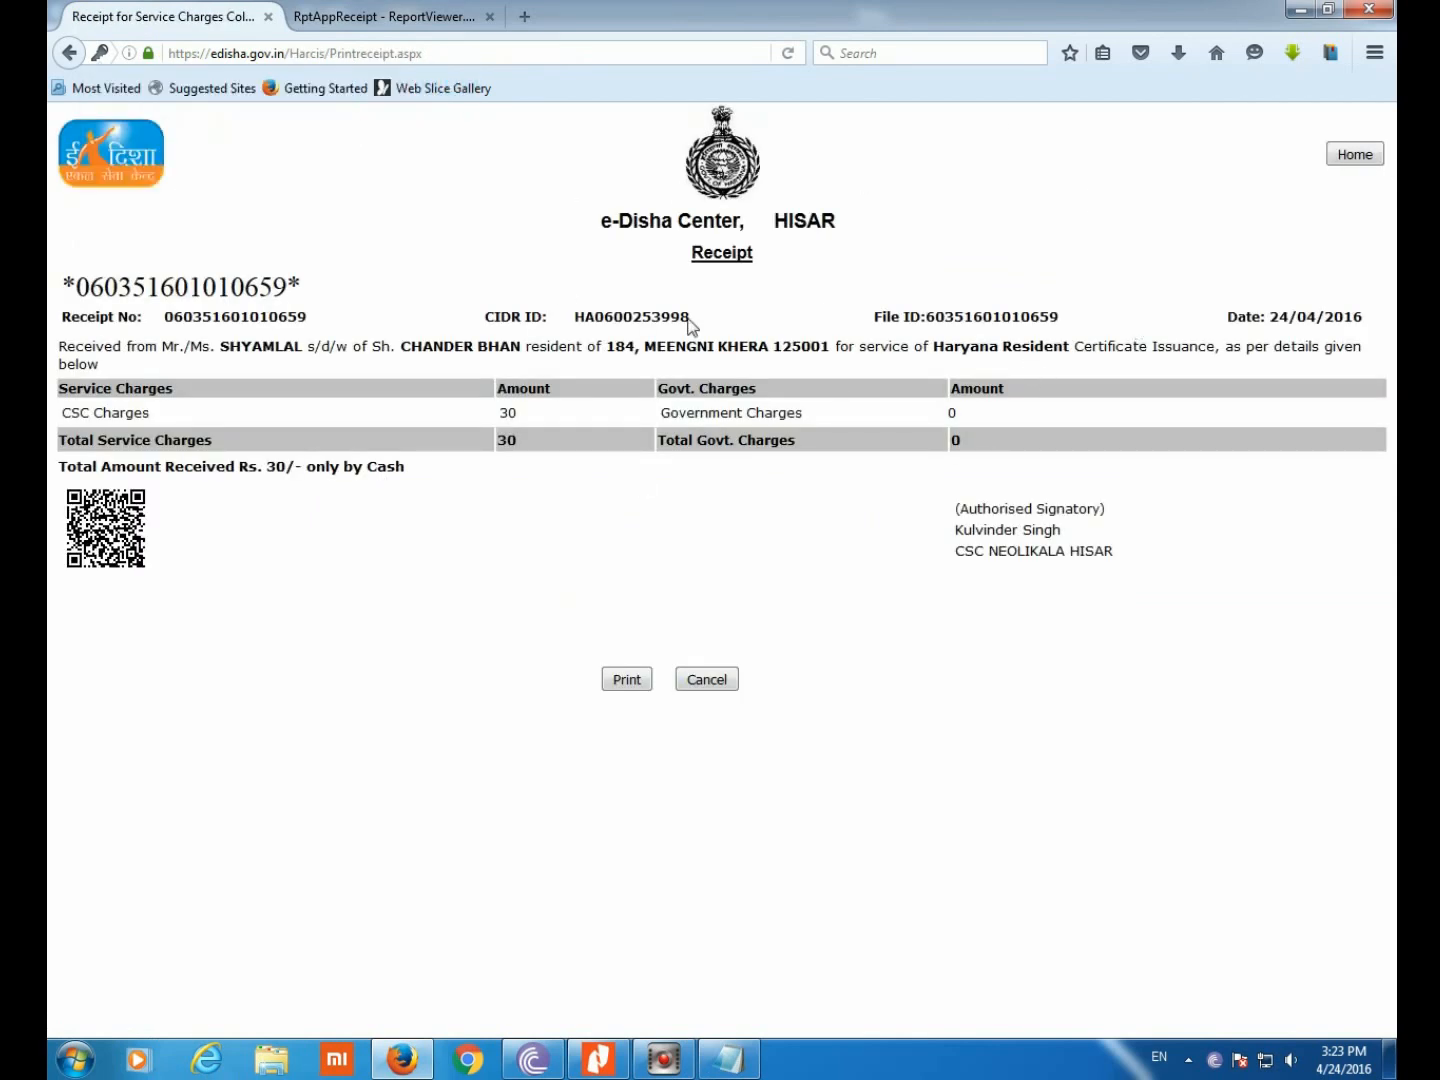